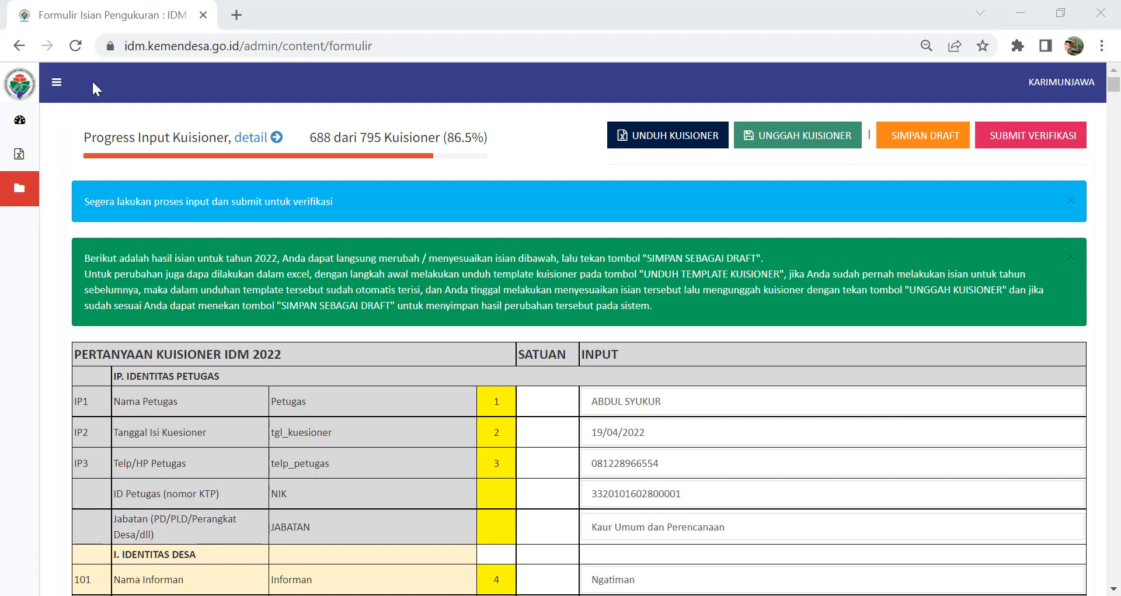
Step: Reload the KUISIONER 2022 form from the sidebar, then switch to the Excel template window
{"action": "left_click", "coordinate": [57, 82]}
{"action": "left_click", "coordinate": [77, 159]}
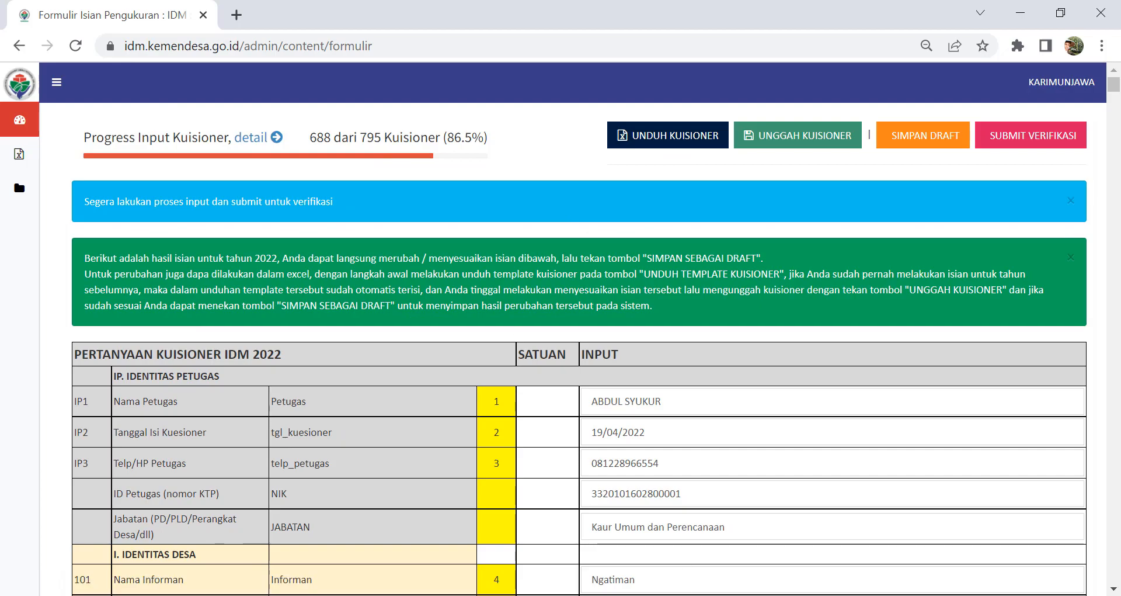
{"action": "key", "text": "alt+Tab"}
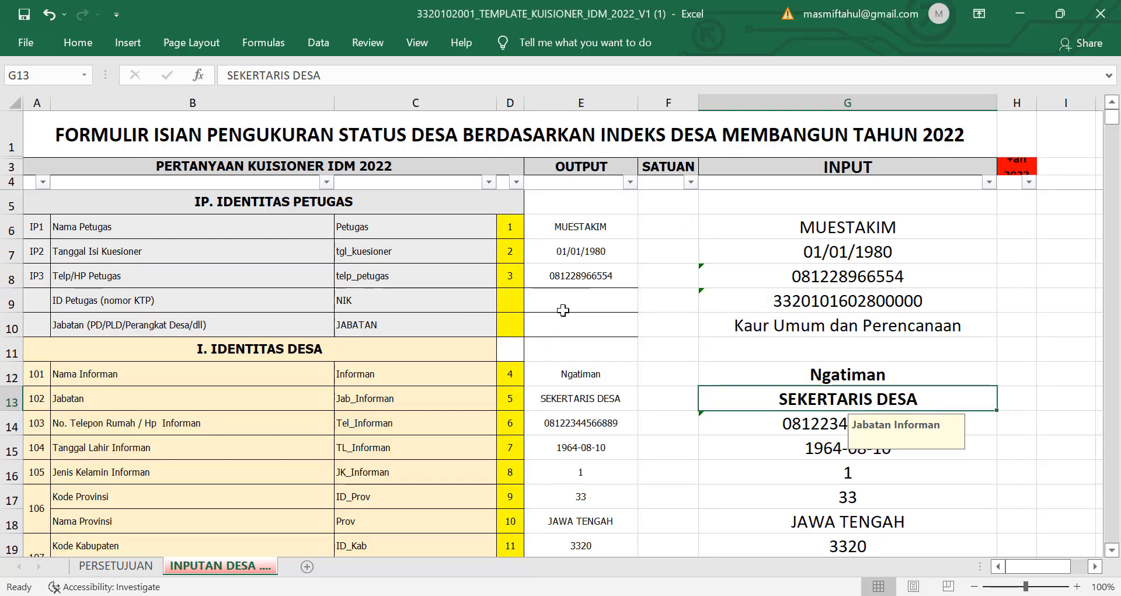
Step: Scroll through the INPUTAN DESA village identity rows, then go back to the Chrome questionnaire form
{"action": "scroll", "coordinate": [555, 336], "scroll_direction": "down", "scroll_amount": 3}
{"action": "scroll", "coordinate": [555, 339], "scroll_direction": "down", "scroll_amount": 3}
{"action": "scroll", "coordinate": [602, 353], "scroll_direction": "up", "scroll_amount": 4}
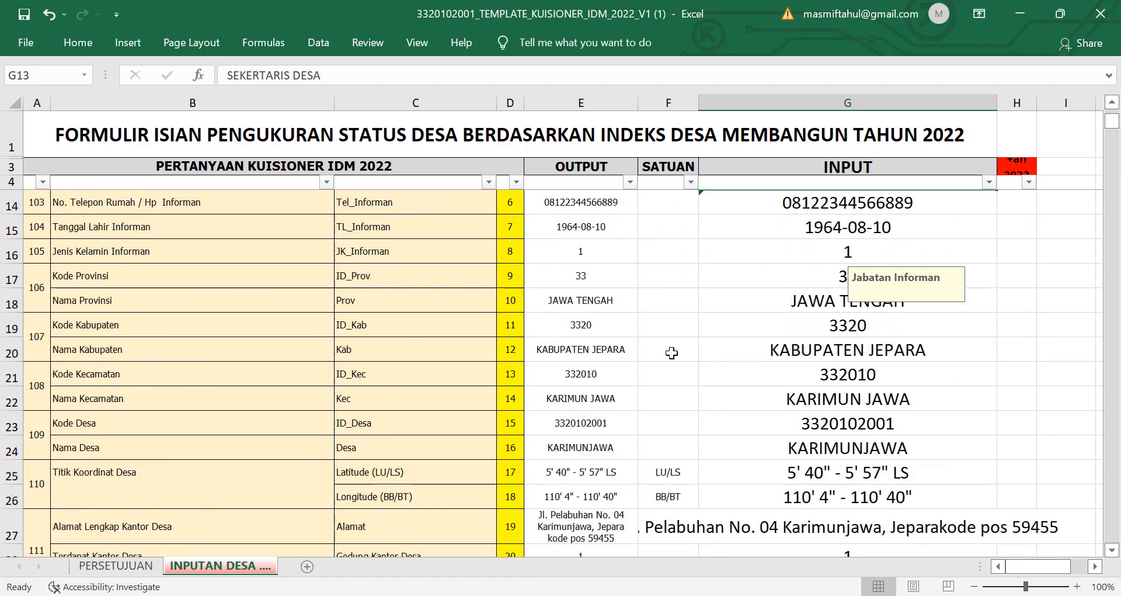
{"action": "key", "text": "alt+Tab"}
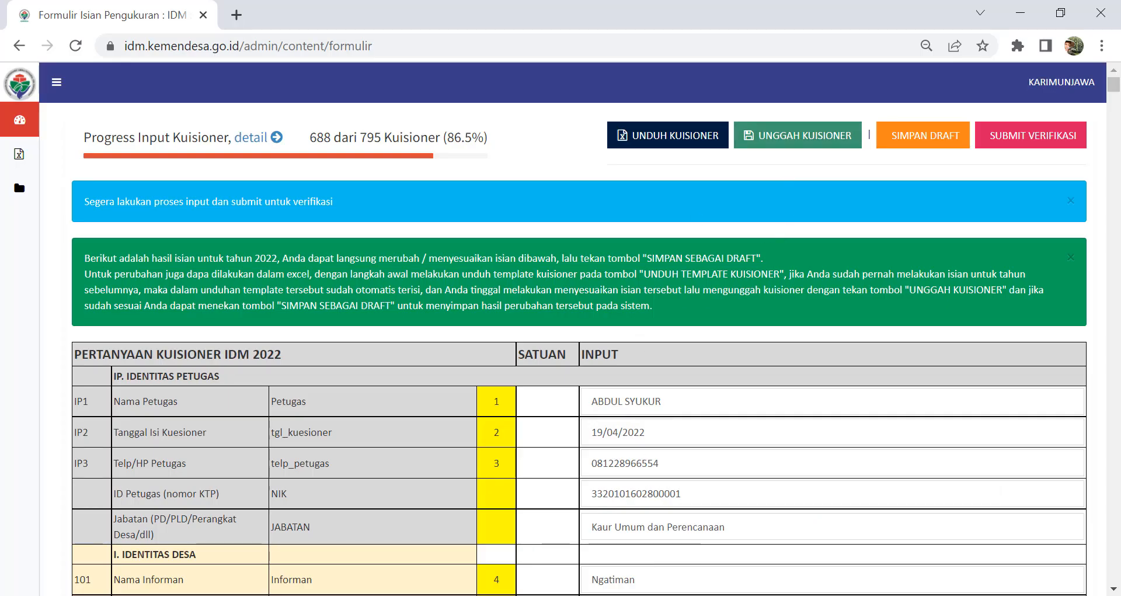
{"action": "key", "text": "alt+Tab"}
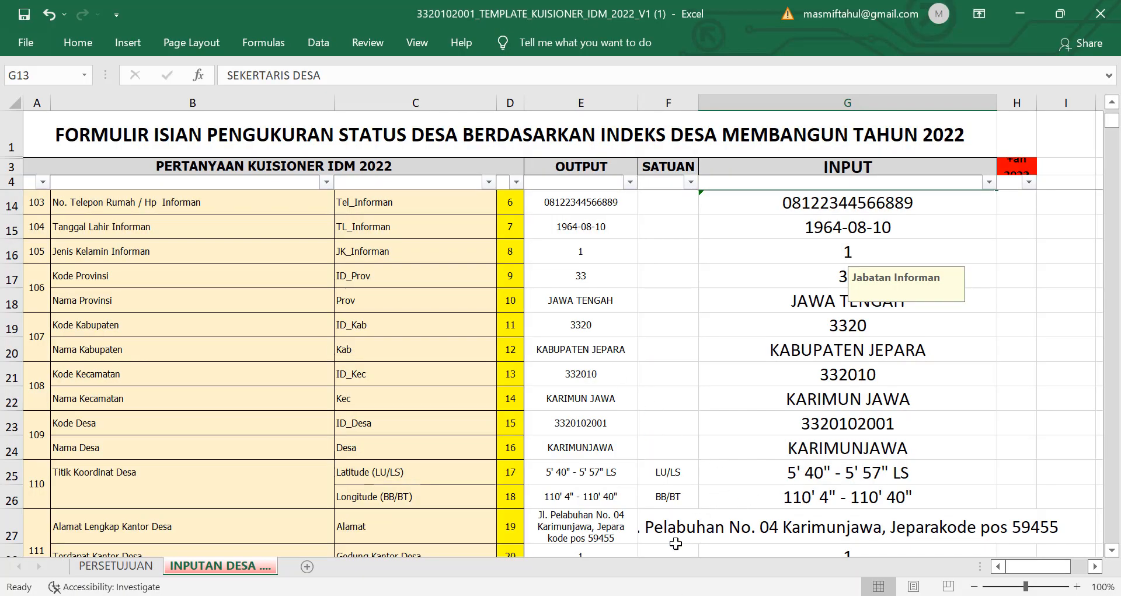
{"action": "key", "text": "alt+Tab"}
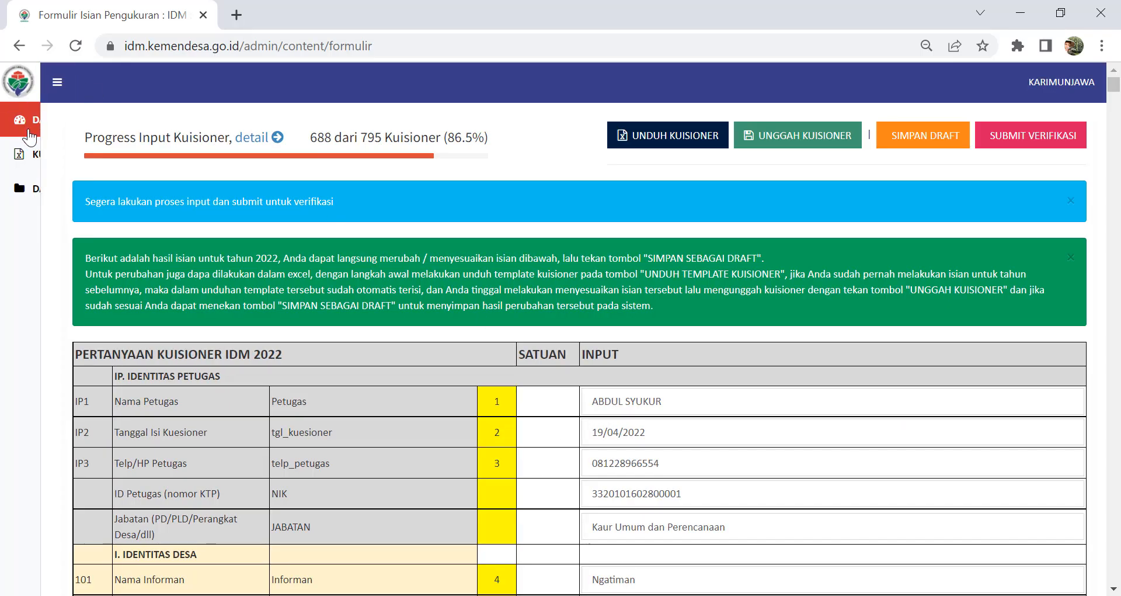
Step: Open the DATA > IDENTITAS PETUGAS page to review the officer identity records
{"action": "scroll", "coordinate": [608, 456], "scroll_direction": "down", "scroll_amount": 3}
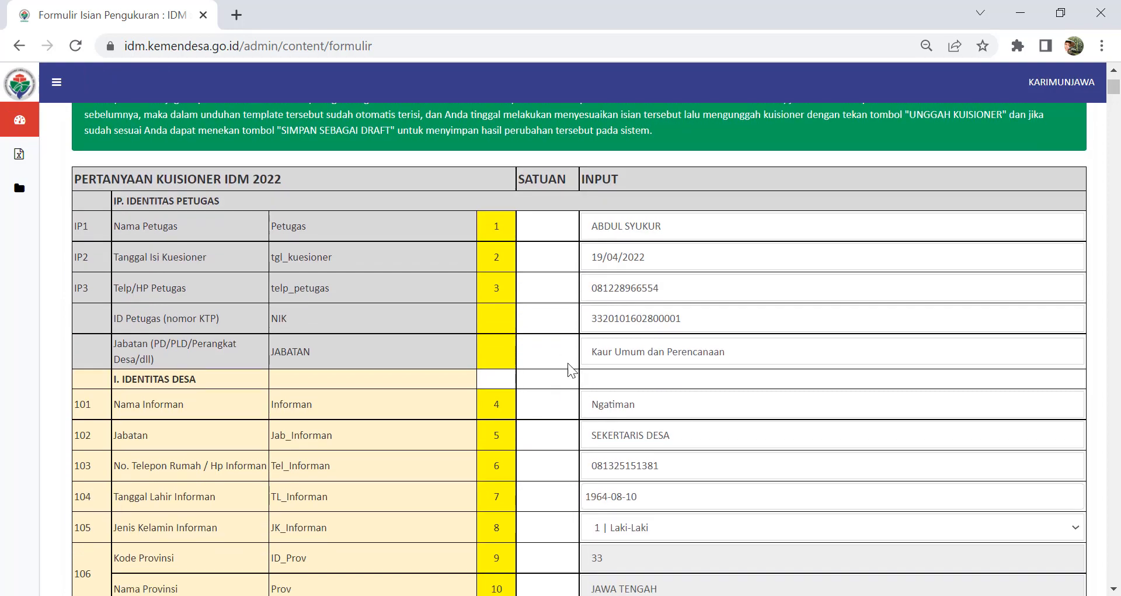
{"action": "scroll", "coordinate": [559, 344], "scroll_direction": "up", "scroll_amount": 3}
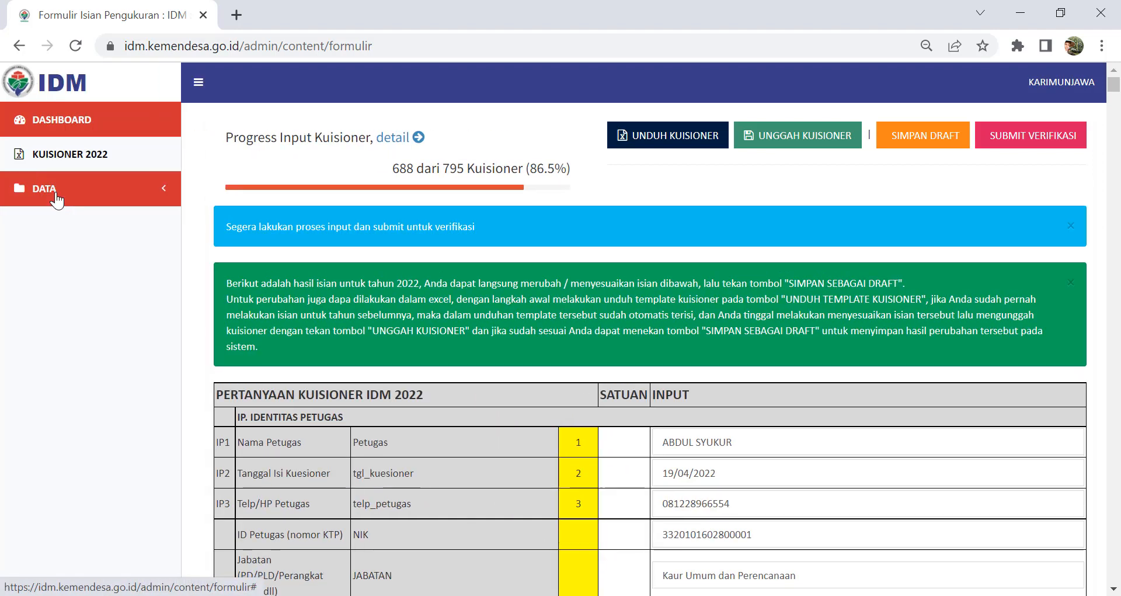
{"action": "left_click", "coordinate": [57, 199]}
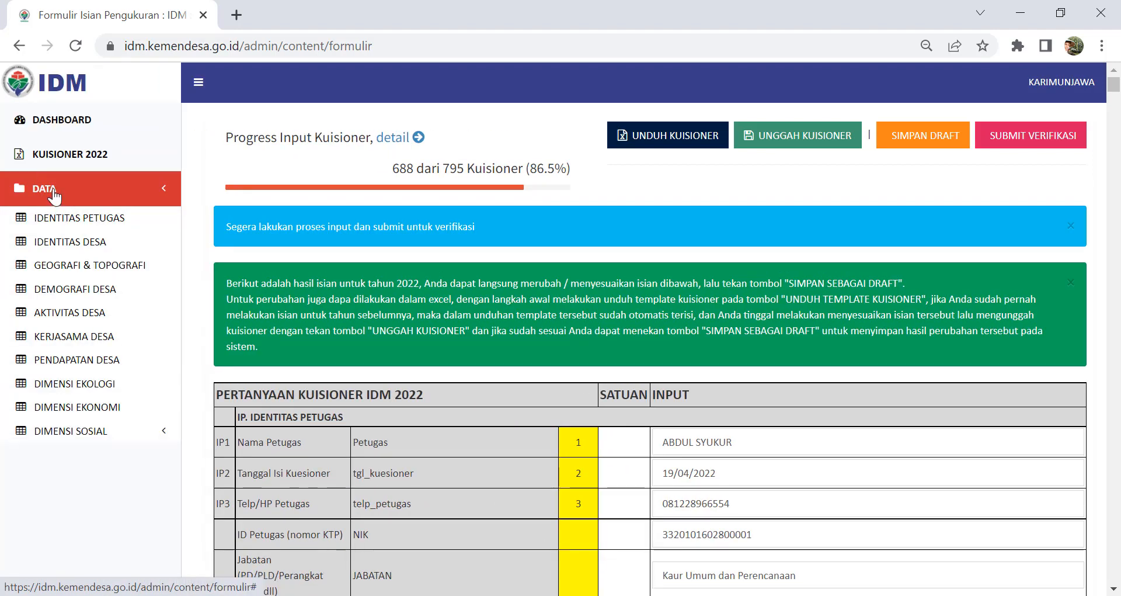
{"action": "left_click", "coordinate": [58, 219]}
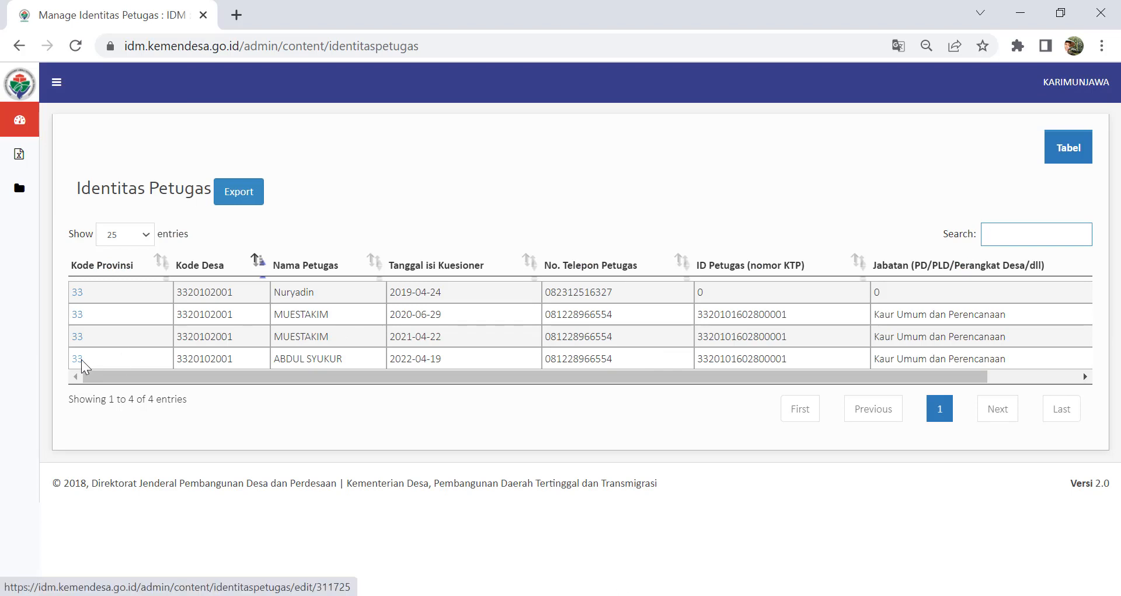
Step: Return to KUISIONER 2022 and download the questionnaire as an Excel template with UNDUH KUISIONER
{"action": "mouse_move", "coordinate": [30, 193]}
{"action": "left_click", "coordinate": [61, 164]}
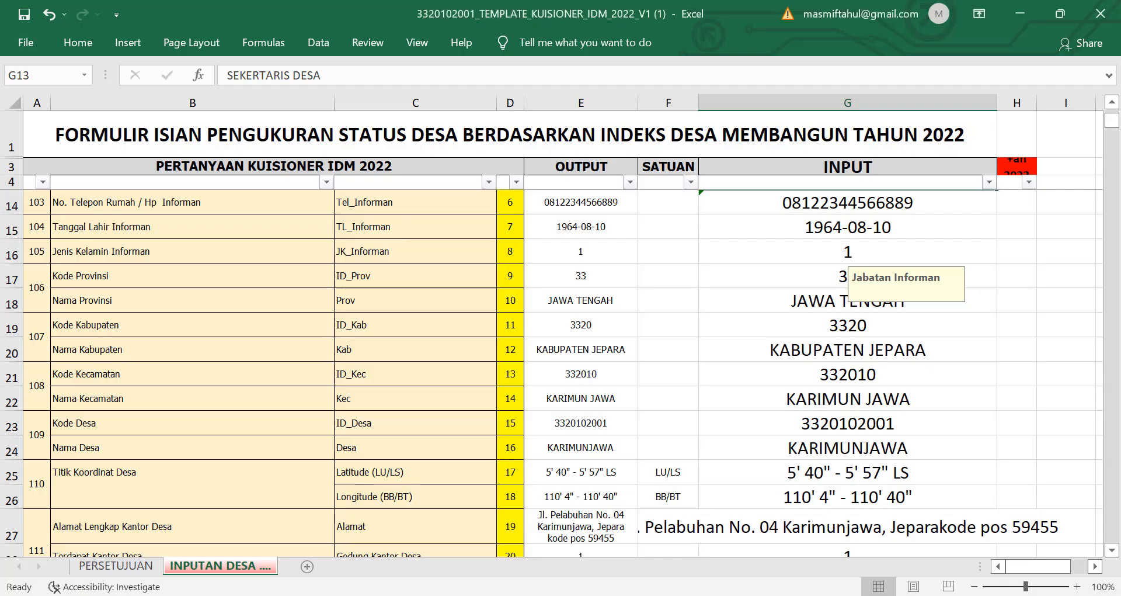
{"action": "left_click", "coordinate": [607, 379]}
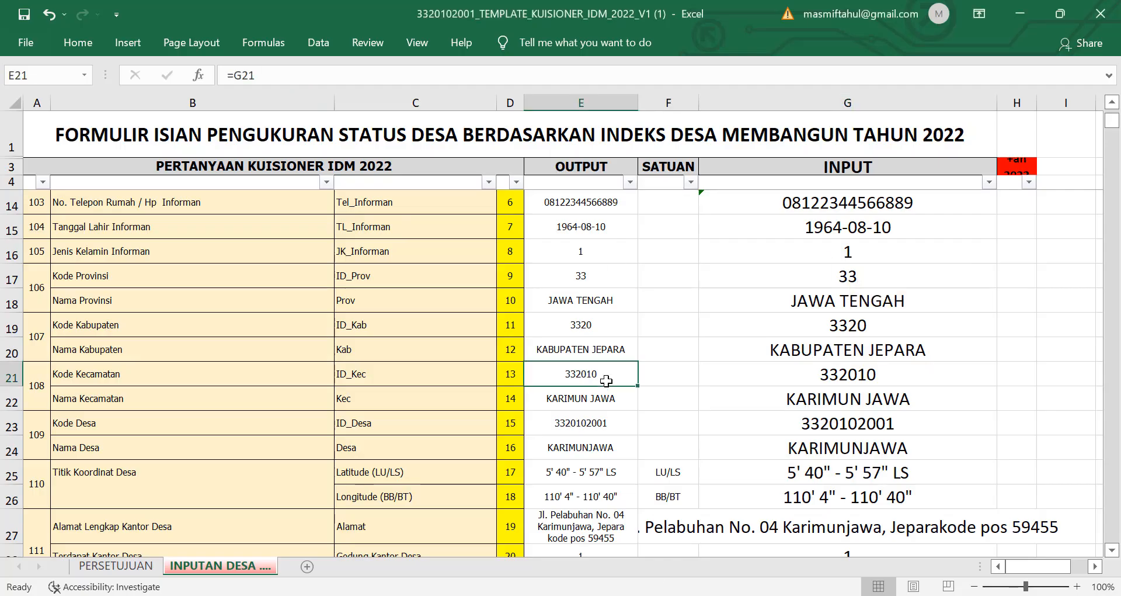
{"action": "scroll", "coordinate": [606, 381], "scroll_direction": "up", "scroll_amount": 3}
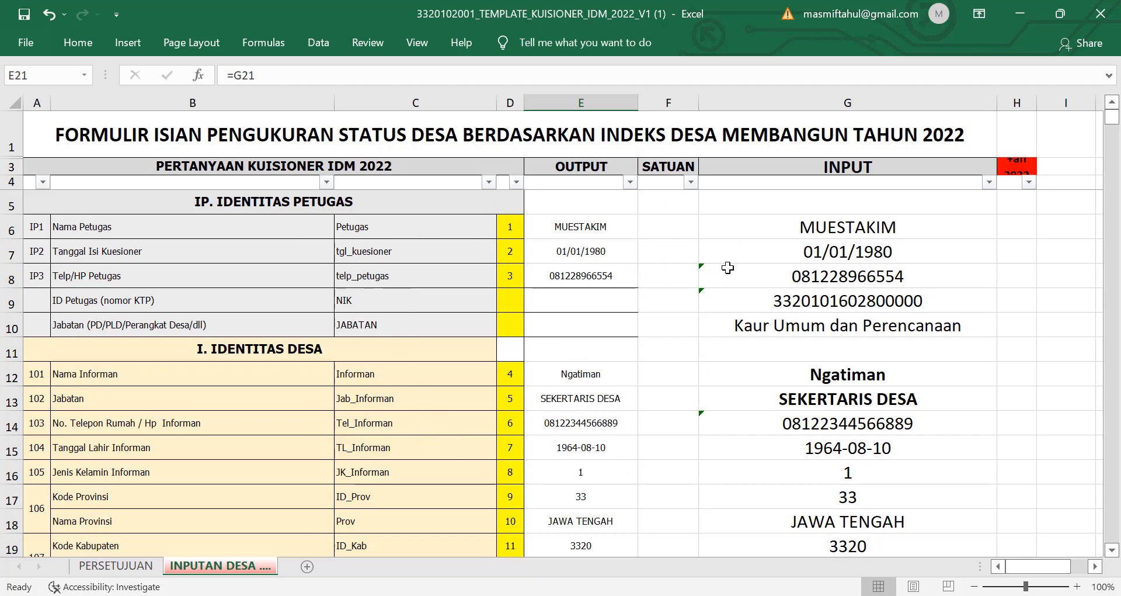
{"action": "scroll", "coordinate": [818, 362], "scroll_direction": "down", "scroll_amount": 1}
{"action": "scroll", "coordinate": [676, 378], "scroll_direction": "up", "scroll_amount": 1}
{"action": "left_click", "coordinate": [872, 227]}
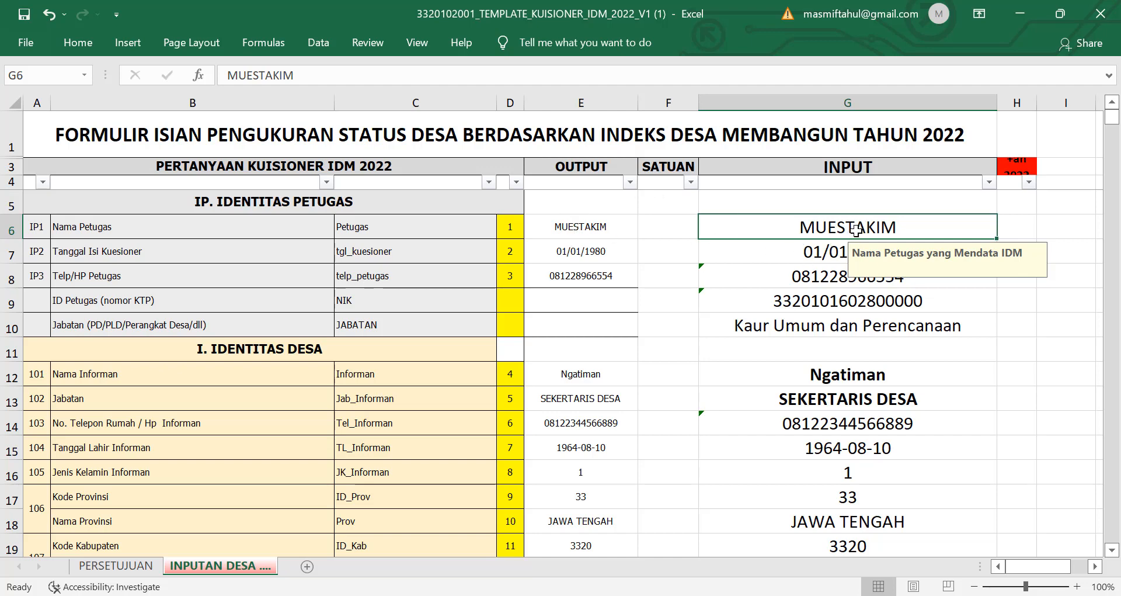
{"action": "left_click", "coordinate": [608, 226]}
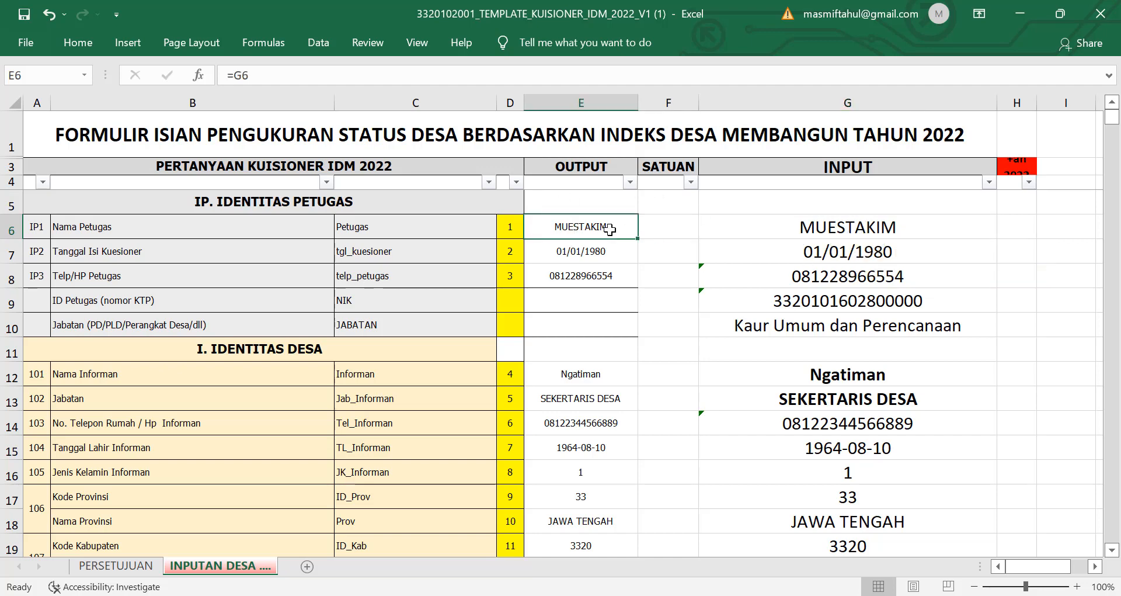
{"action": "left_click", "coordinate": [788, 225]}
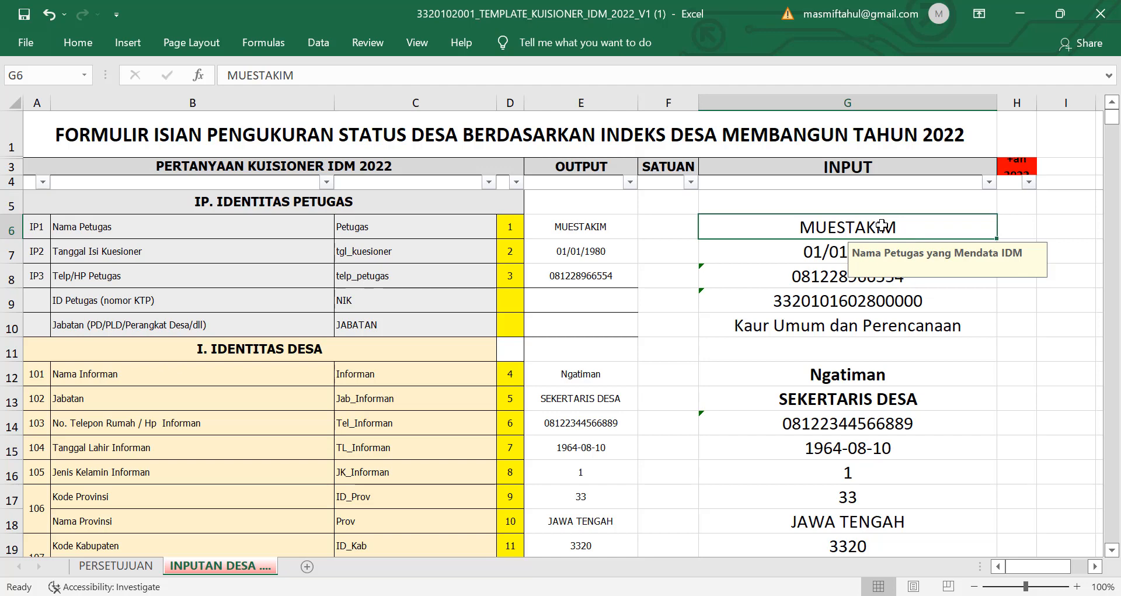
{"action": "left_click", "coordinate": [820, 327]}
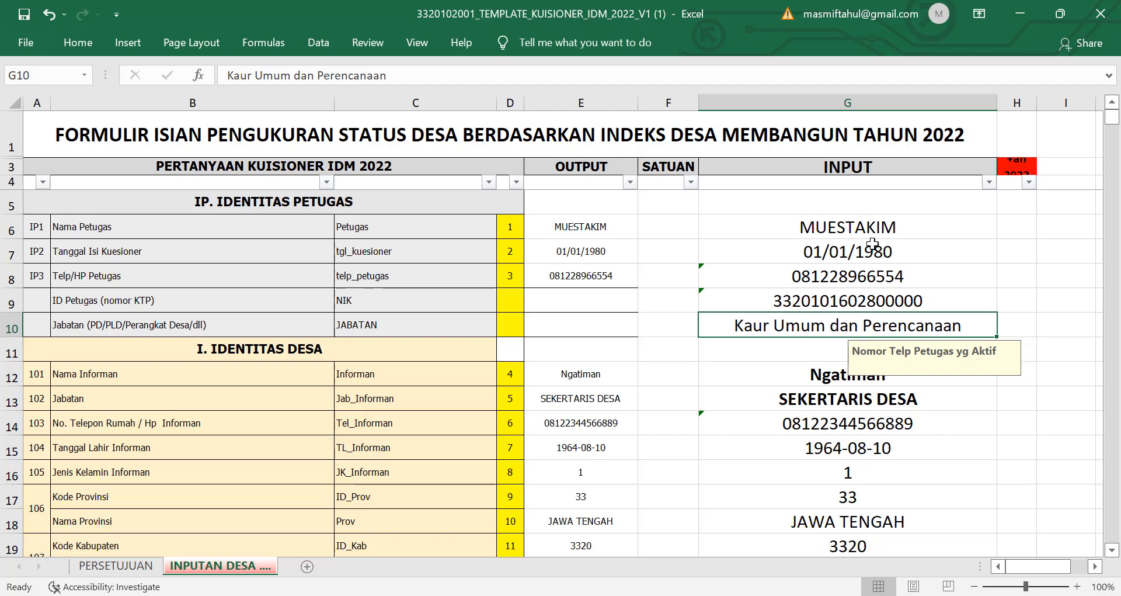
{"action": "left_click", "coordinate": [857, 219]}
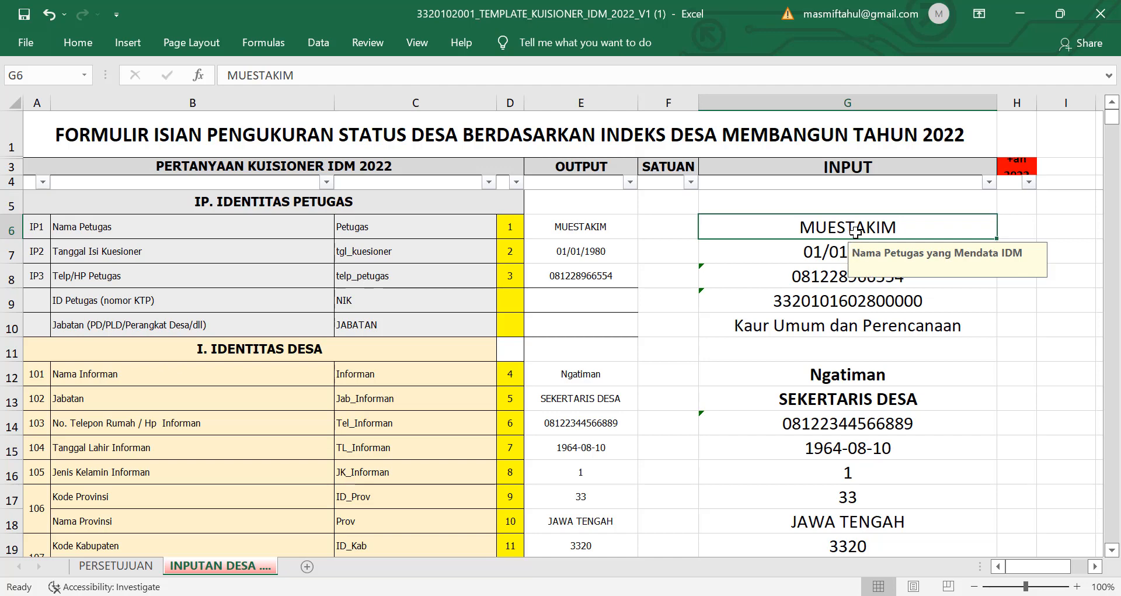
Step: Enter the new officer name in G6 and confirm E6 picks it up
{"action": "type", "text": "ABDULLAH"}
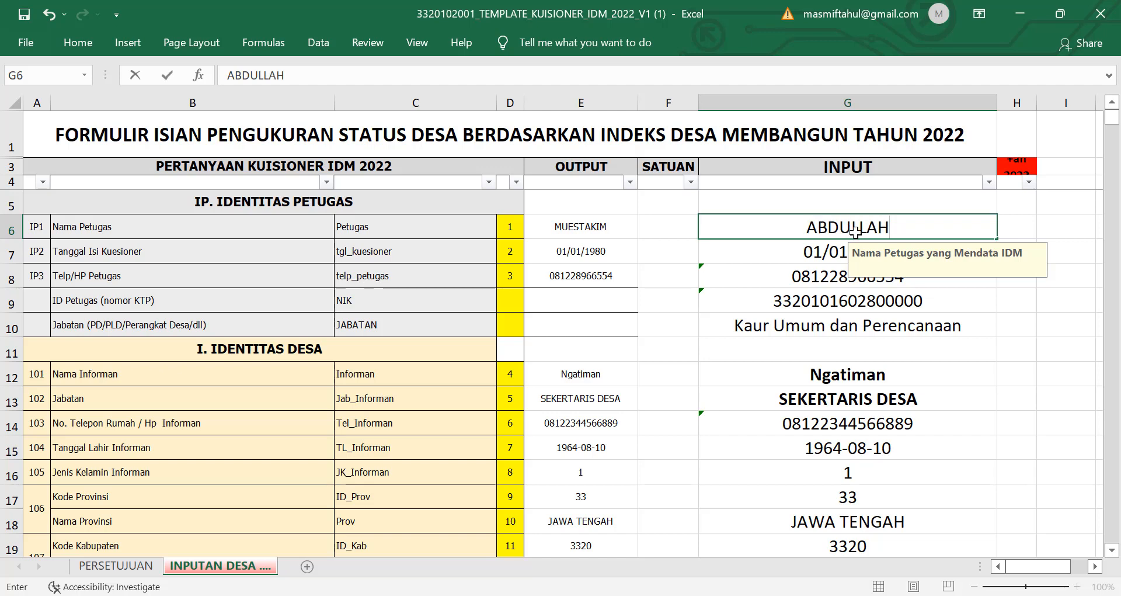
{"action": "key", "text": "Return"}
{"action": "left_click", "coordinate": [616, 230]}
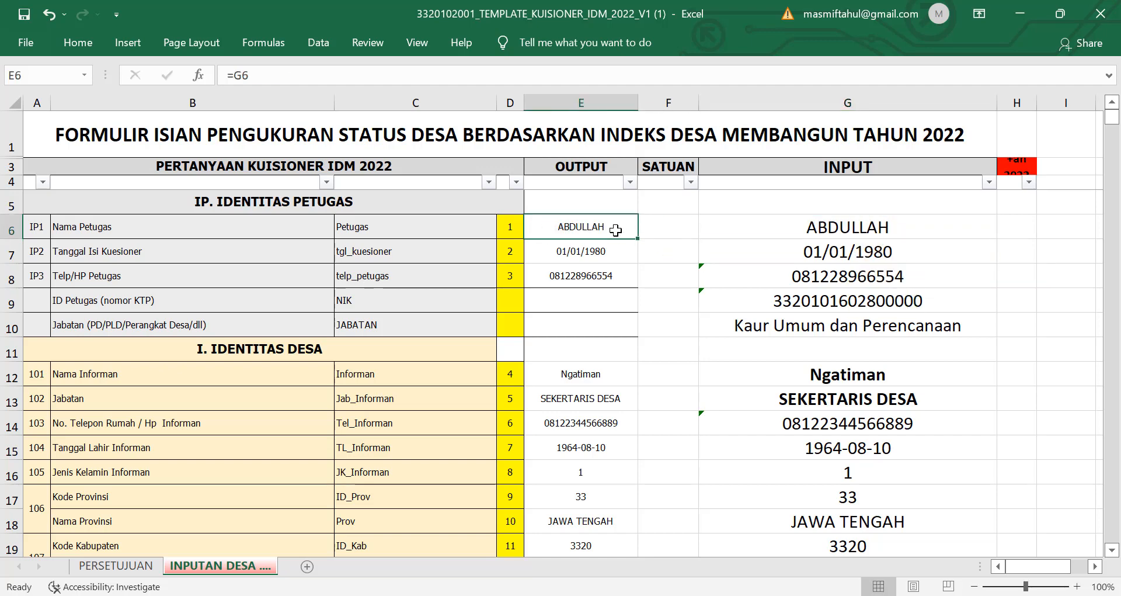
{"action": "left_click", "coordinate": [874, 233]}
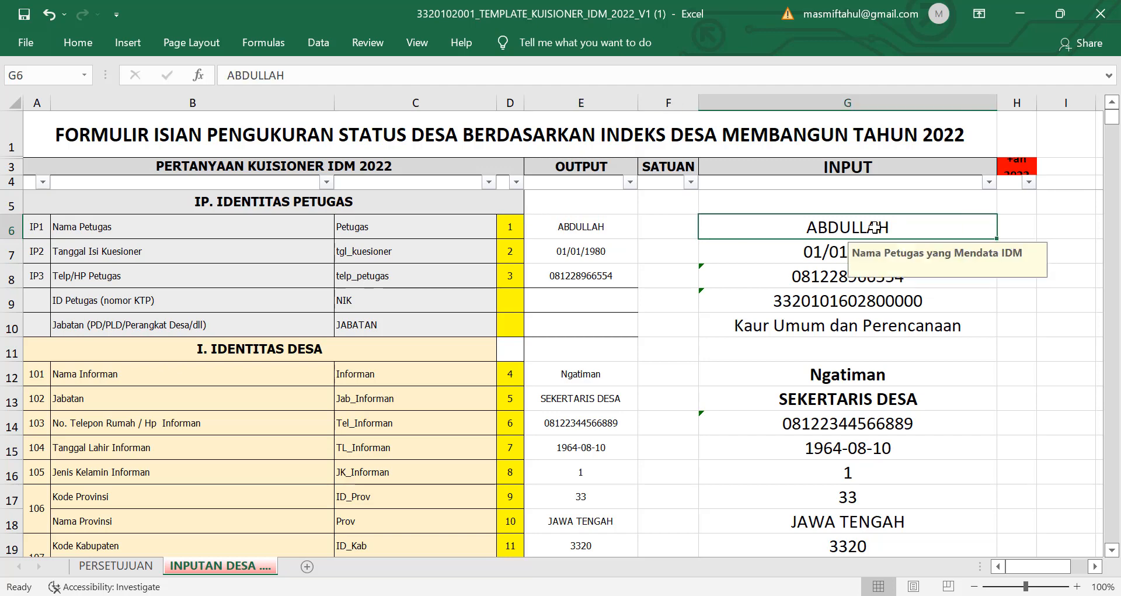
Step: Re-enter the questionnaire date 01/01/1980 in G7 and the officer's new phone number in G8
{"action": "left_click", "coordinate": [825, 259]}
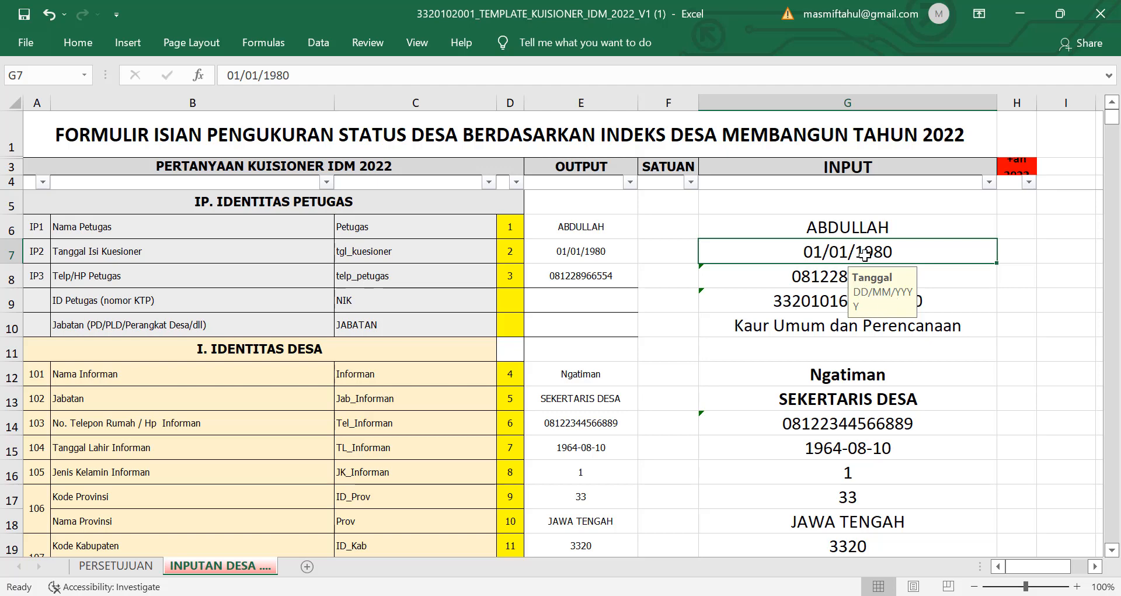
{"action": "type", "text": "01"}
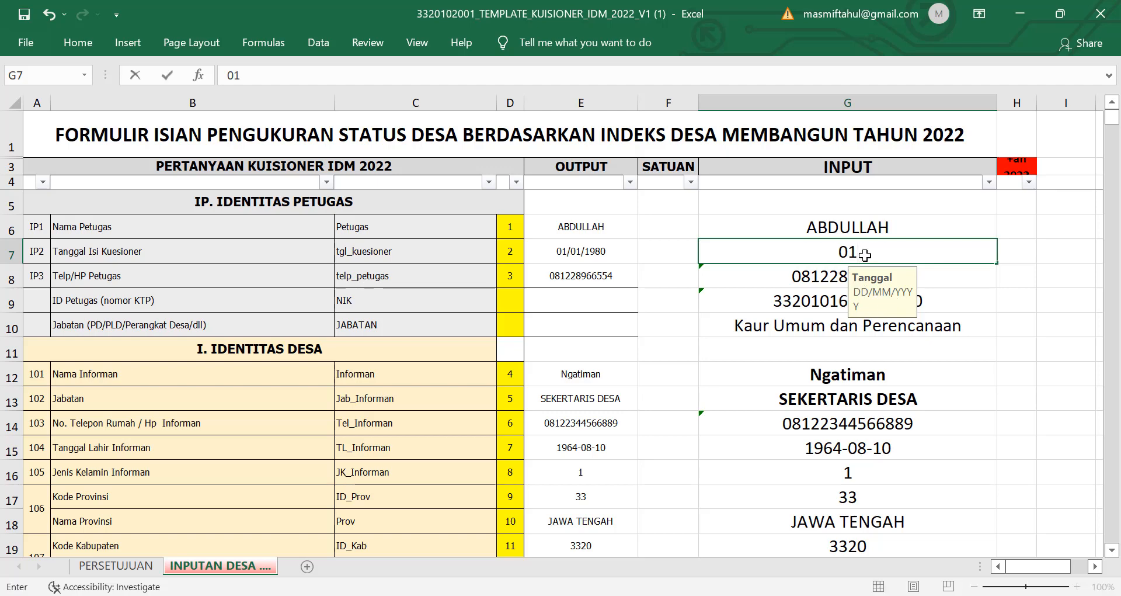
{"action": "type", "text": "/01/1980"}
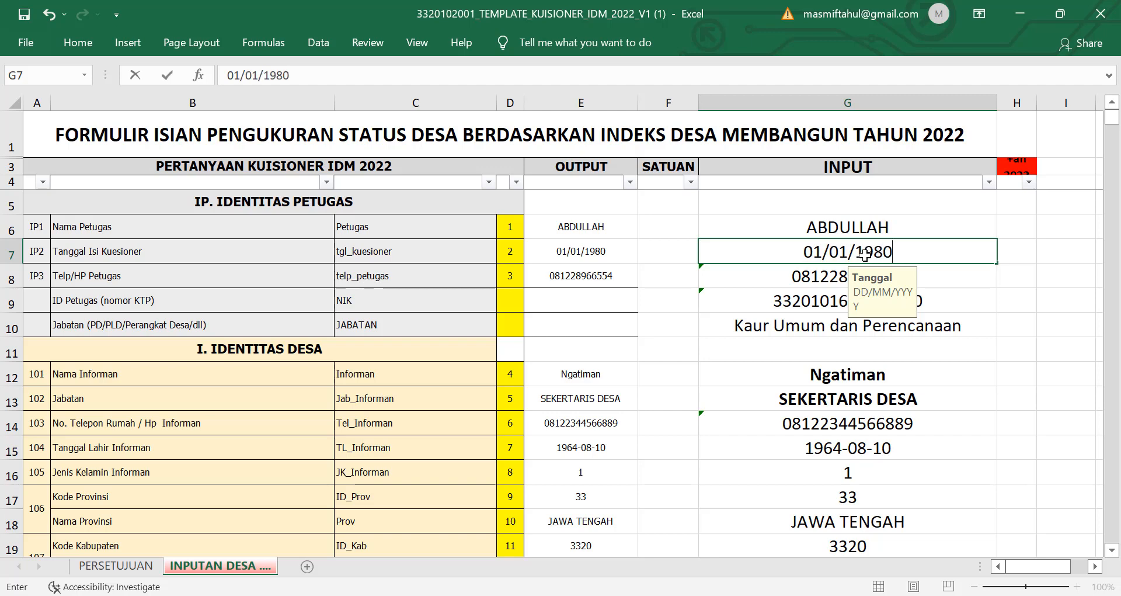
{"action": "key", "text": "Return"}
{"action": "left_click", "coordinate": [848, 272]}
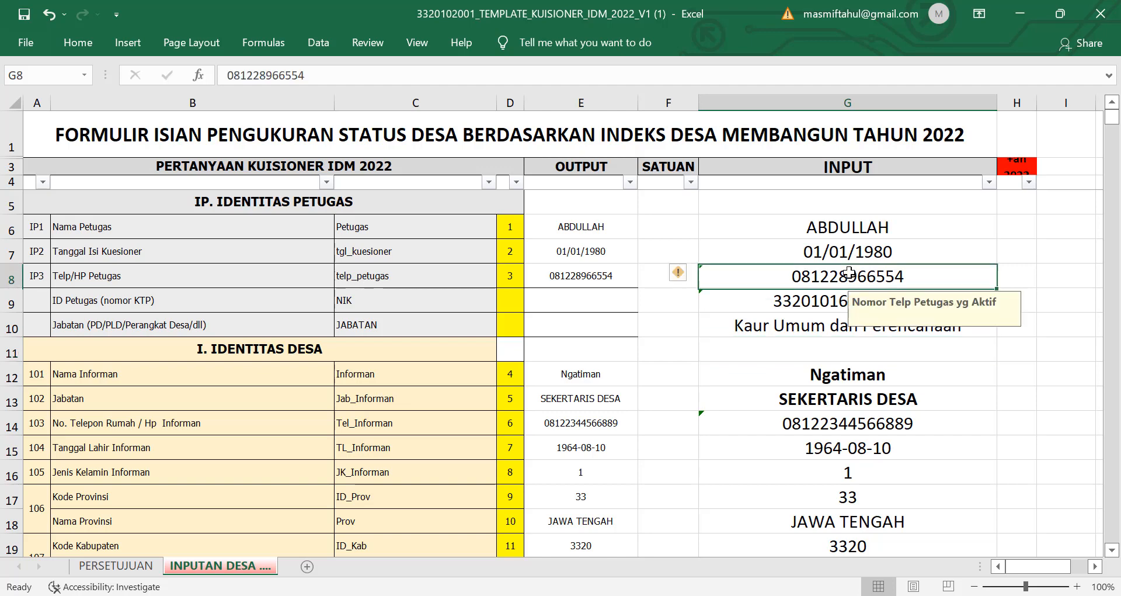
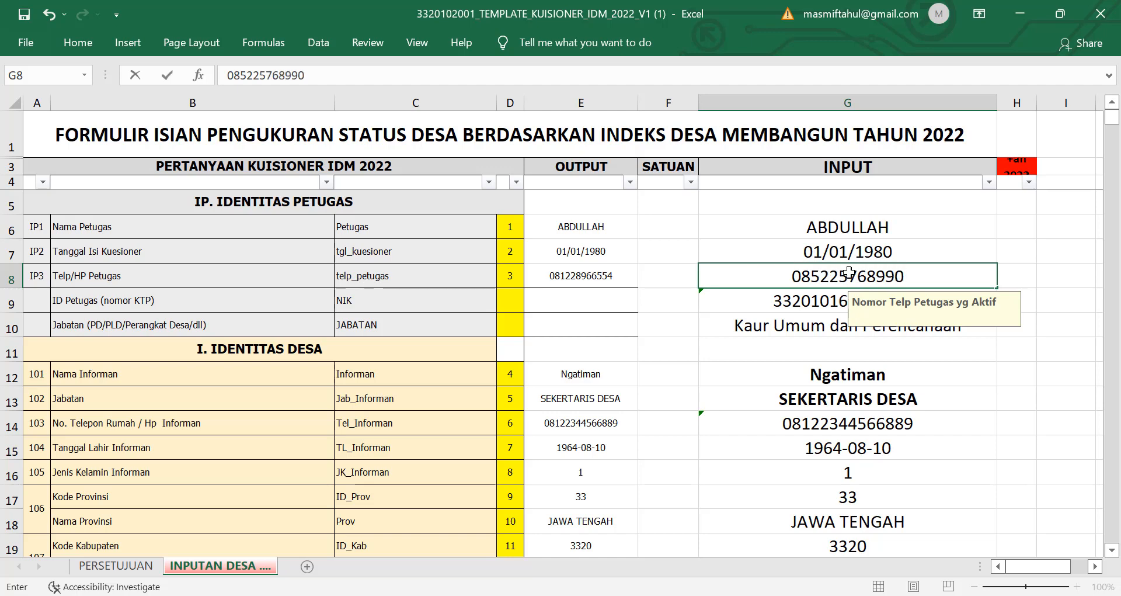
{"action": "left_click", "coordinate": [995, 432]}
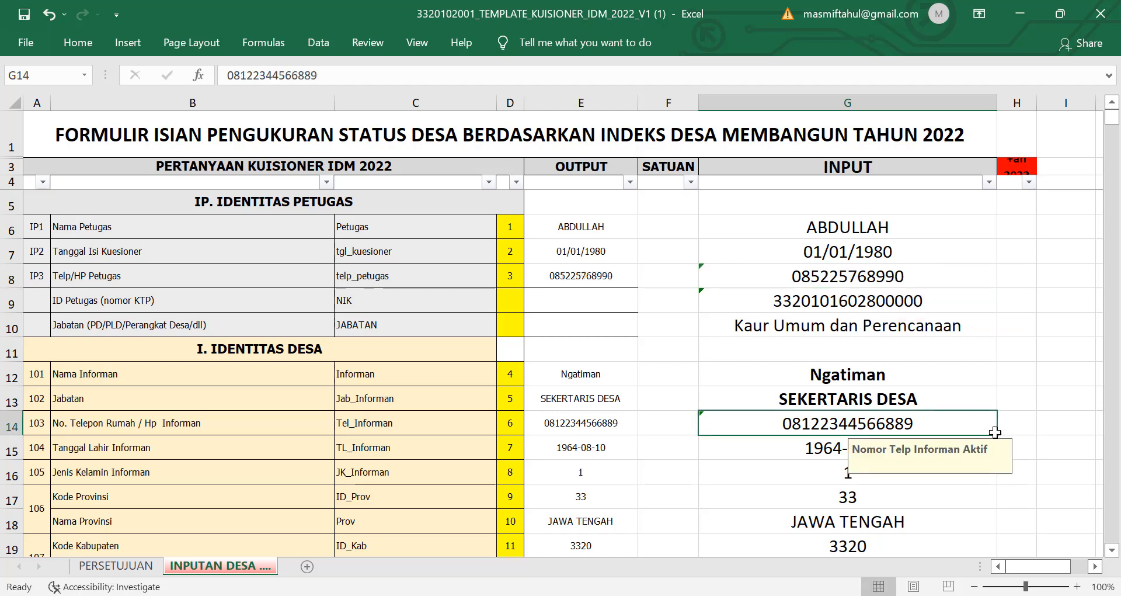
Step: Rewrite the officer's KTP ID number in G9 with a leading apostrophe so it's stored as text
{"action": "left_click", "coordinate": [814, 303]}
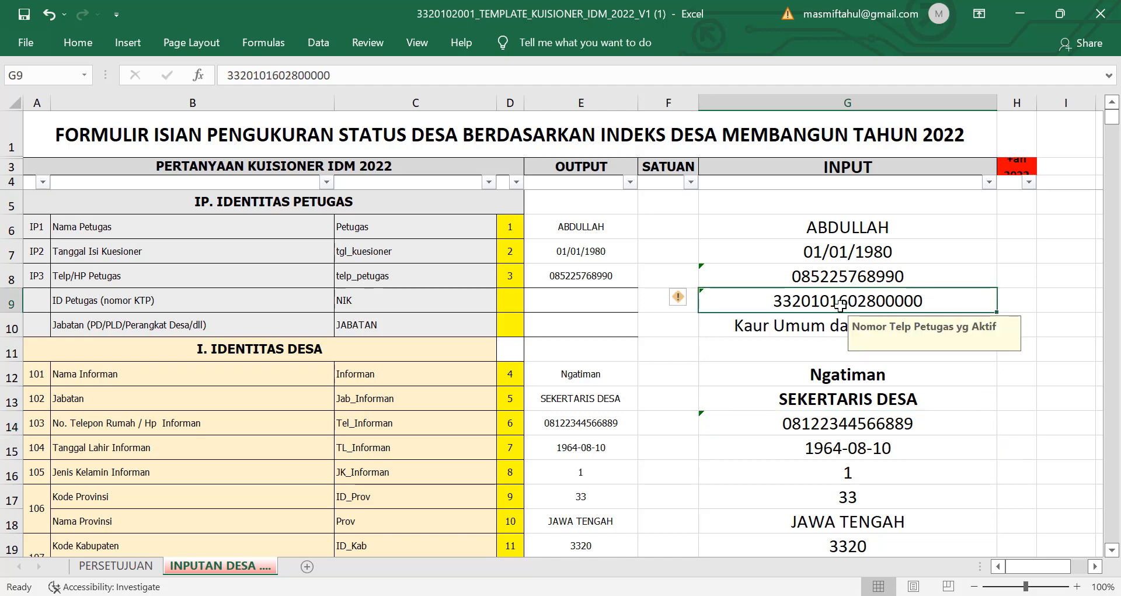
{"action": "double_click", "coordinate": [918, 300]}
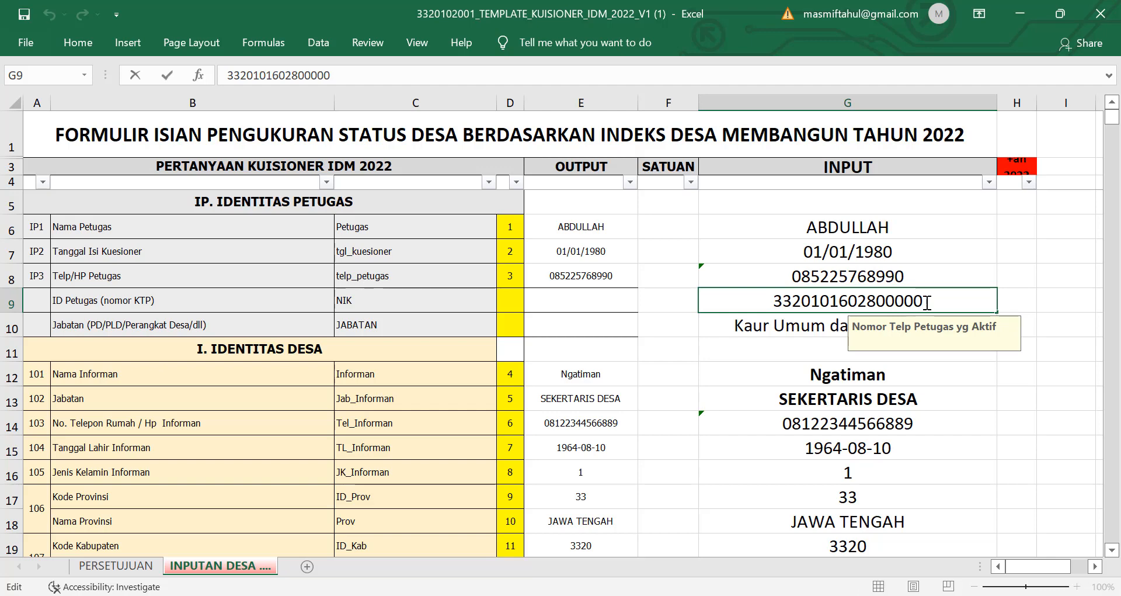
{"action": "left_click", "coordinate": [776, 299]}
{"action": "type", "text": "'"}
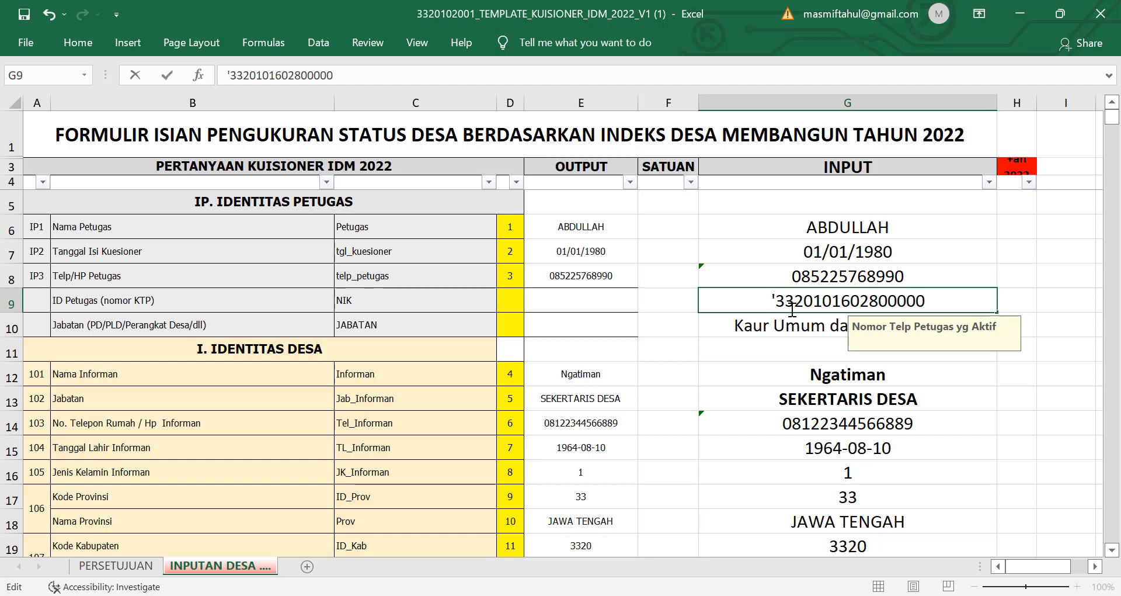
{"action": "left_click_drag", "start_coordinate": [929, 301], "coordinate": [833, 308]}
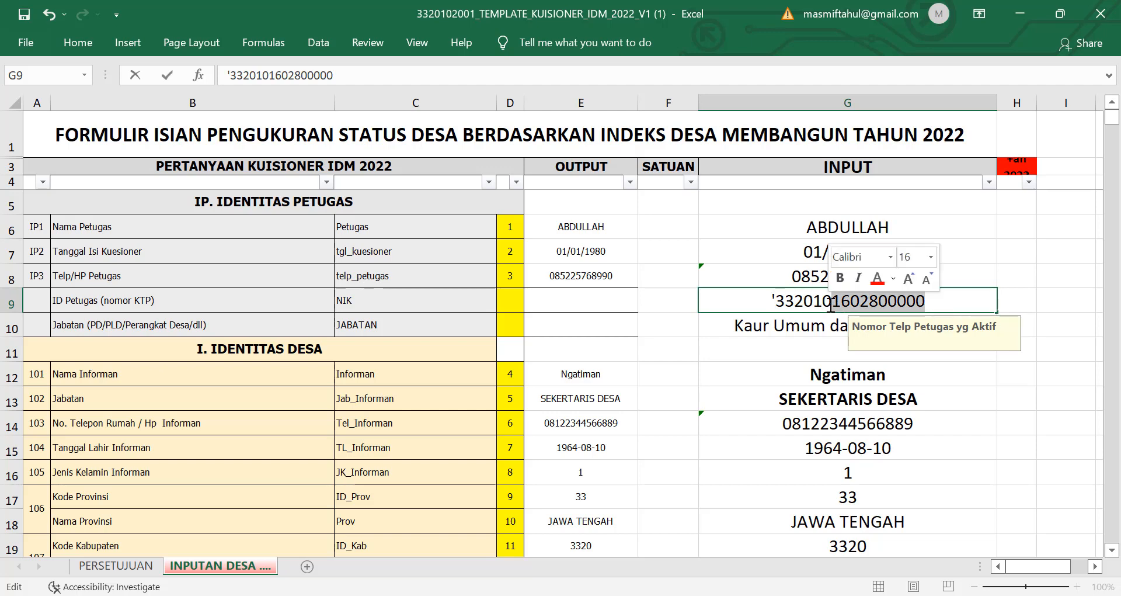
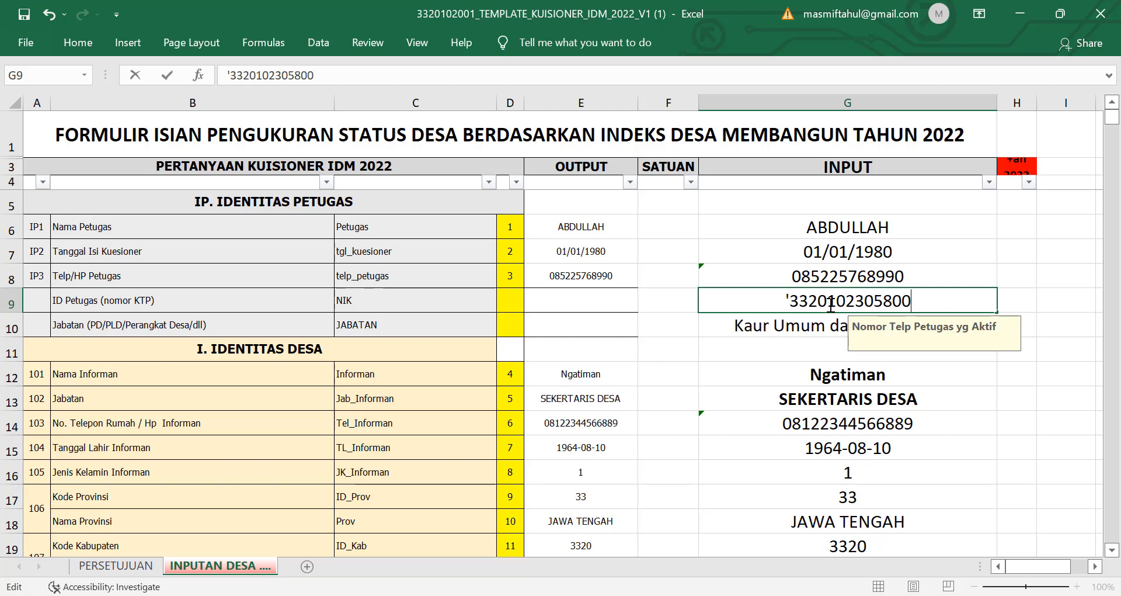
{"action": "left_click", "coordinate": [969, 445]}
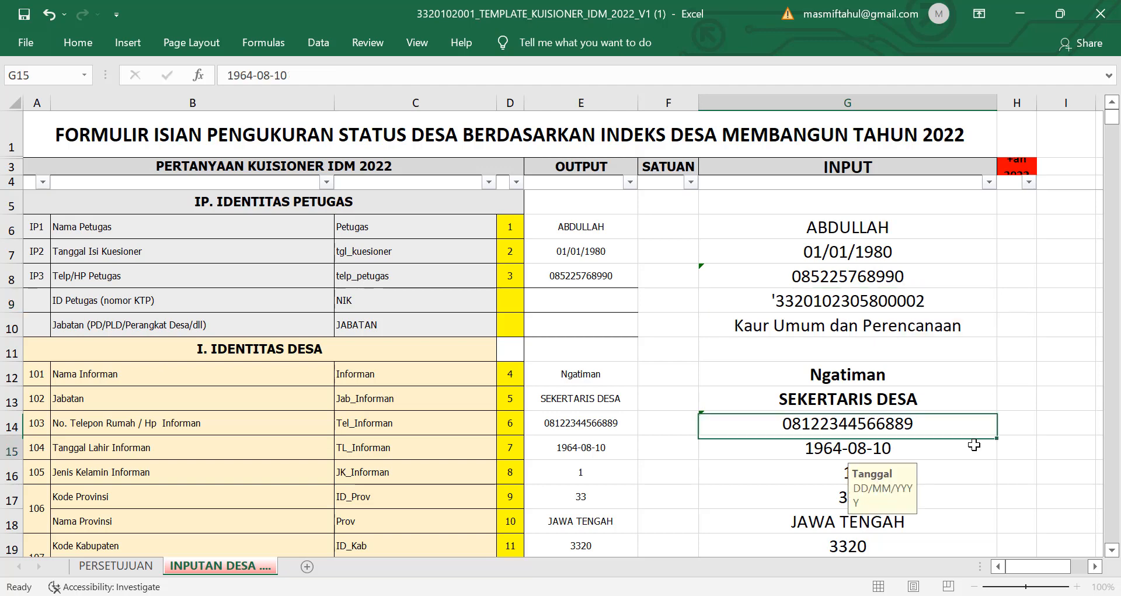
Step: Check the stored ID value, then type 'Kaur Tata Usaha dan Umum' into position cell G10
{"action": "left_click", "coordinate": [933, 302]}
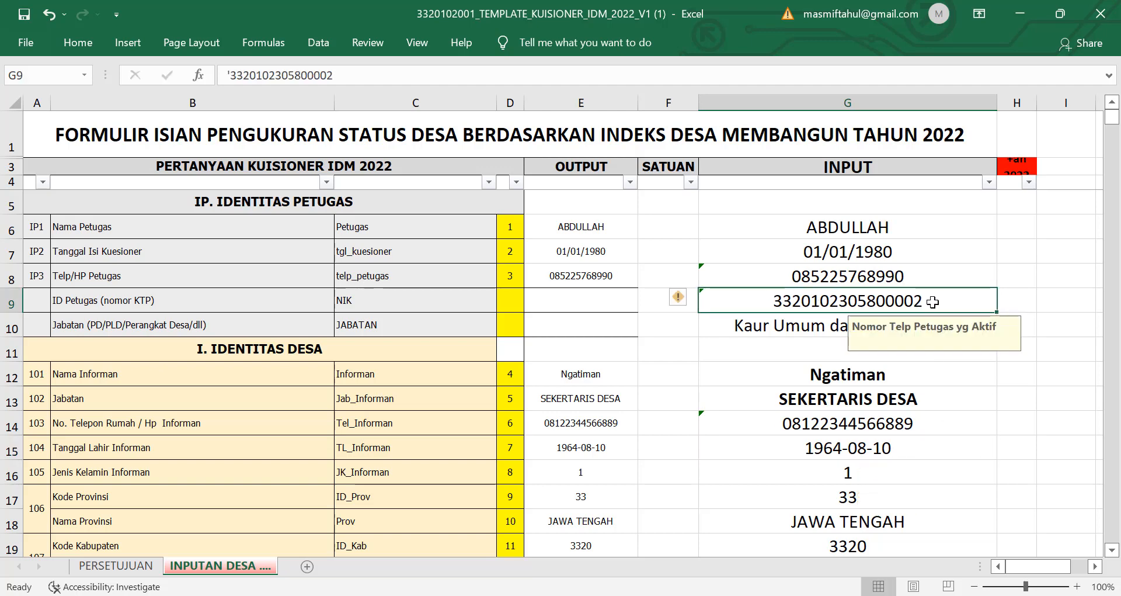
{"action": "left_click", "coordinate": [908, 447]}
{"action": "left_click", "coordinate": [909, 315]}
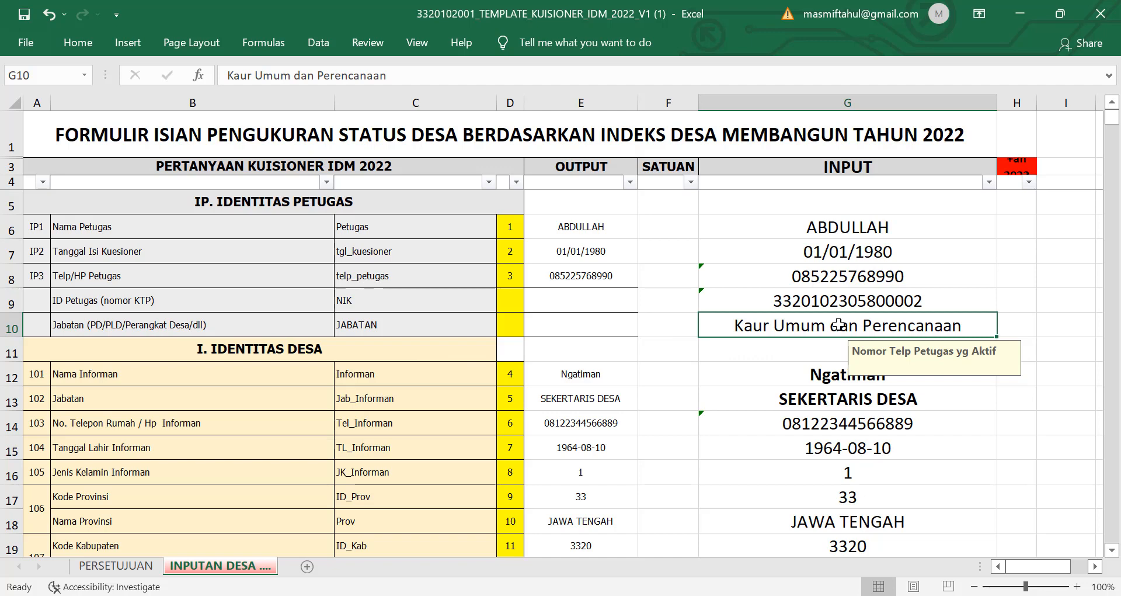
{"action": "type", "text": "Kaur Tata "}
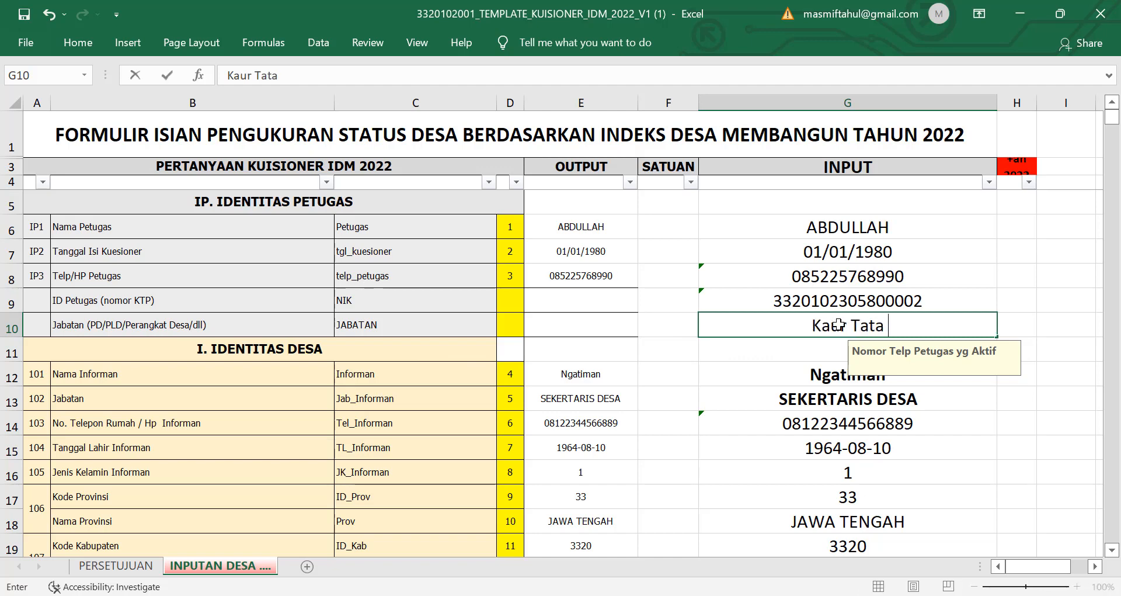
{"action": "type", "text": "Usaha dan Umum"}
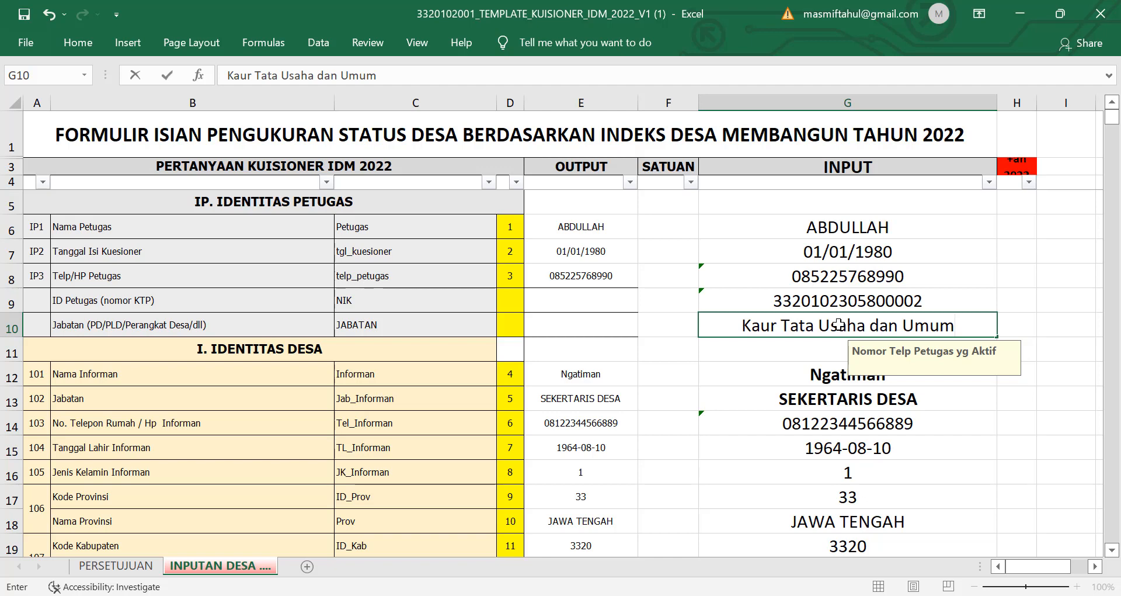
Step: Commit 'Kaur Tata Usaha dan Umum' as the officer's position in G10
{"action": "left_click", "coordinate": [869, 427]}
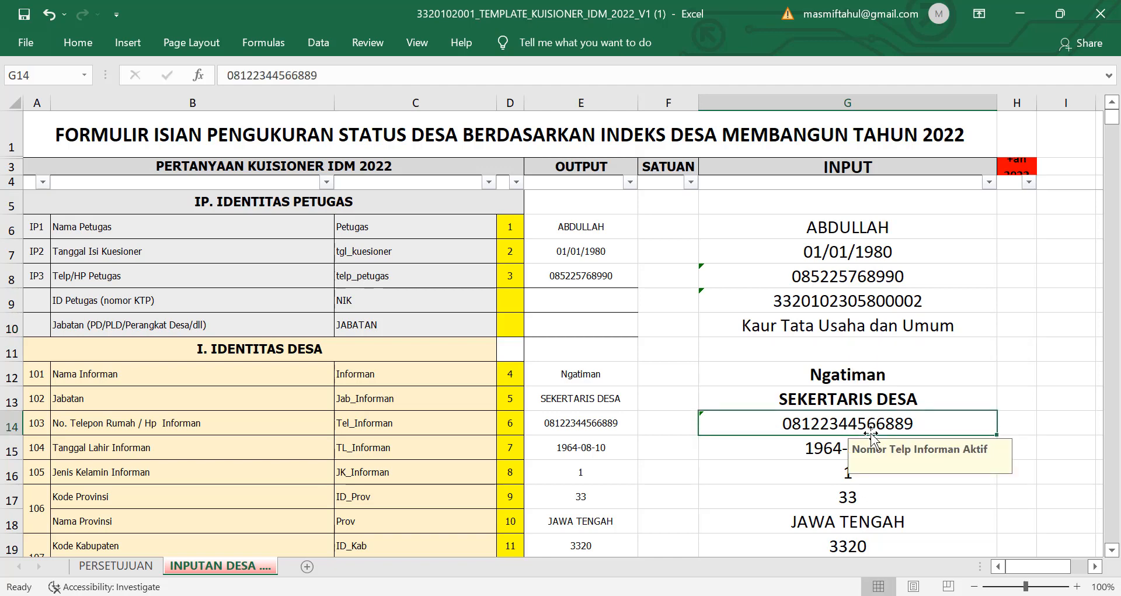
{"action": "scroll", "coordinate": [812, 385], "scroll_direction": "down", "scroll_amount": 1}
{"action": "scroll", "coordinate": [418, 272], "scroll_direction": "down", "scroll_amount": 1}
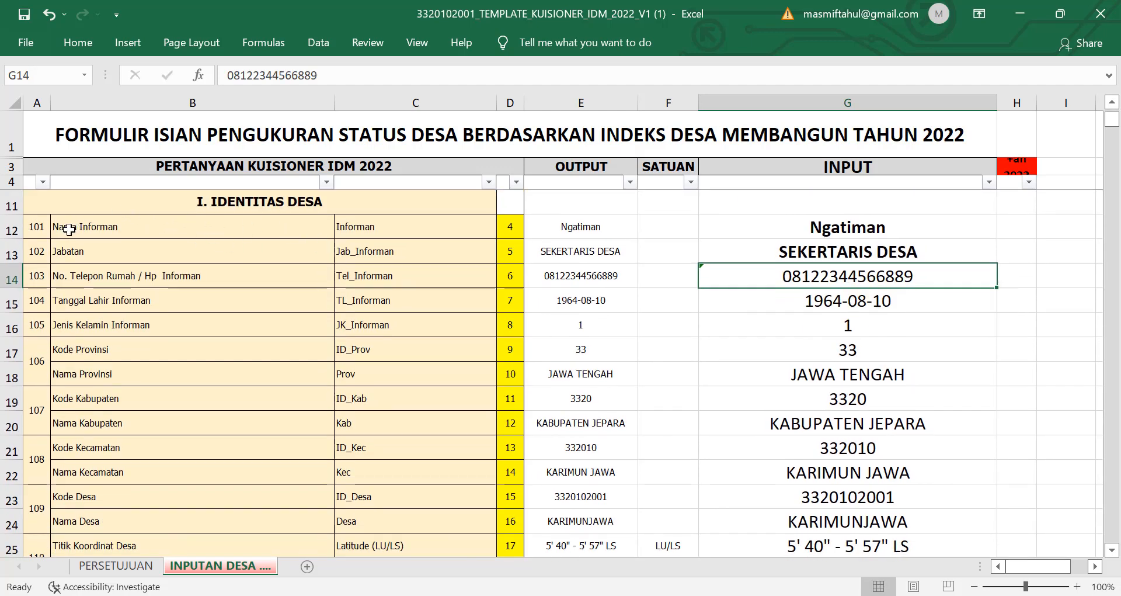
Step: Review the informant's name and position cells G12 and G13
{"action": "left_click_drag", "start_coordinate": [63, 228], "coordinate": [876, 227]}
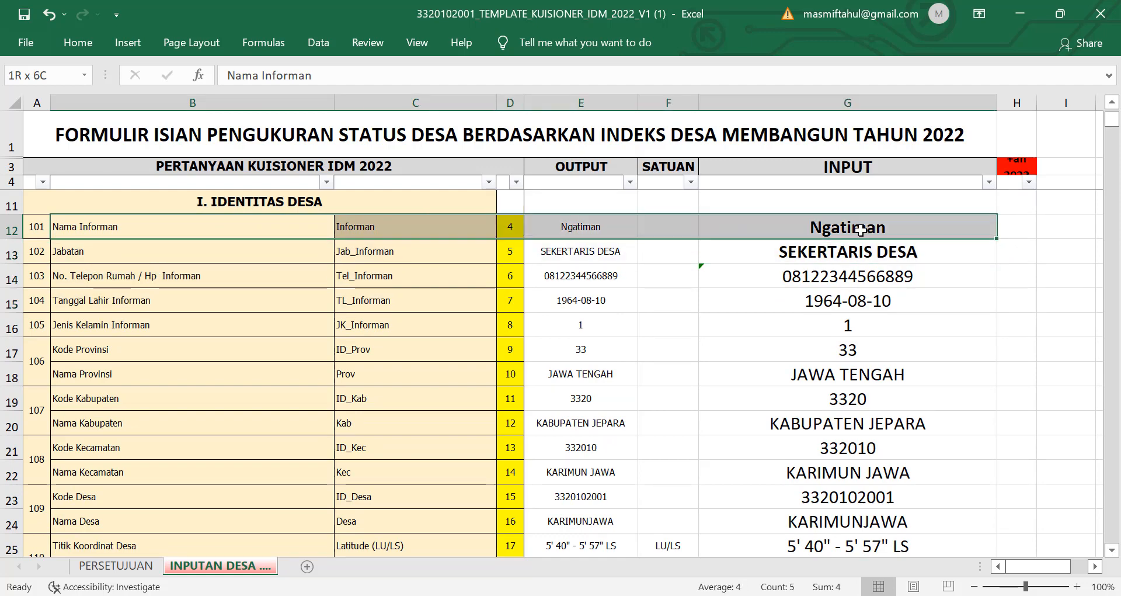
{"action": "left_click", "coordinate": [864, 229]}
{"action": "scroll", "coordinate": [895, 302], "scroll_direction": "up", "scroll_amount": 1}
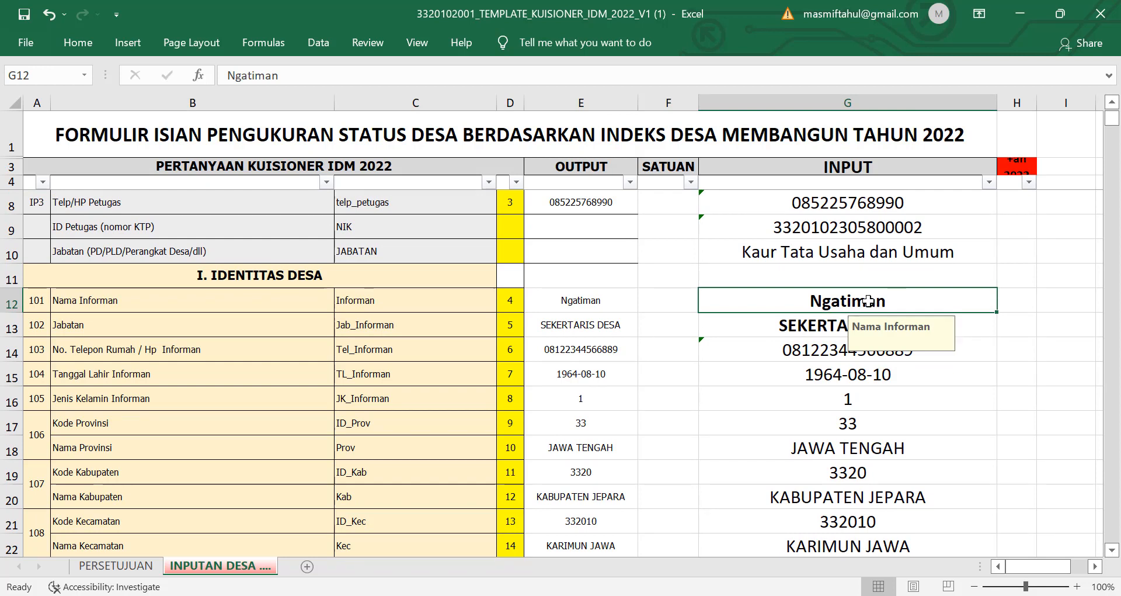
{"action": "left_click", "coordinate": [792, 329]}
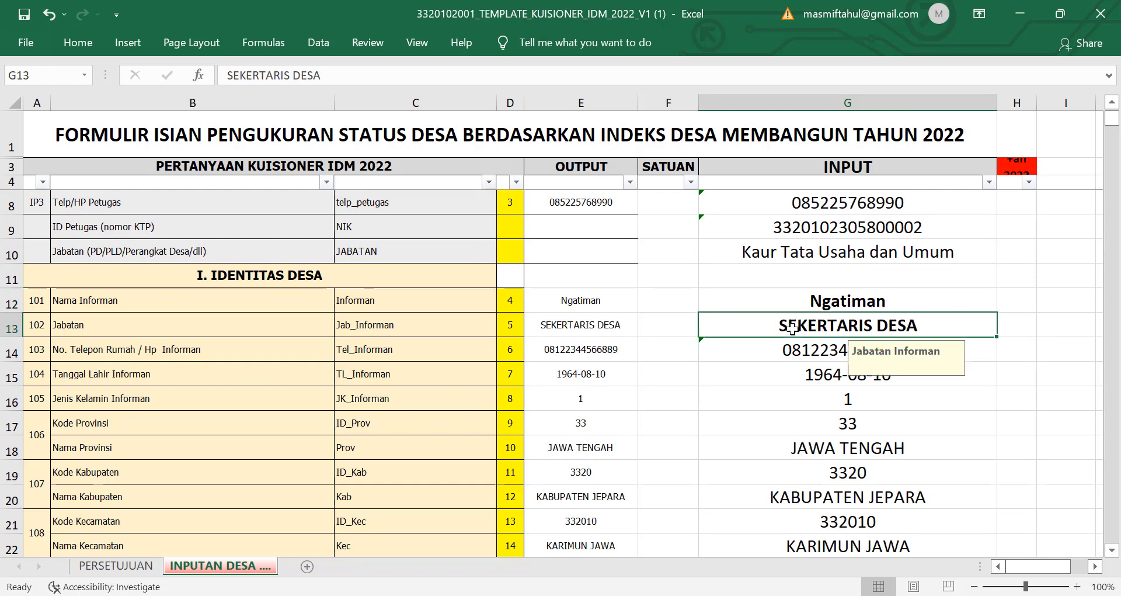
{"action": "left_click", "coordinate": [866, 302]}
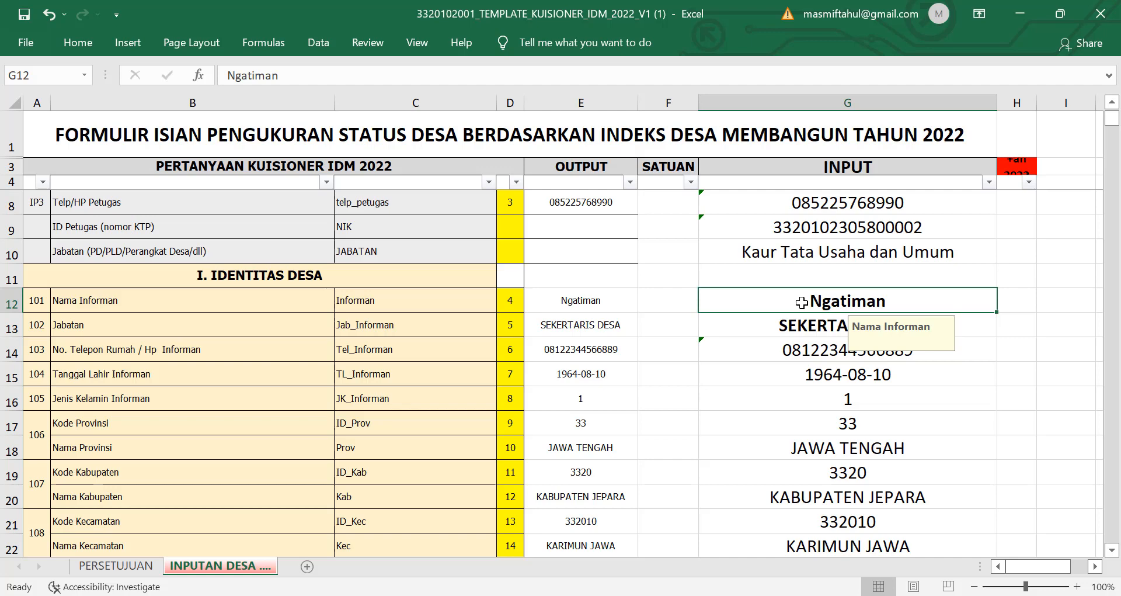
{"action": "scroll", "coordinate": [608, 286], "scroll_direction": "up", "scroll_amount": 1}
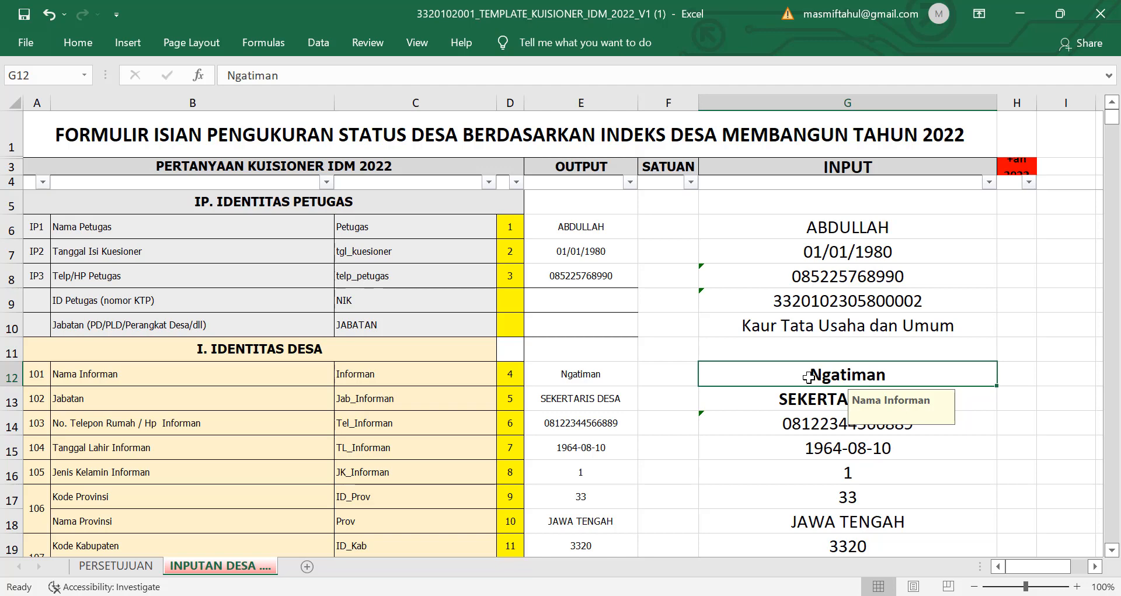
Step: Enter the new informant name in G12 and set the informant's position to KASI PEMERINTAHAN
{"action": "type", "text": "HIDAYAT"}
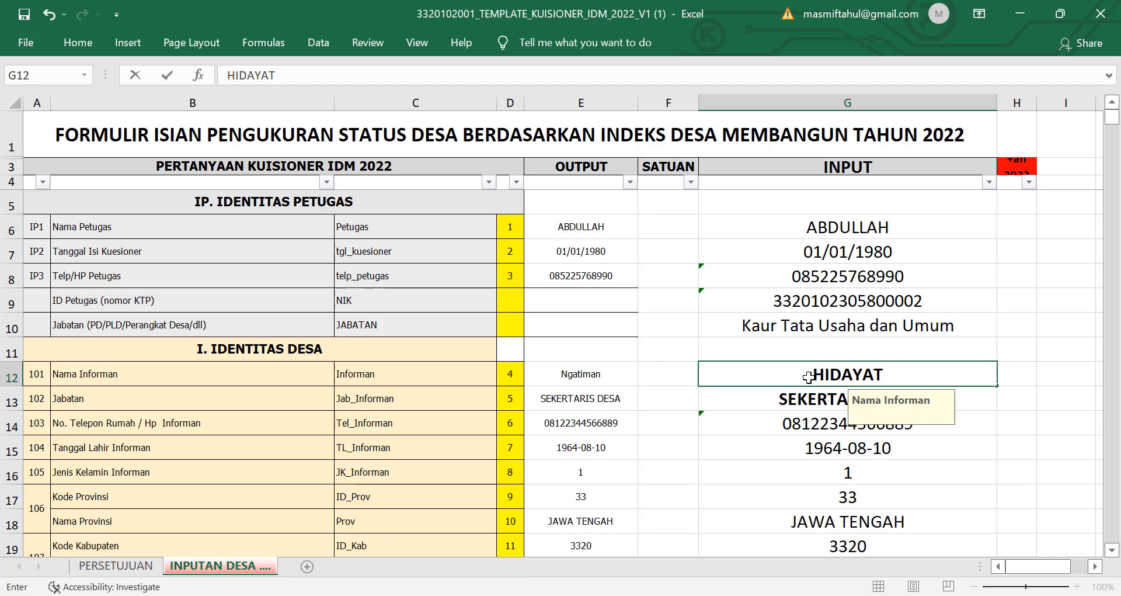
{"action": "key", "text": "Return"}
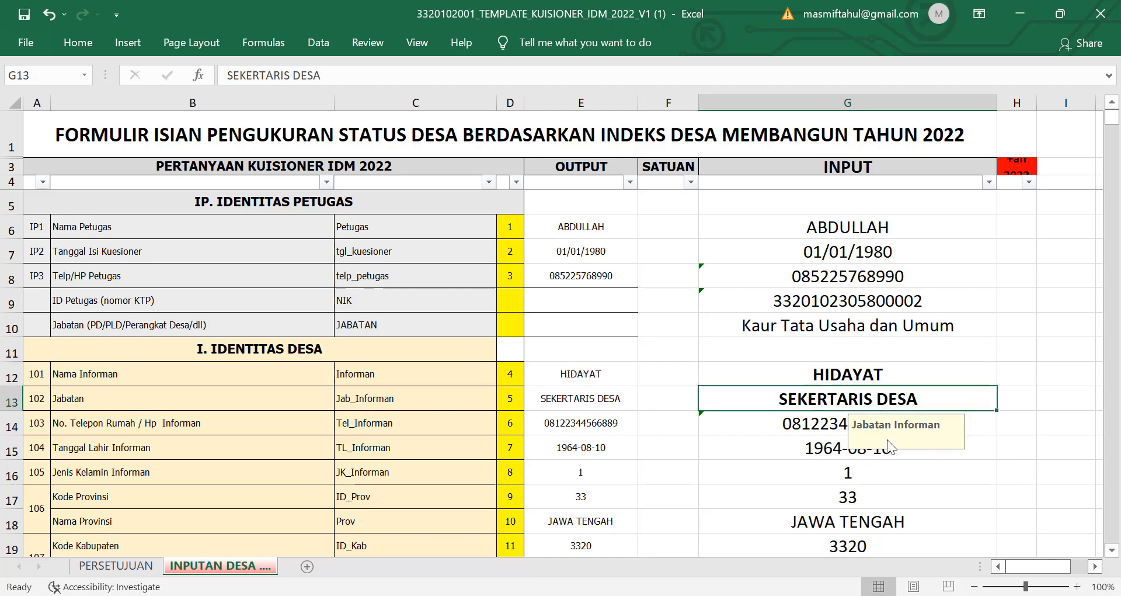
{"action": "type", "text": "KA"}
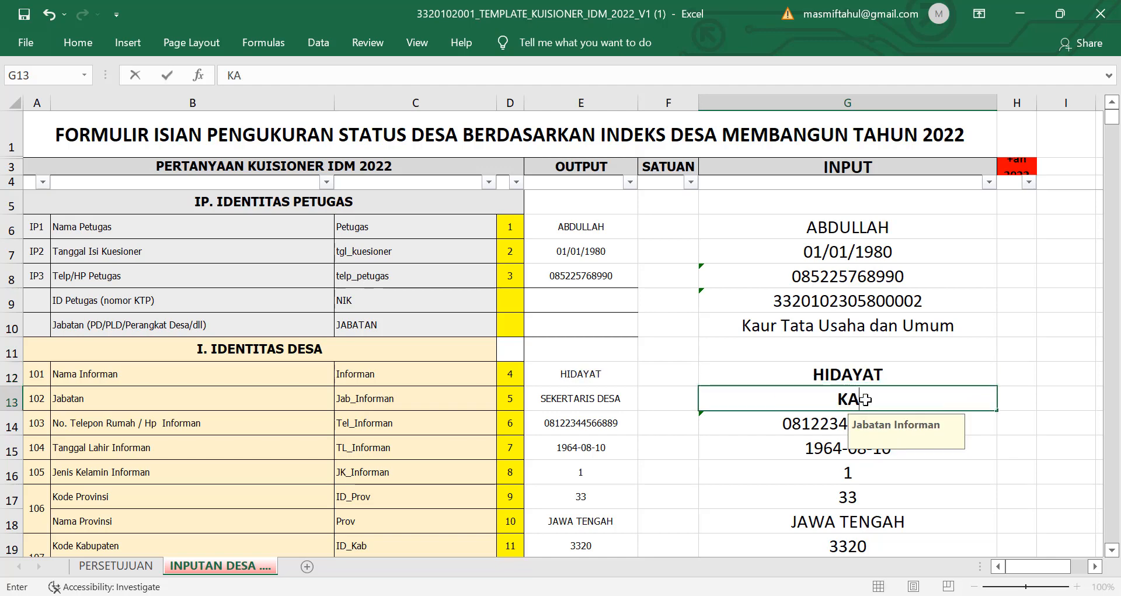
{"action": "type", "text": "UR PEME"}
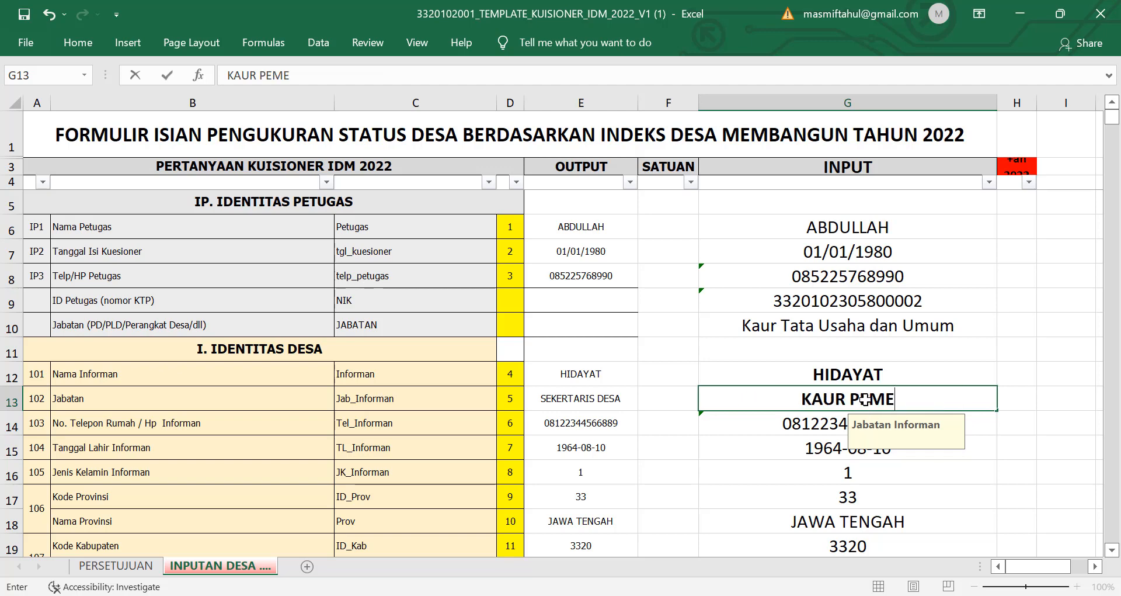
{"action": "key", "text": "BackSpace"}
{"action": "key", "text": "BackSpace"}
{"action": "key", "text": "BackSpace"}
{"action": "key", "text": "BackSpace"}
{"action": "key", "text": "BackSpace"}
{"action": "key", "text": "BackSpace"}
{"action": "key", "text": "BackSpace"}
{"action": "type", "text": "SI"}
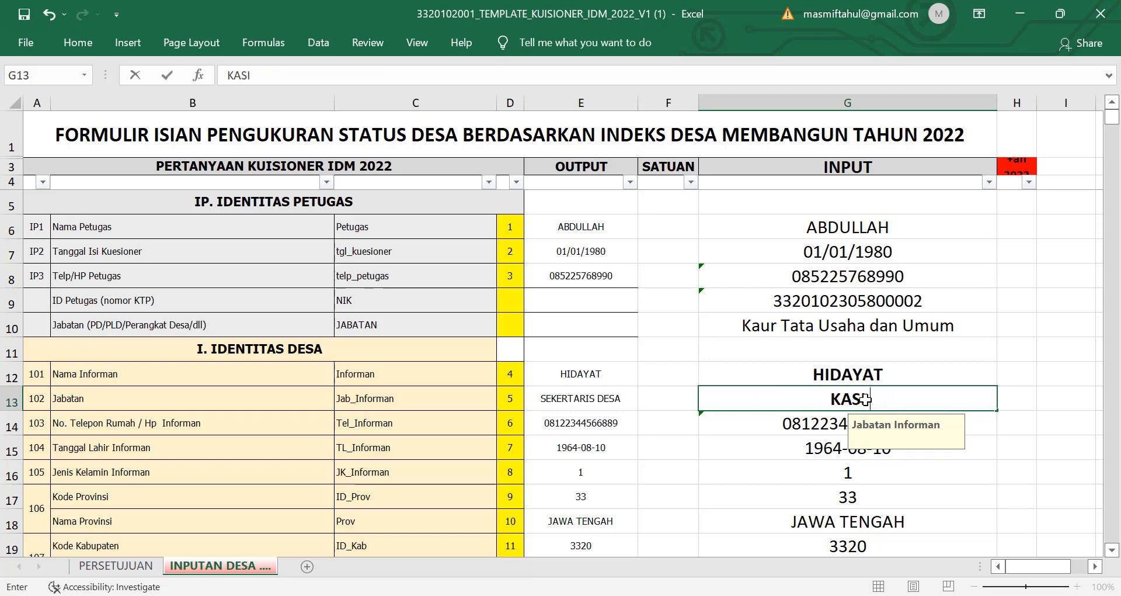
{"action": "type", "text": " PEMERINTAHAN"}
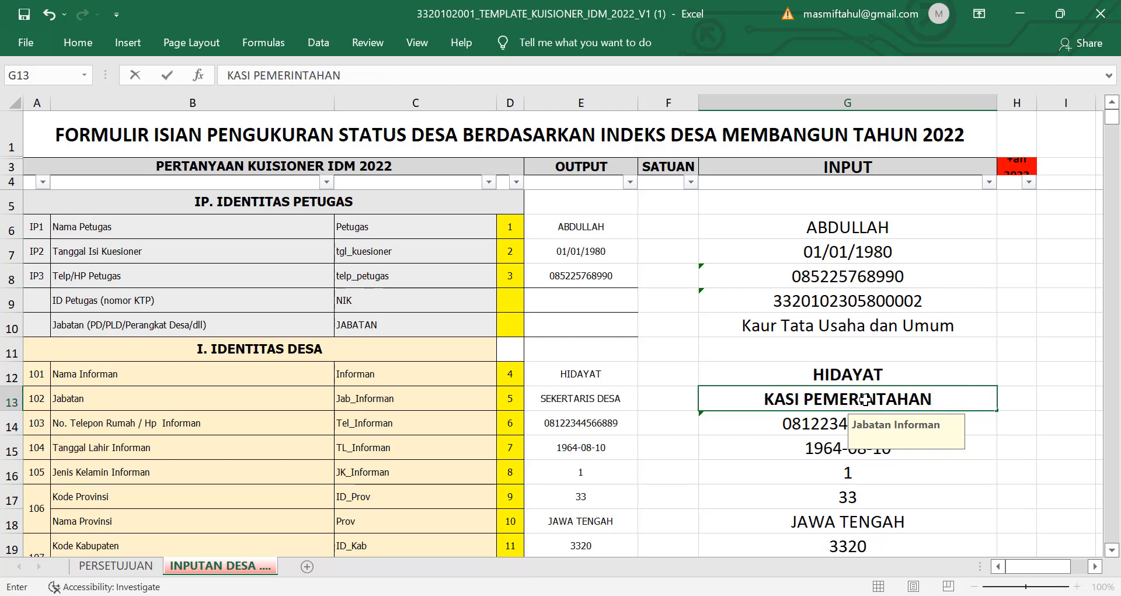
{"action": "left_click", "coordinate": [1022, 325]}
Step: Check the updated officer and informant entries in G6, G10, G12 and G13
{"action": "left_click", "coordinate": [862, 228]}
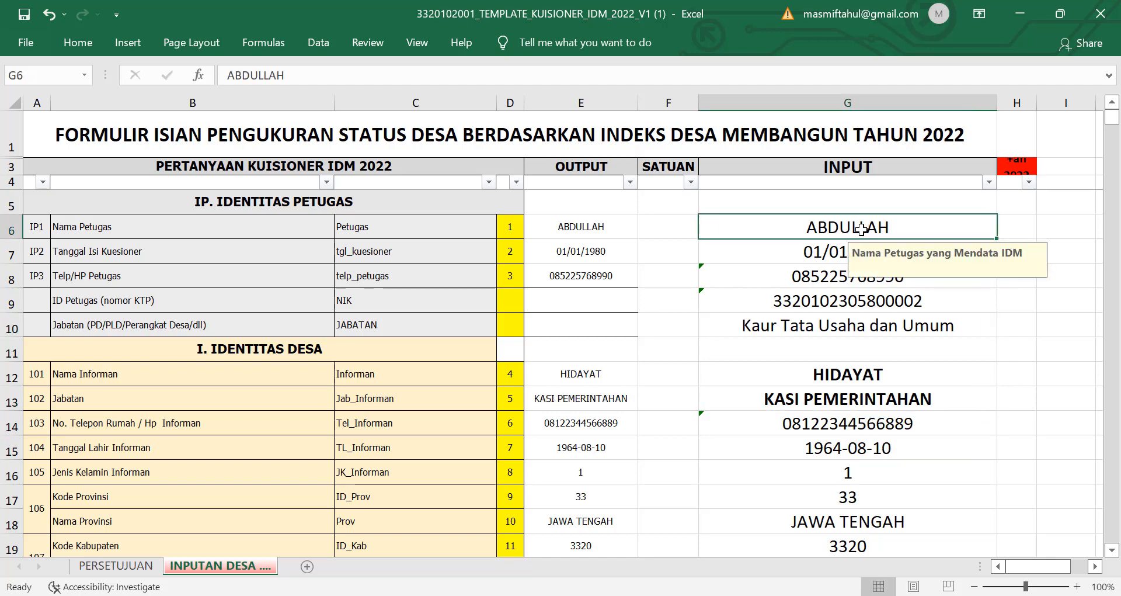
{"action": "left_click", "coordinate": [913, 333]}
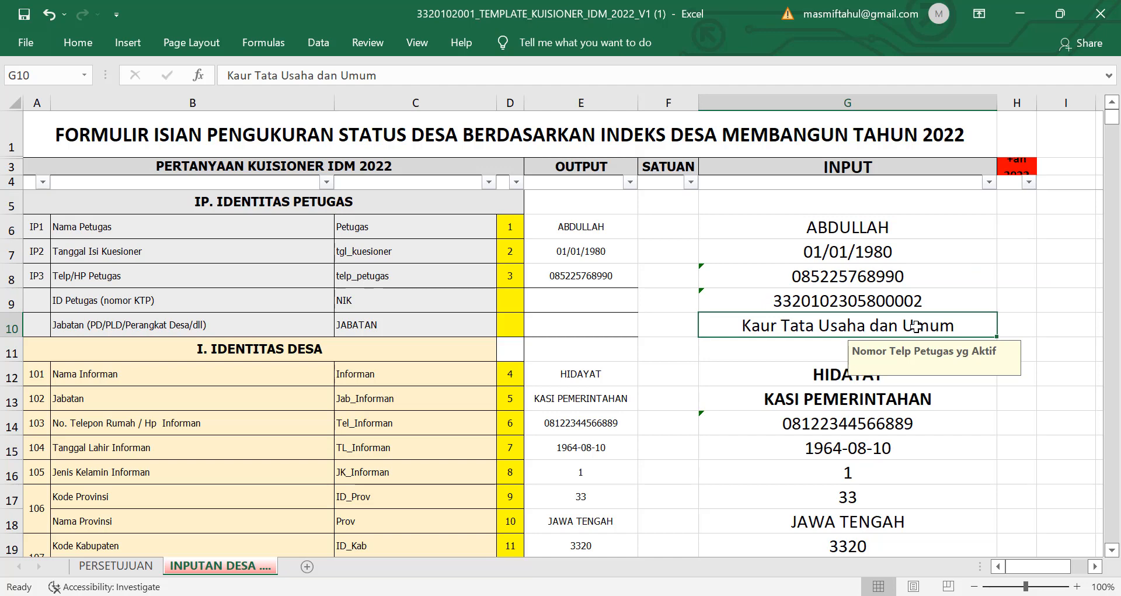
{"action": "left_click", "coordinate": [818, 375]}
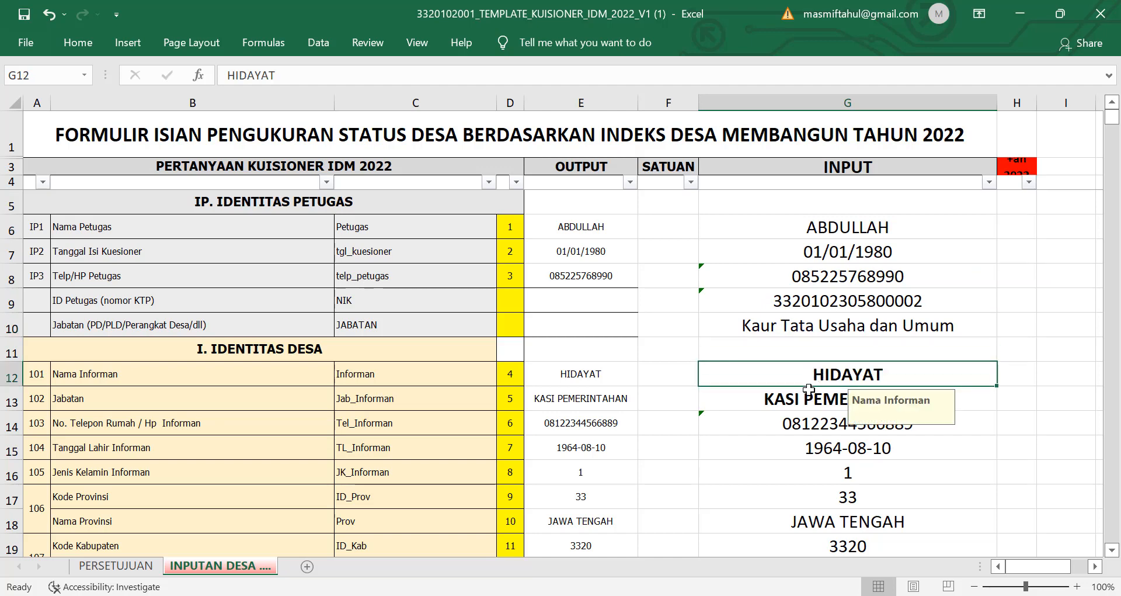
{"action": "left_click", "coordinate": [810, 398]}
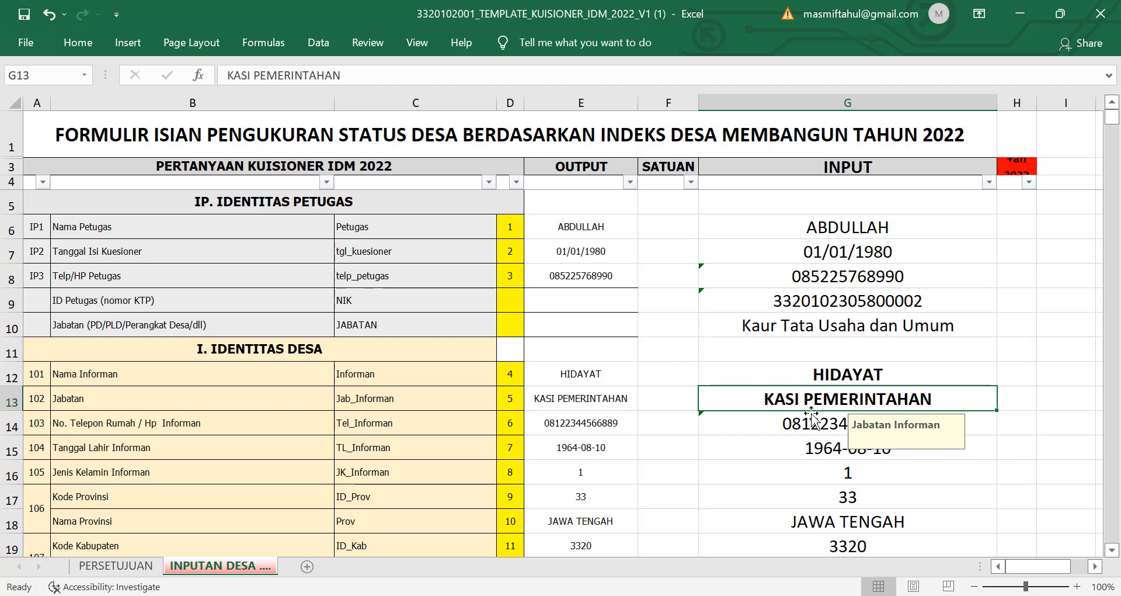
{"action": "scroll", "coordinate": [809, 467], "scroll_direction": "down", "scroll_amount": 1}
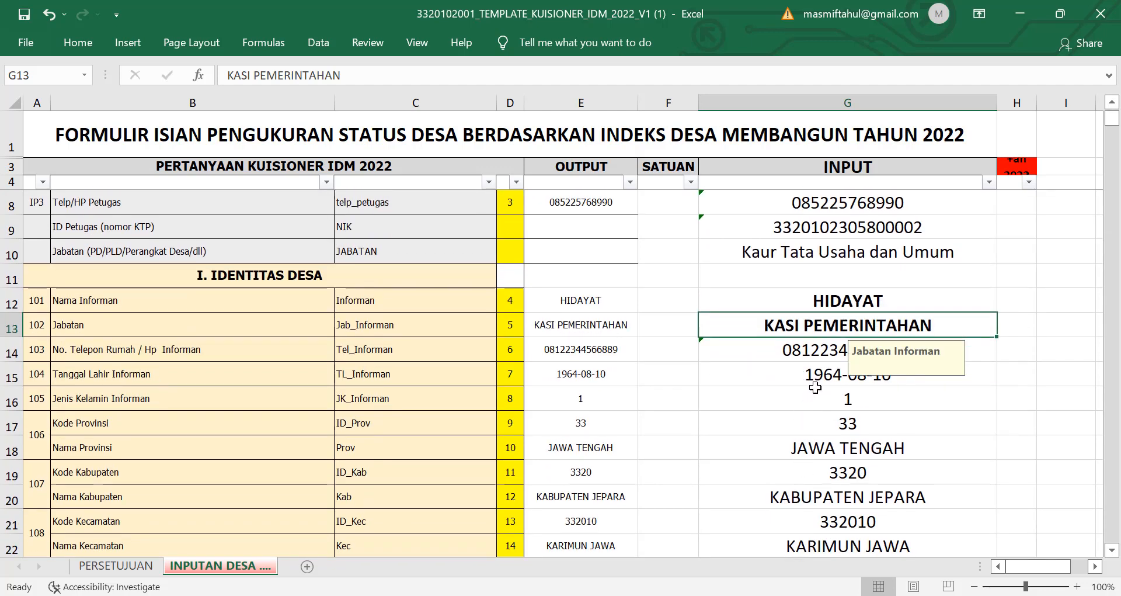
{"action": "scroll", "coordinate": [815, 387], "scroll_direction": "up", "scroll_amount": 1}
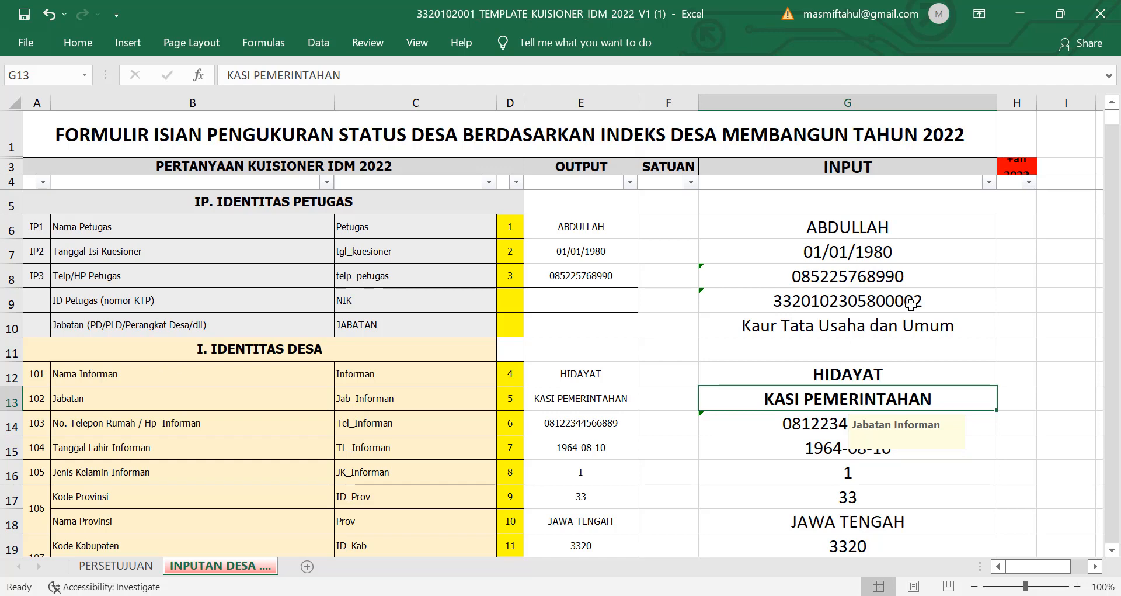
{"action": "scroll", "coordinate": [843, 320], "scroll_direction": "down", "scroll_amount": 1}
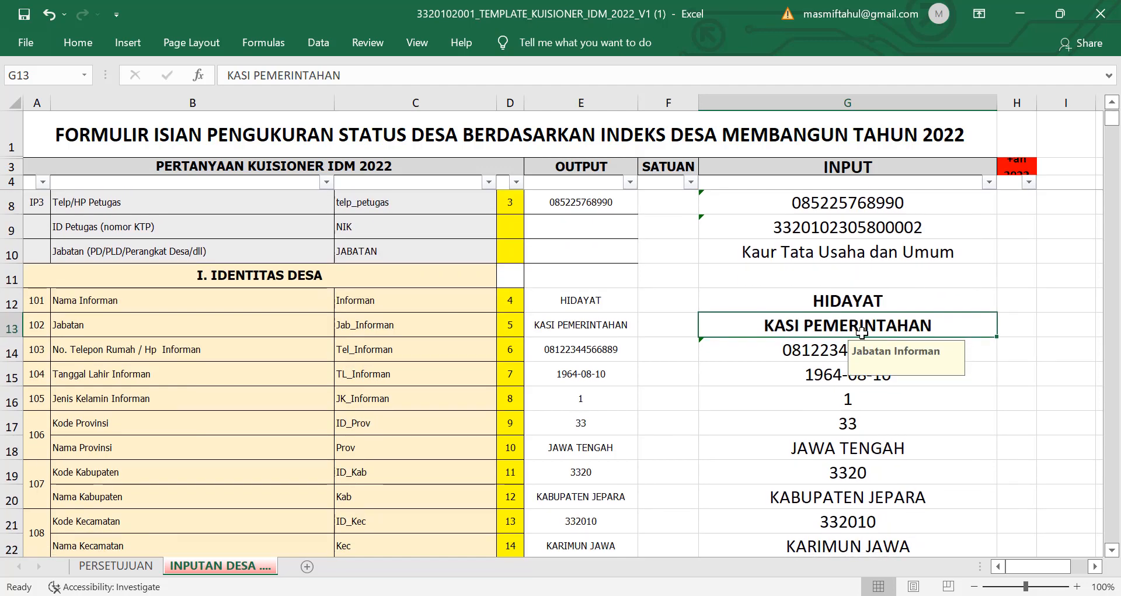
{"action": "left_click", "coordinate": [817, 345]}
{"action": "double_click", "coordinate": [818, 344]}
{"action": "left_click_drag", "start_coordinate": [782, 349], "coordinate": [939, 365]}
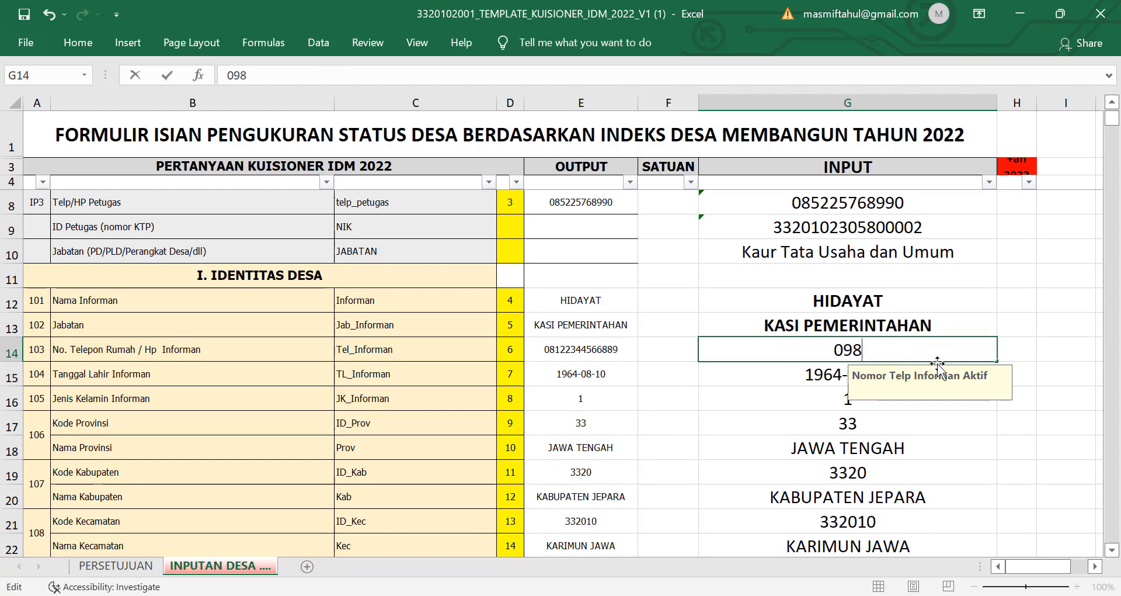
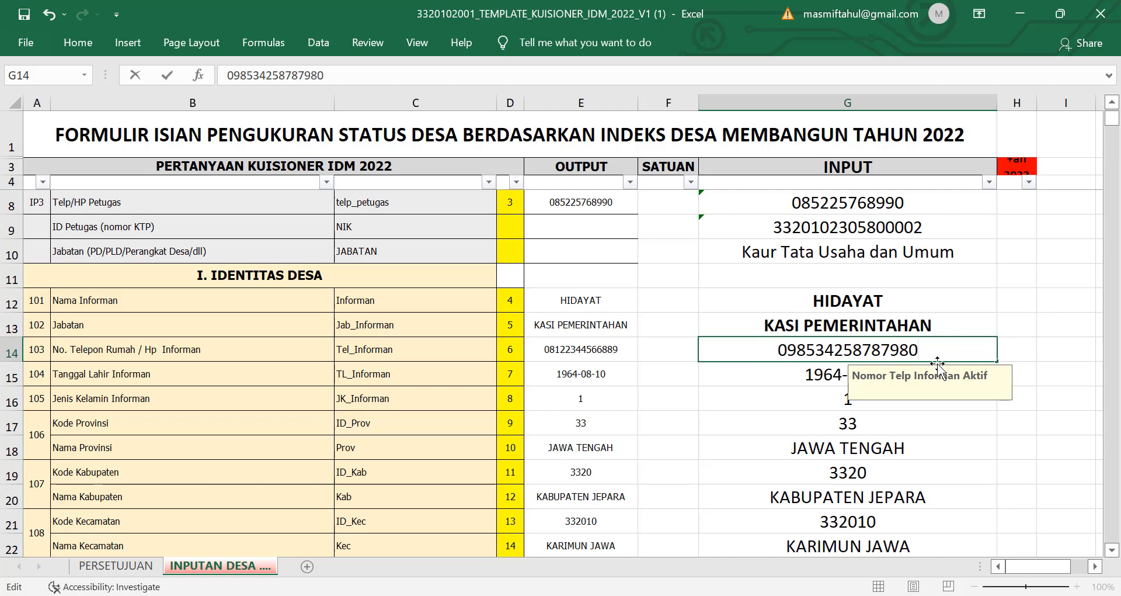
{"action": "left_click", "coordinate": [934, 422]}
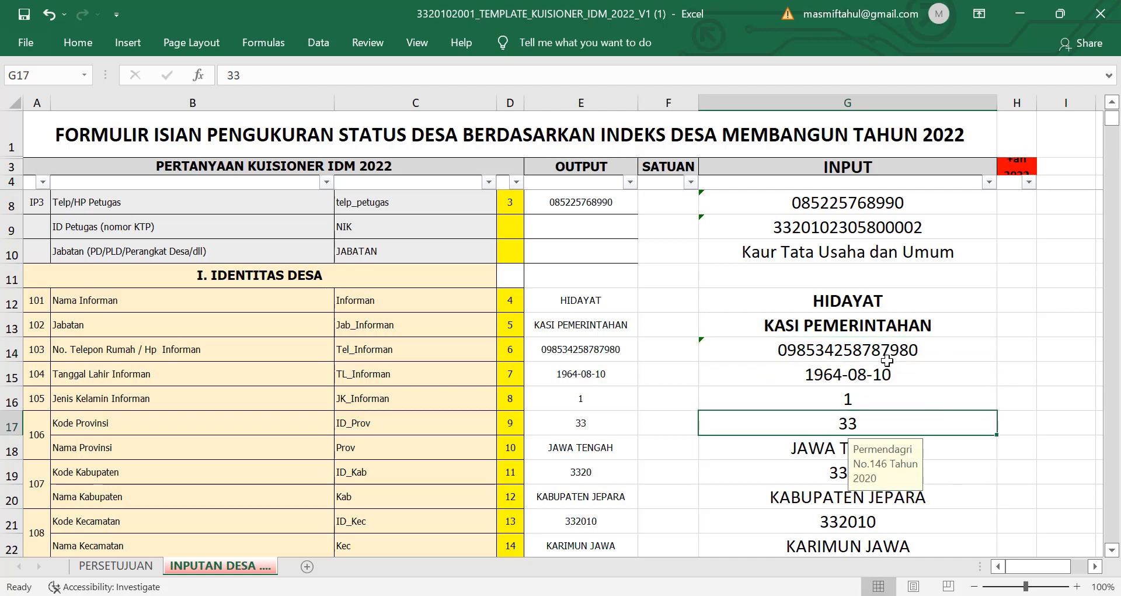
{"action": "left_click", "coordinate": [891, 374]}
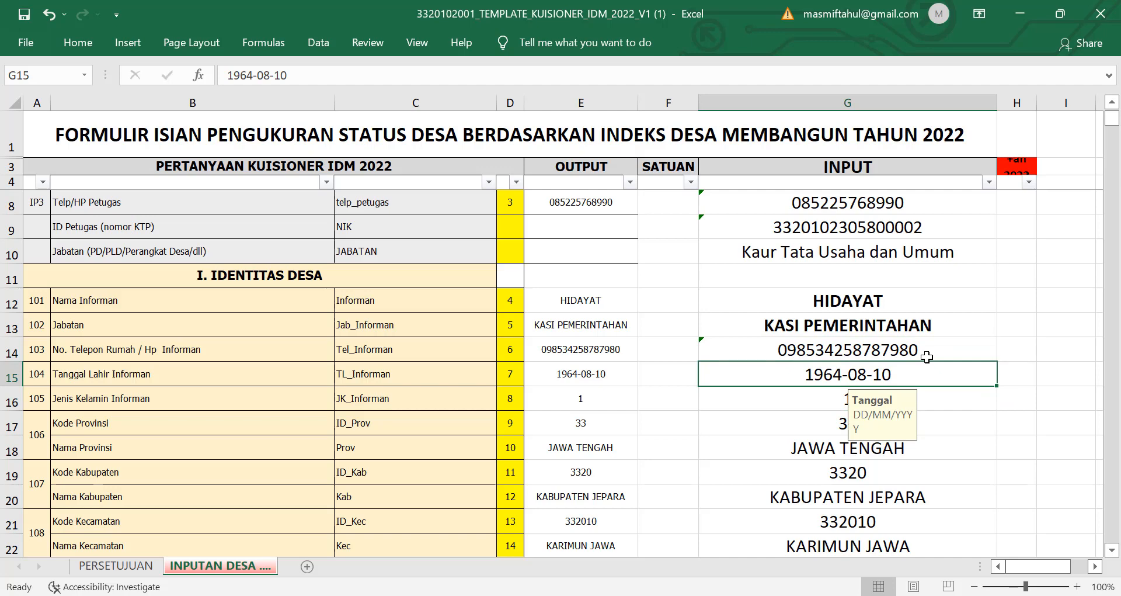
{"action": "type", "text": "02/"}
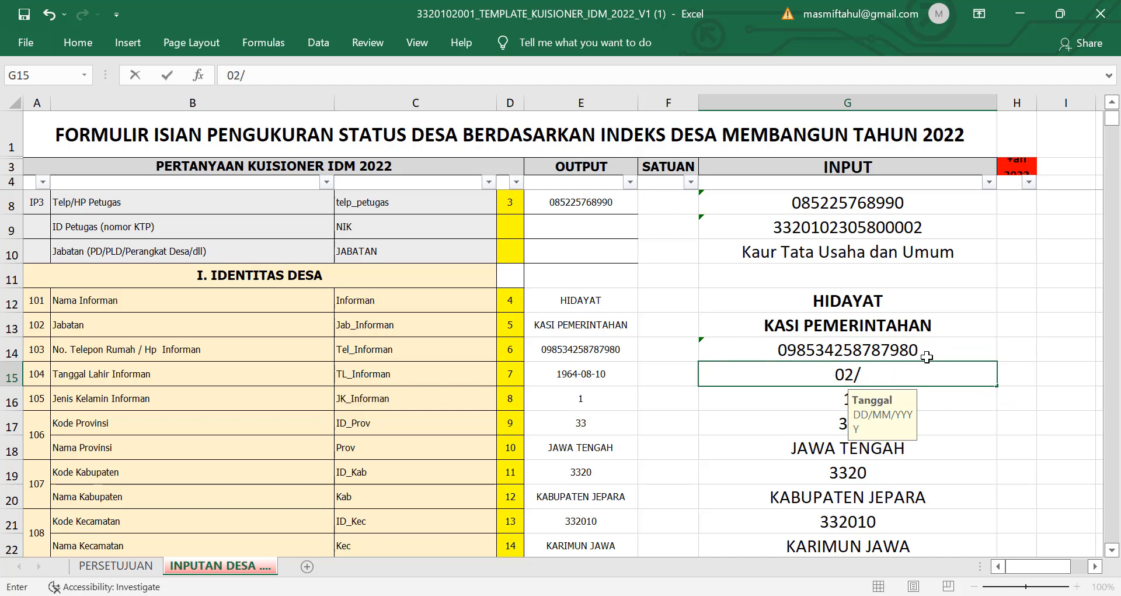
{"action": "type", "text": "05/"}
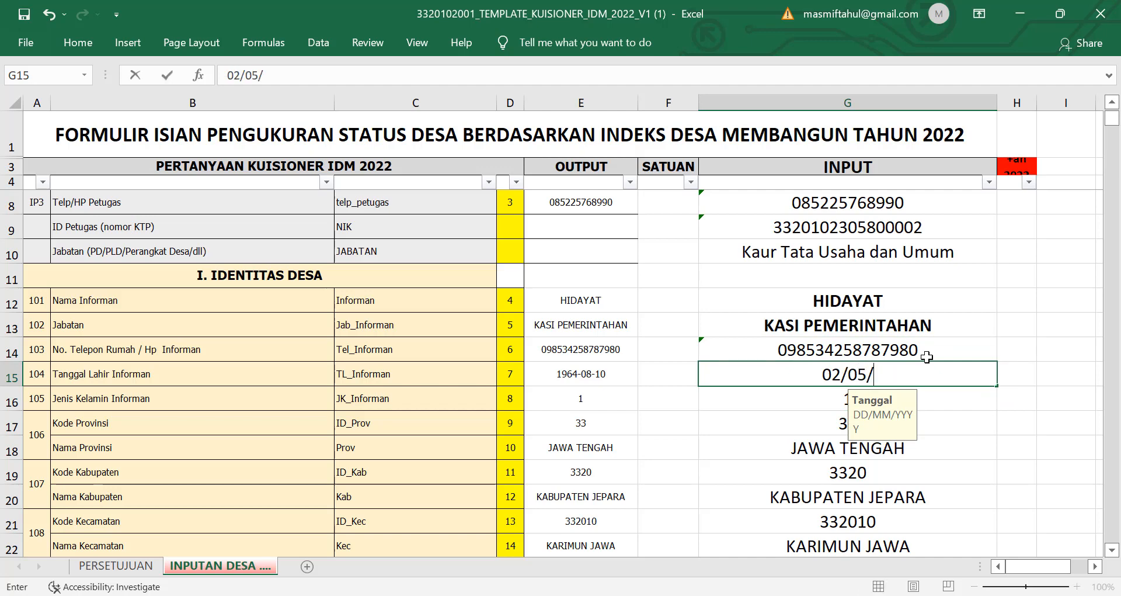
{"action": "type", "text": "1975"}
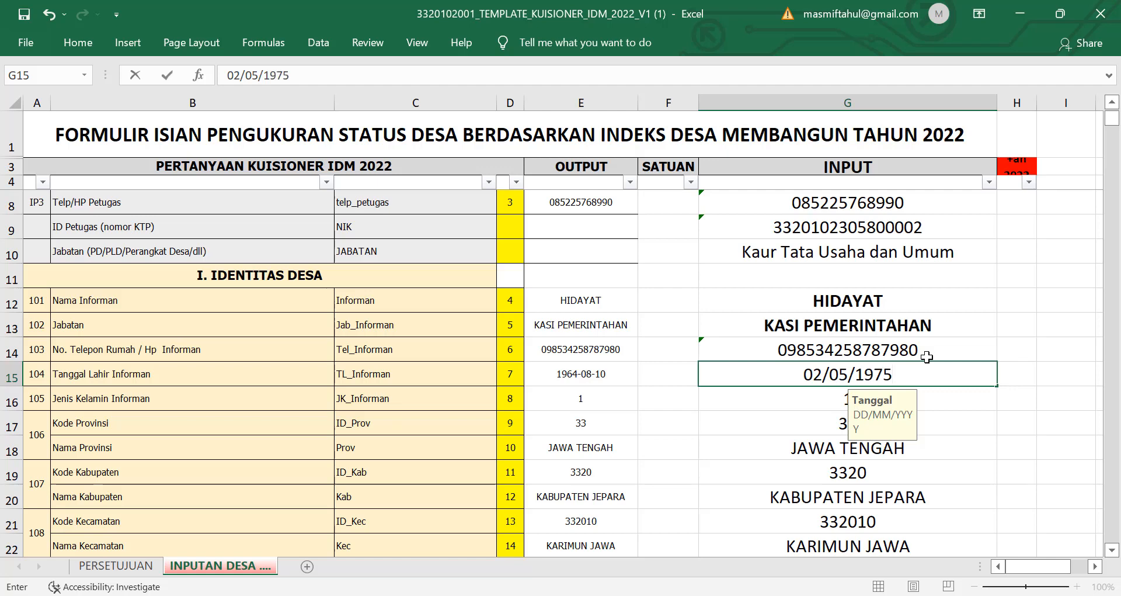
{"action": "left_click", "coordinate": [946, 439]}
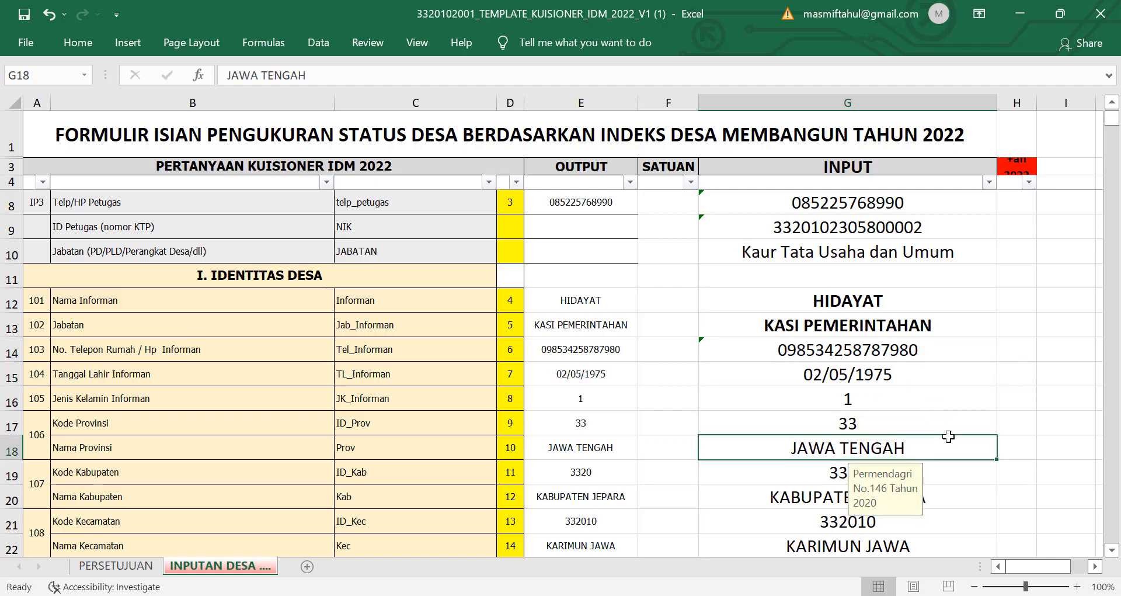
Step: Keep the informant's gender code in G16 as 1 (Laki-laki)
{"action": "left_click", "coordinate": [896, 402]}
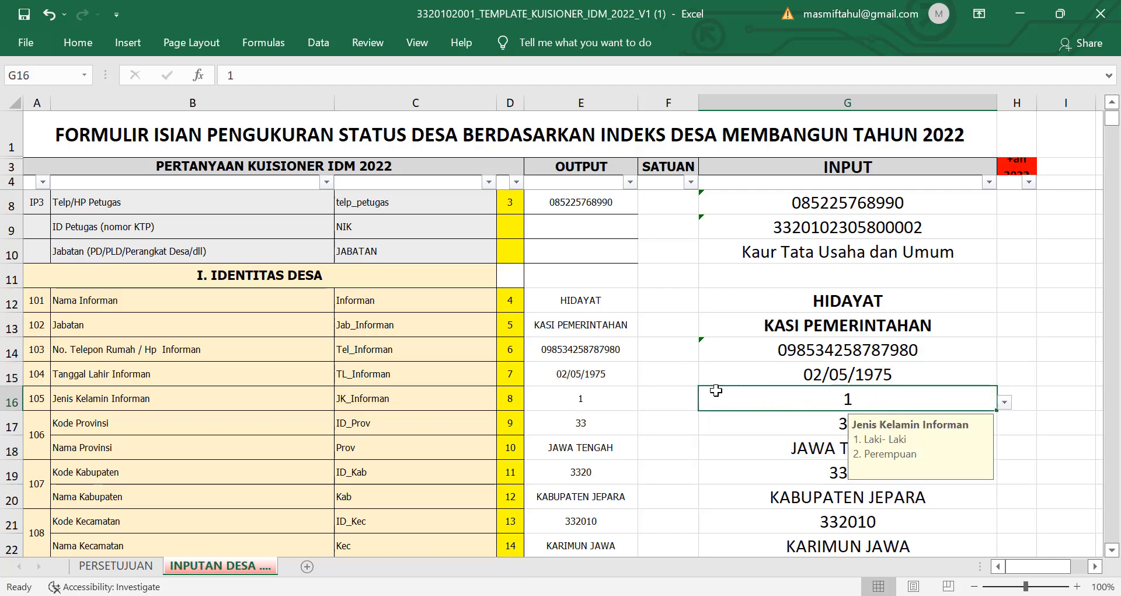
{"action": "scroll", "coordinate": [893, 438], "scroll_direction": "down", "scroll_amount": 1}
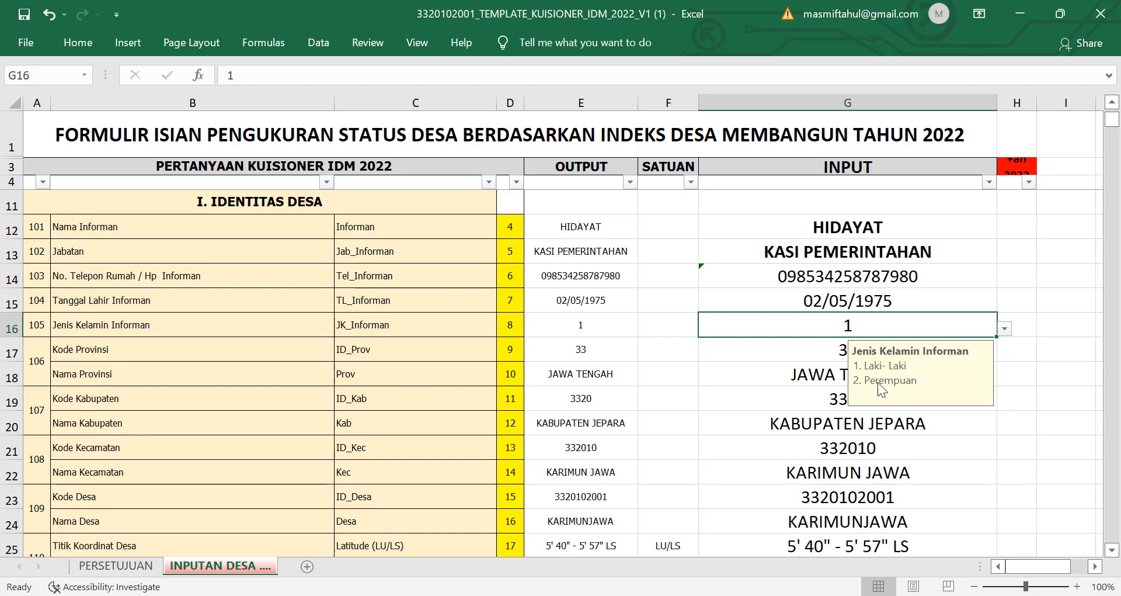
{"action": "left_click", "coordinate": [1024, 354]}
{"action": "left_click", "coordinate": [987, 330]}
{"action": "left_click", "coordinate": [1005, 328]}
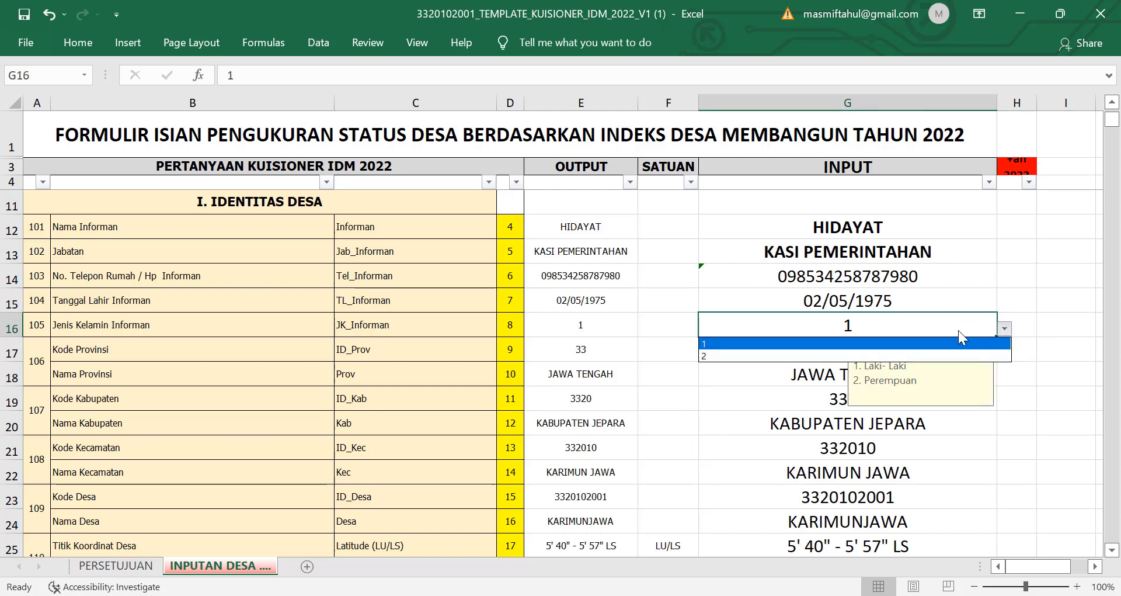
{"action": "left_click", "coordinate": [812, 346]}
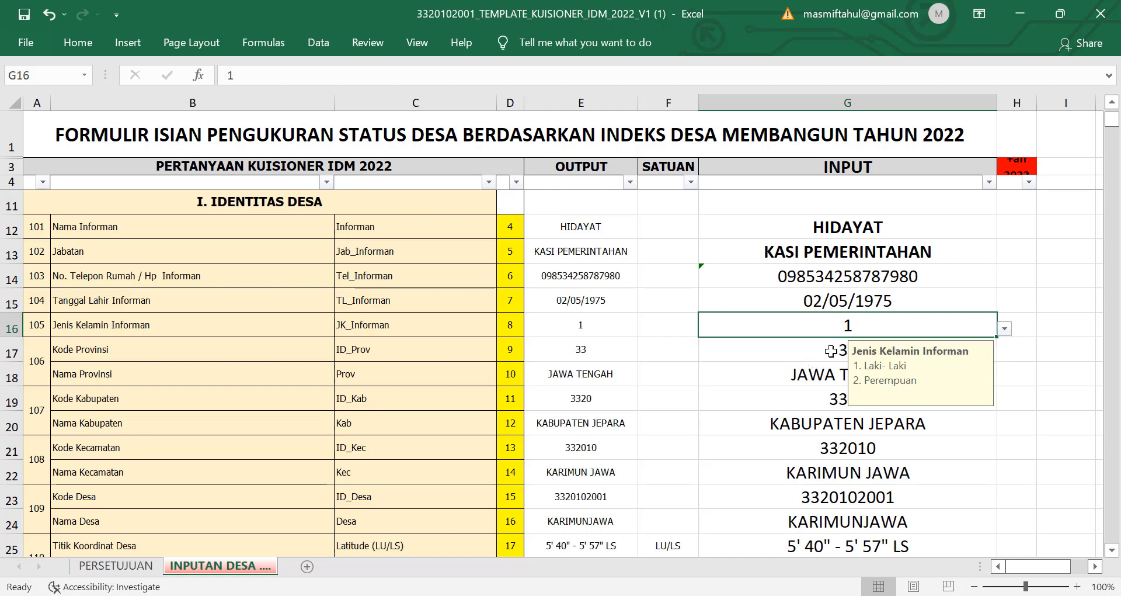
{"action": "left_click", "coordinate": [801, 347]}
{"action": "scroll", "coordinate": [946, 386], "scroll_direction": "down", "scroll_amount": 1}
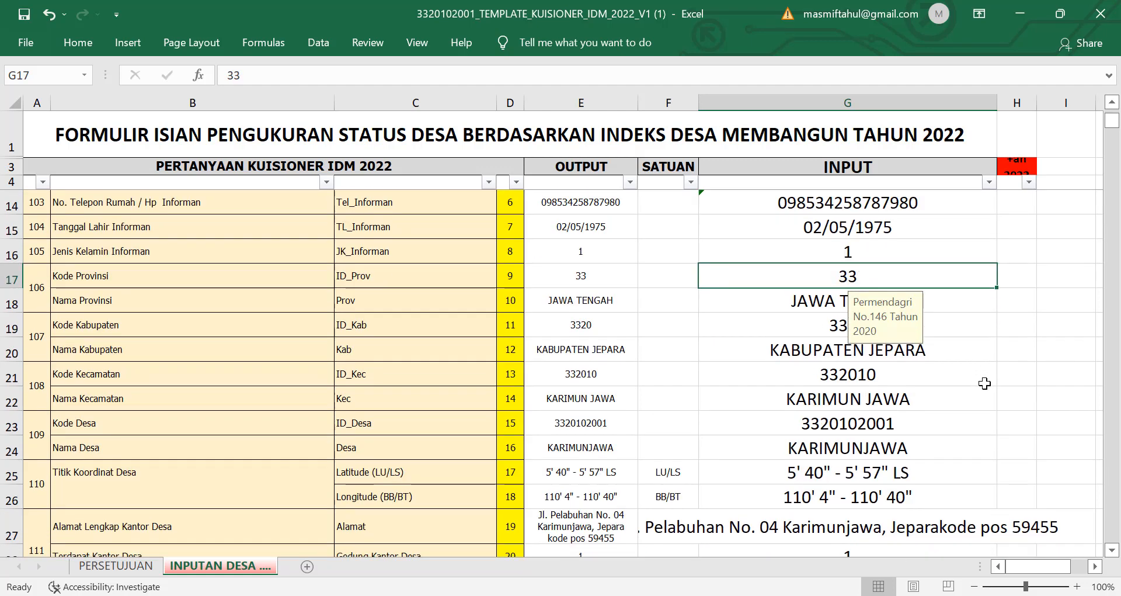
{"action": "left_click", "coordinate": [953, 300]}
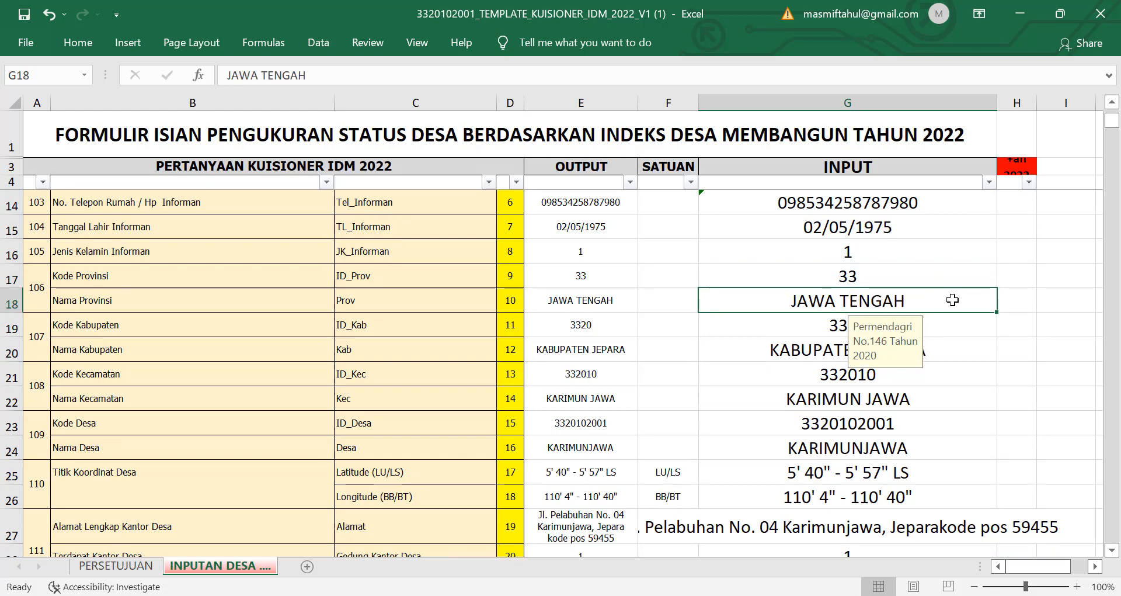
{"action": "left_click", "coordinate": [959, 326]}
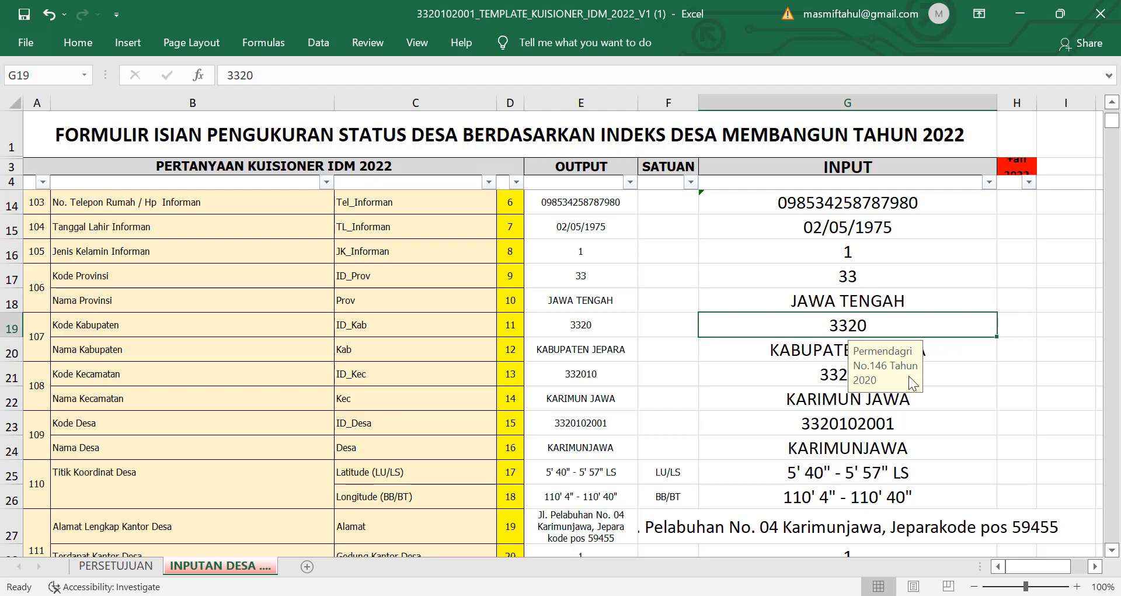
{"action": "left_click", "coordinate": [972, 381]}
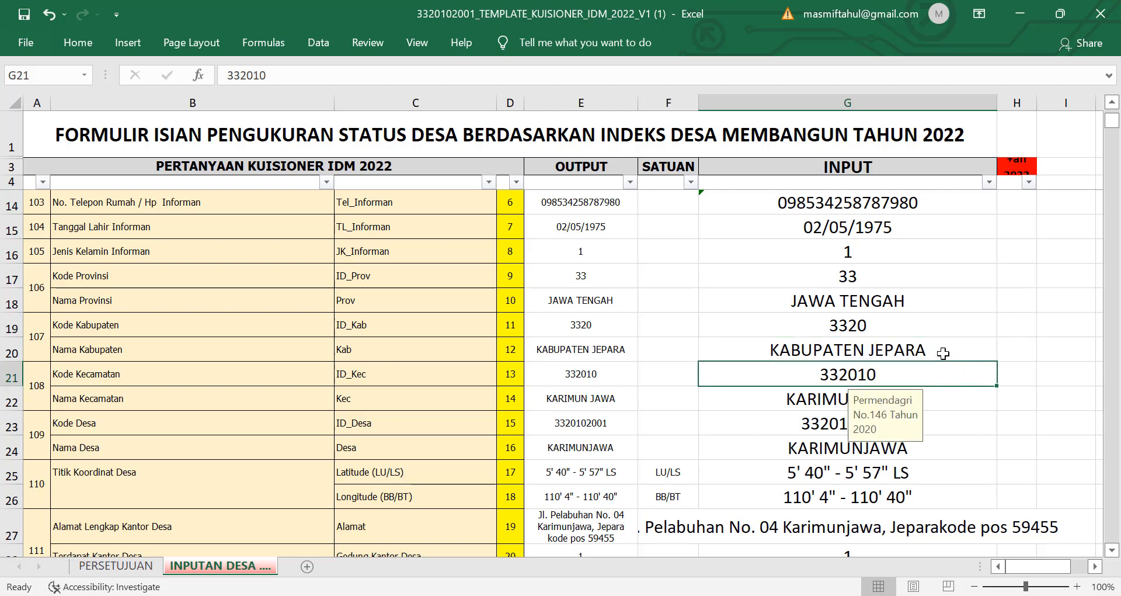
{"action": "left_click", "coordinate": [939, 349]}
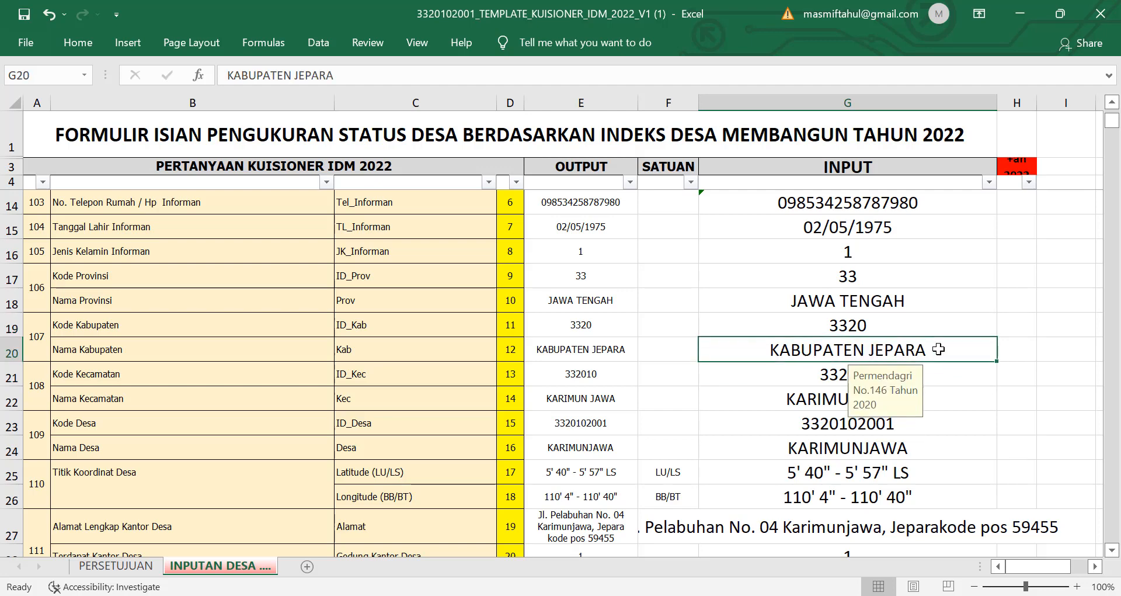
{"action": "scroll", "coordinate": [939, 349], "scroll_direction": "down", "scroll_amount": 1}
{"action": "left_click", "coordinate": [961, 308]}
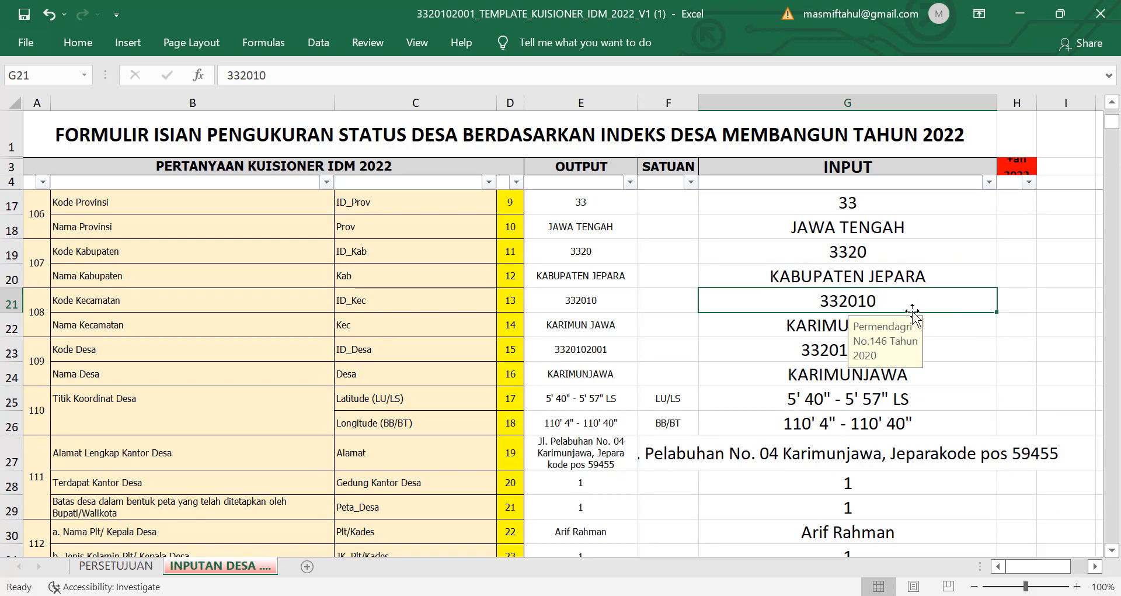
{"action": "left_click", "coordinate": [818, 319]}
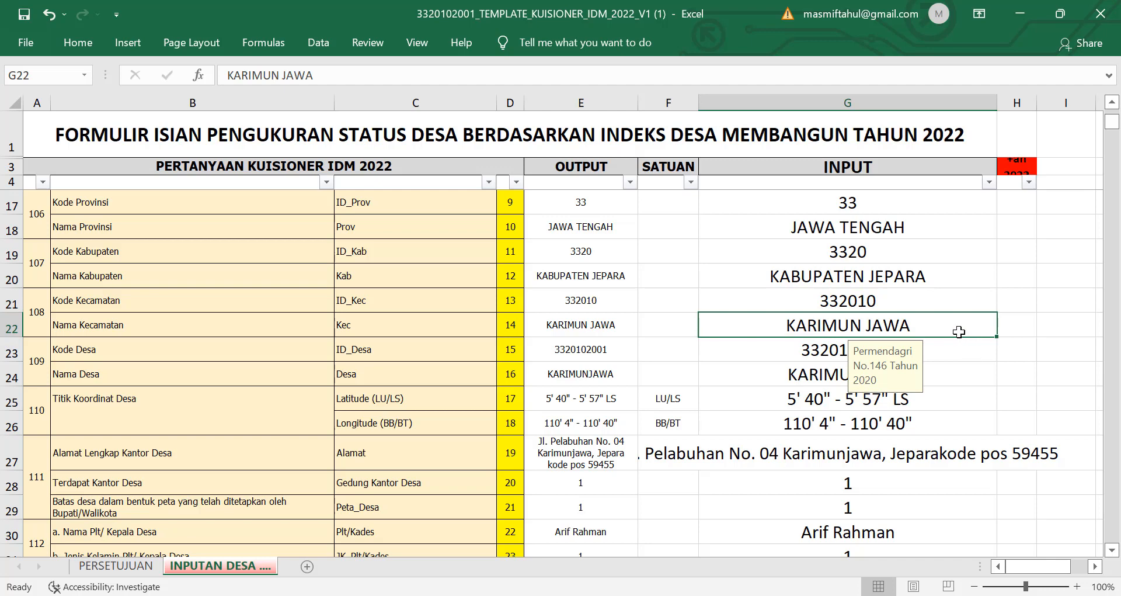
{"action": "scroll", "coordinate": [958, 327], "scroll_direction": "down", "scroll_amount": 1}
{"action": "left_click", "coordinate": [947, 279]}
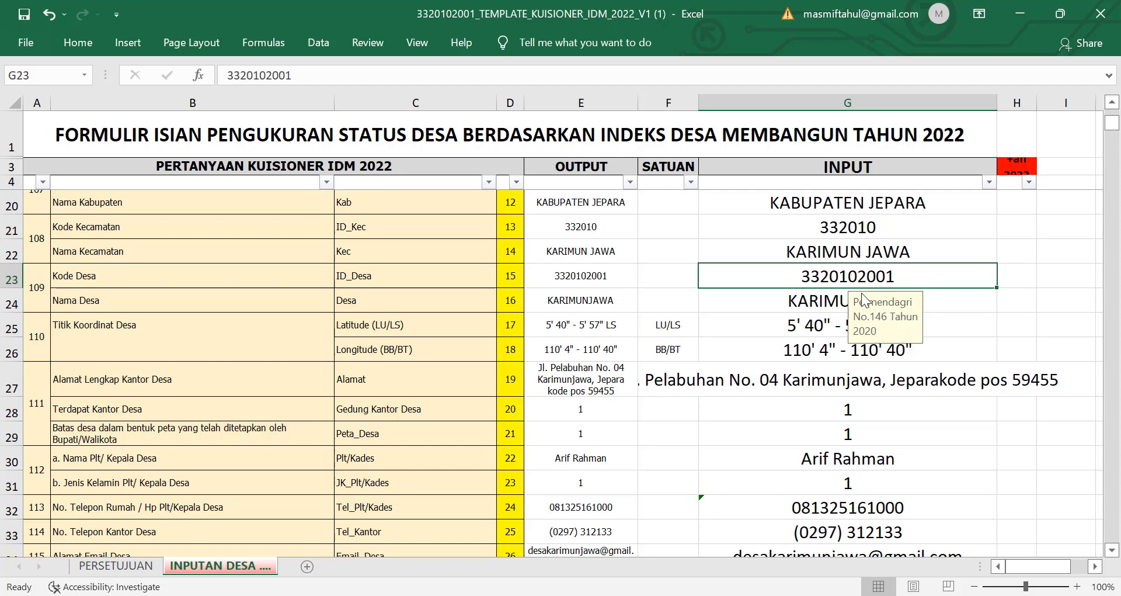
{"action": "left_click", "coordinate": [946, 305]}
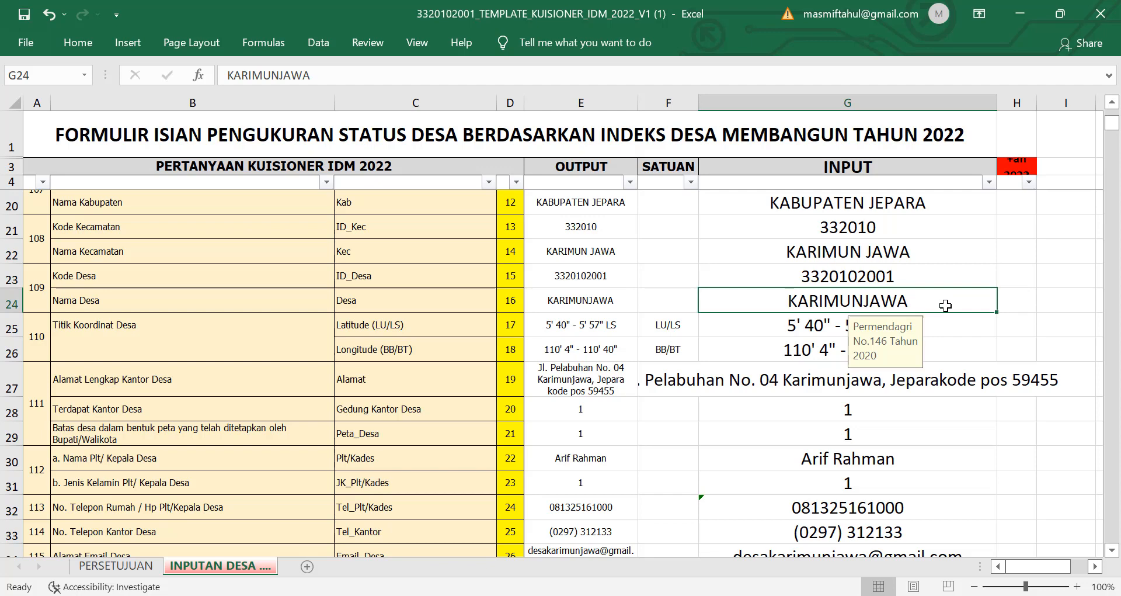
{"action": "scroll", "coordinate": [946, 305], "scroll_direction": "down", "scroll_amount": 1}
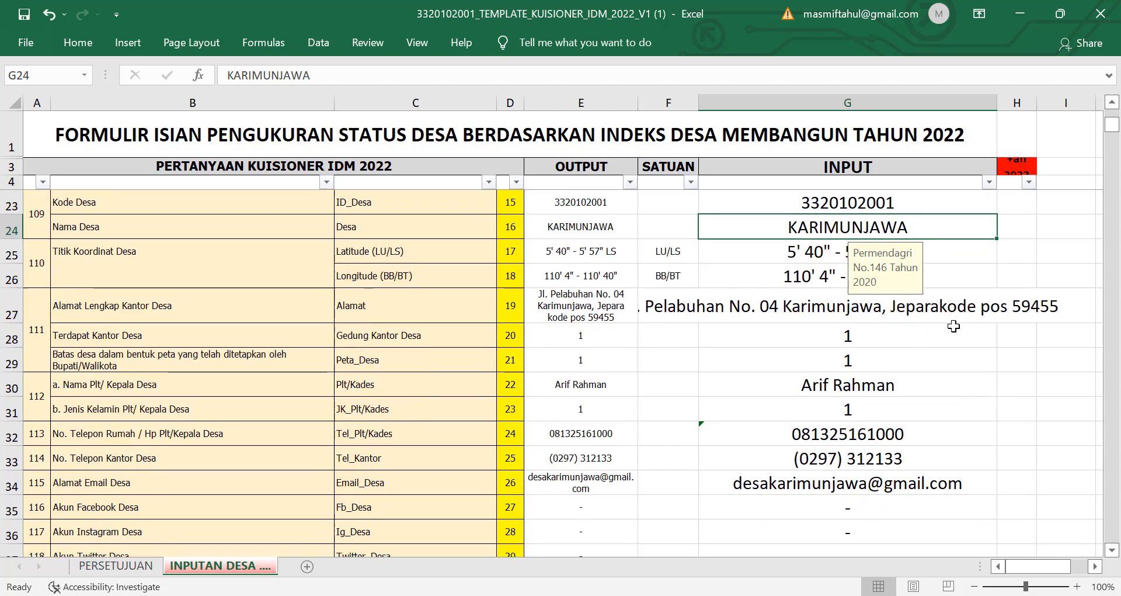
{"action": "left_click", "coordinate": [949, 257]}
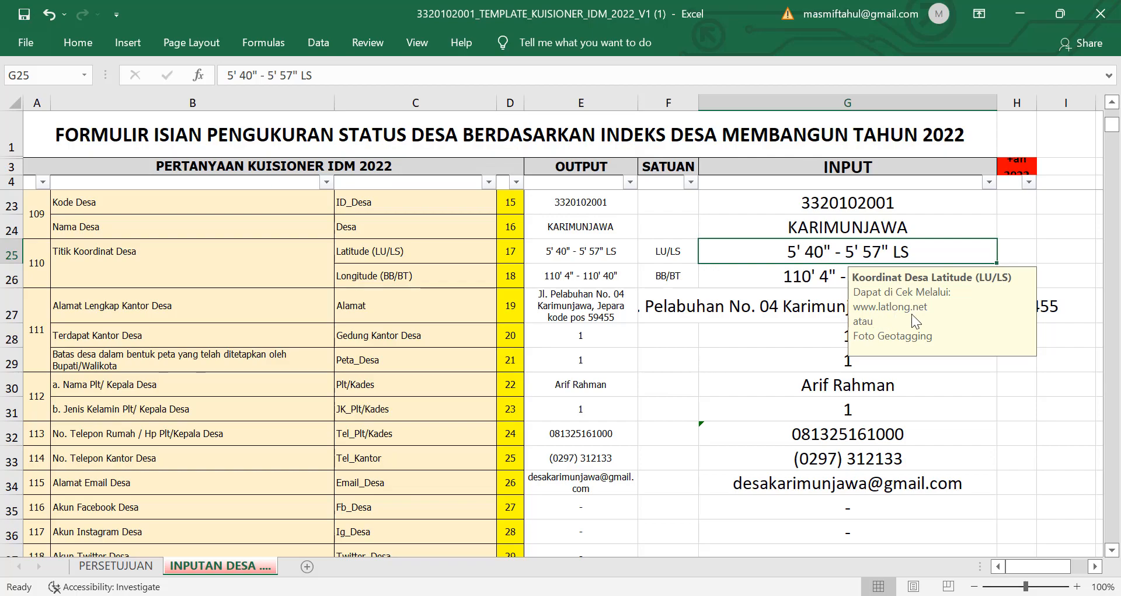
Step: Open a new Chrome tab and start typing the latlong search
{"action": "left_click", "coordinate": [631, 595]}
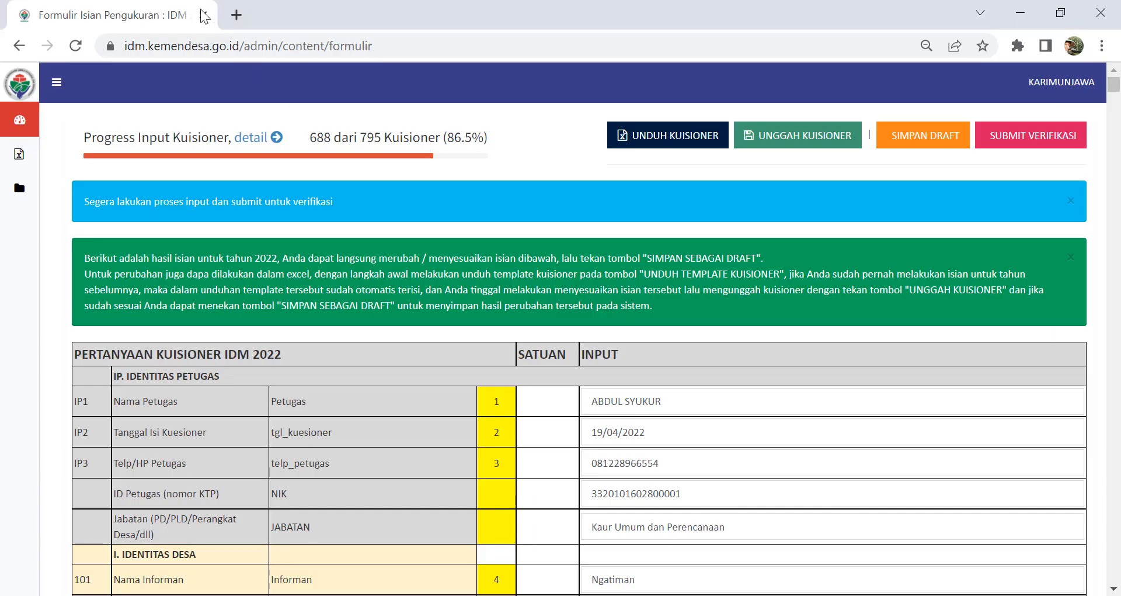
{"action": "left_click", "coordinate": [237, 14]}
{"action": "type", "text": "langlo"}
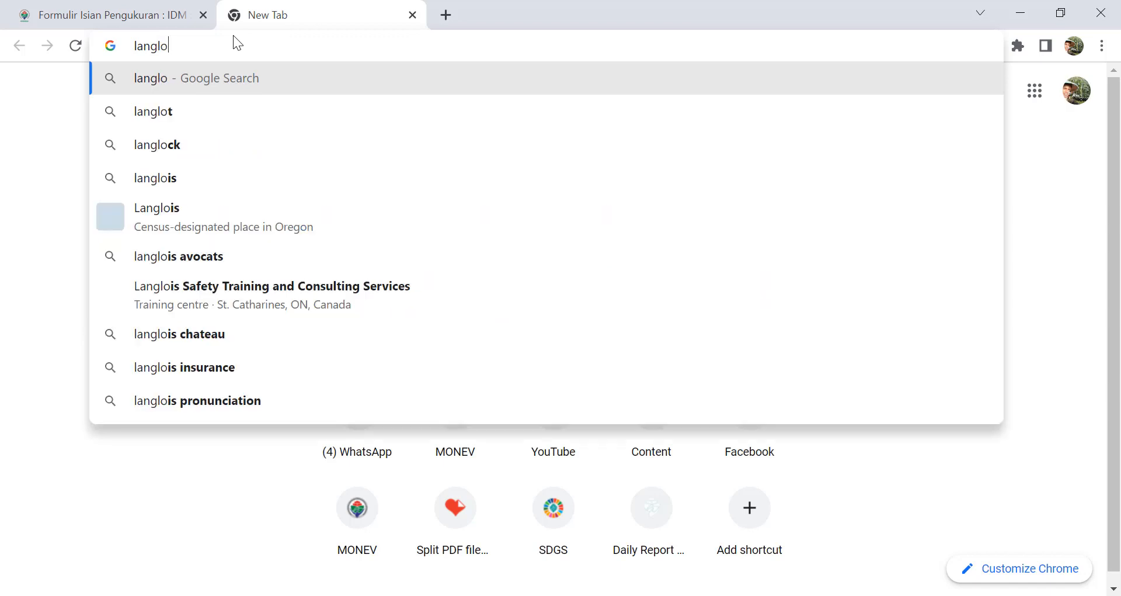
{"action": "key", "text": "BackSpace"}
{"action": "key", "text": "BackSpace"}
{"action": "key", "text": "BackSpace"}
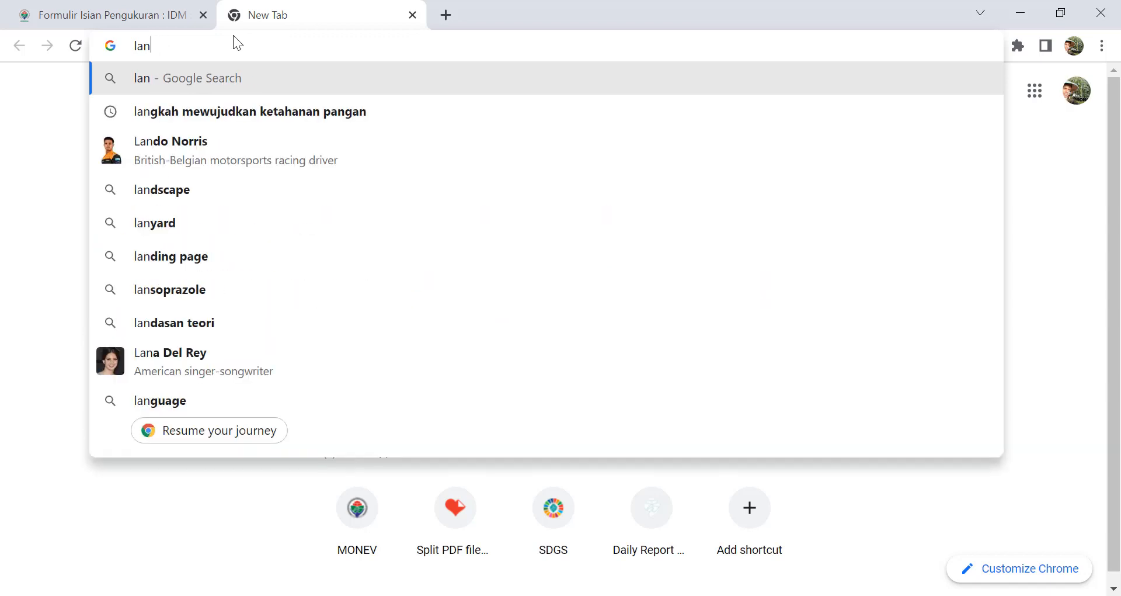
{"action": "key", "text": "BackSpace"}
{"action": "key", "text": "BackSpace"}
{"action": "key", "text": "BackSpace"}
{"action": "type", "text": "ngl"}
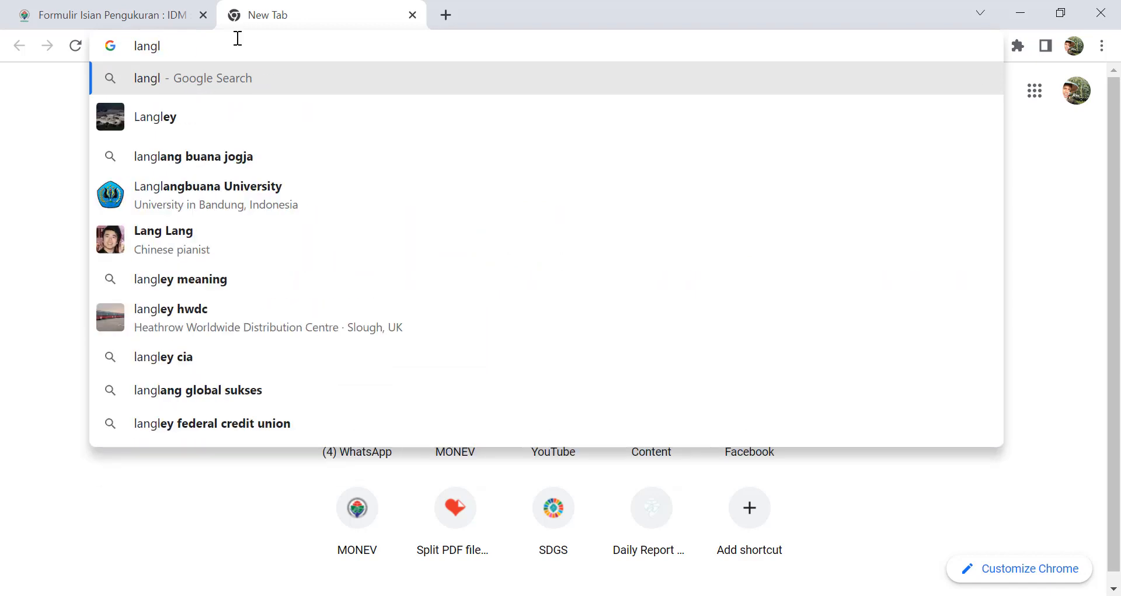
Step: Search Google for 'latlong net' and open the Latitude and Longitude Finder result
{"action": "left_click", "coordinate": [723, 593]}
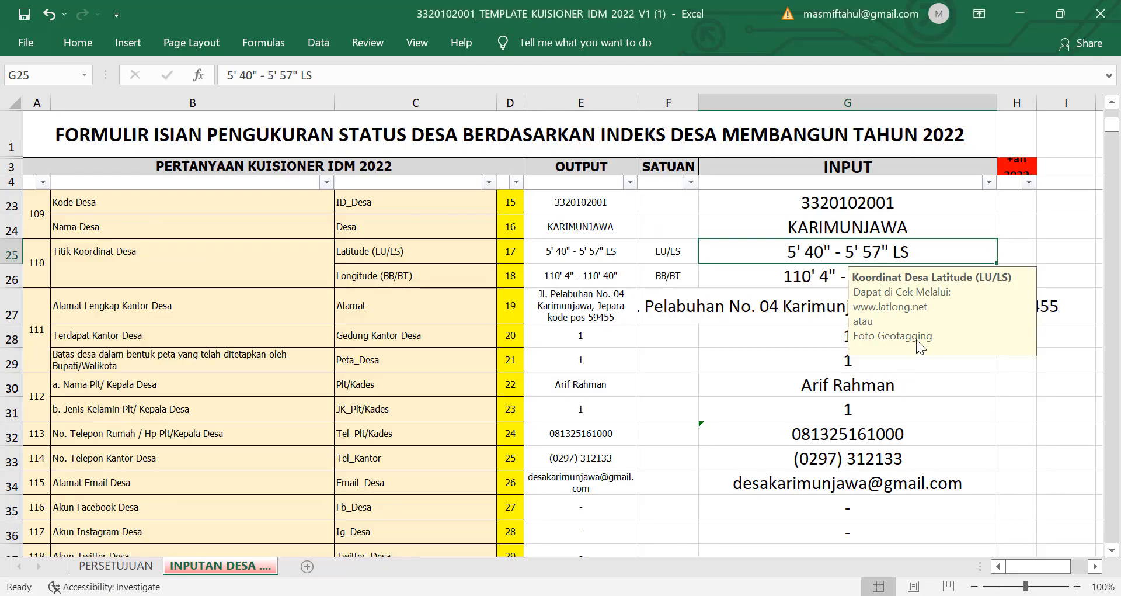
{"action": "key", "text": "alt+Tab"}
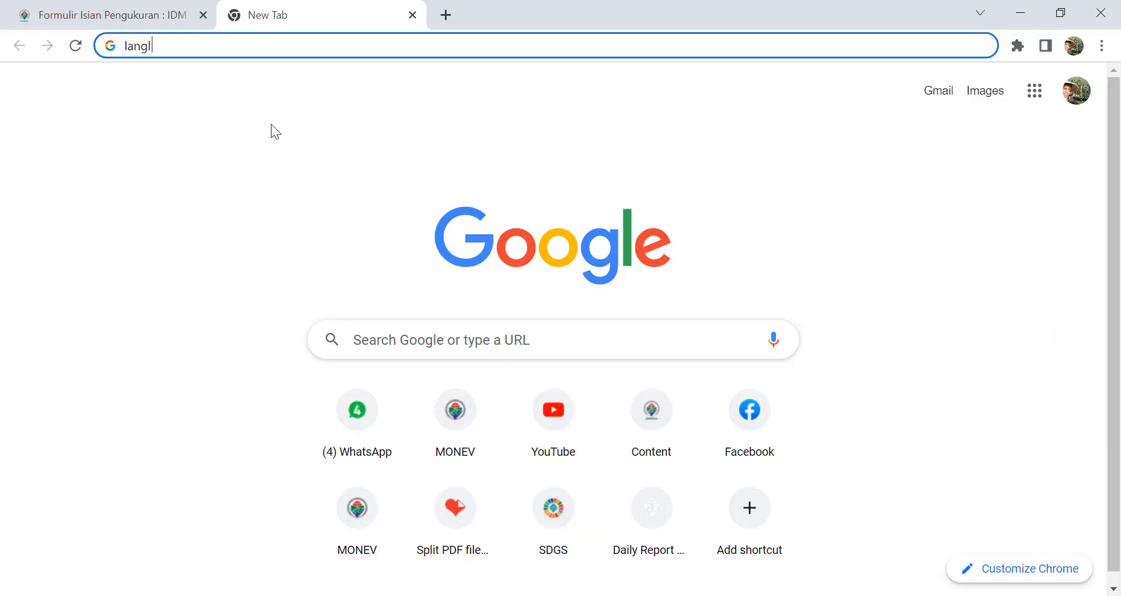
{"action": "key", "text": "BackSpace"}
{"action": "key", "text": "BackSpace"}
{"action": "key", "text": "BackSpace"}
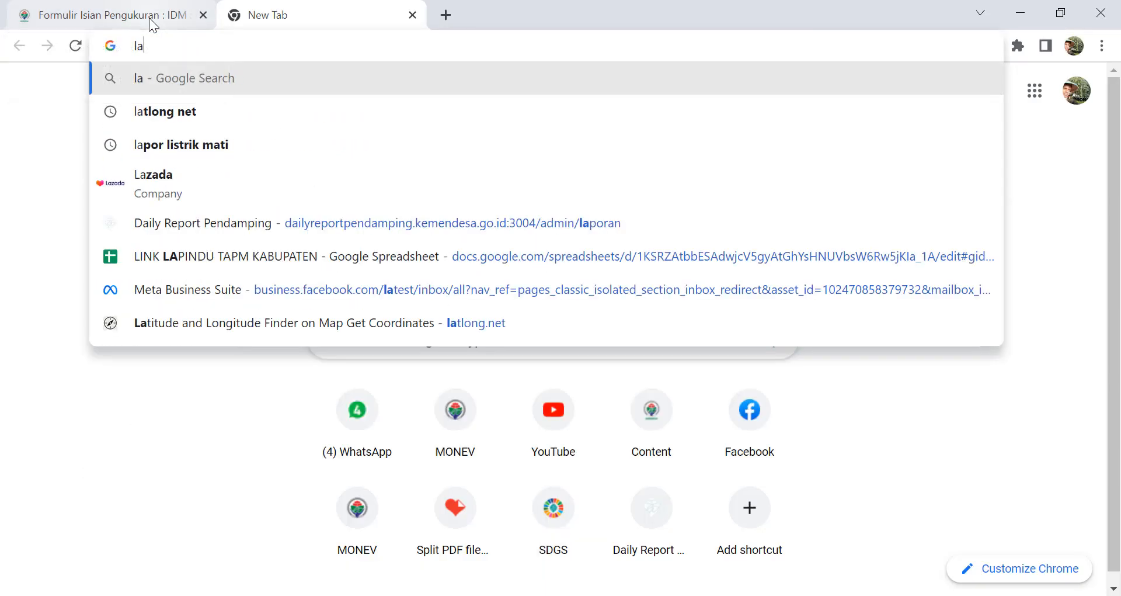
{"action": "type", "text": "tlong net"}
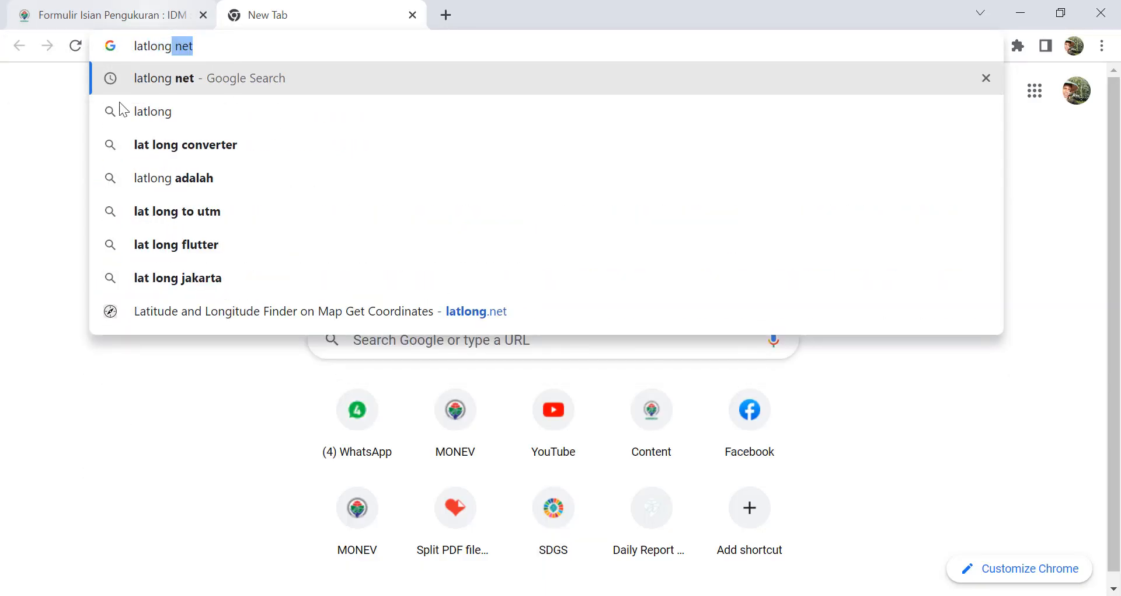
{"action": "left_click", "coordinate": [159, 79]}
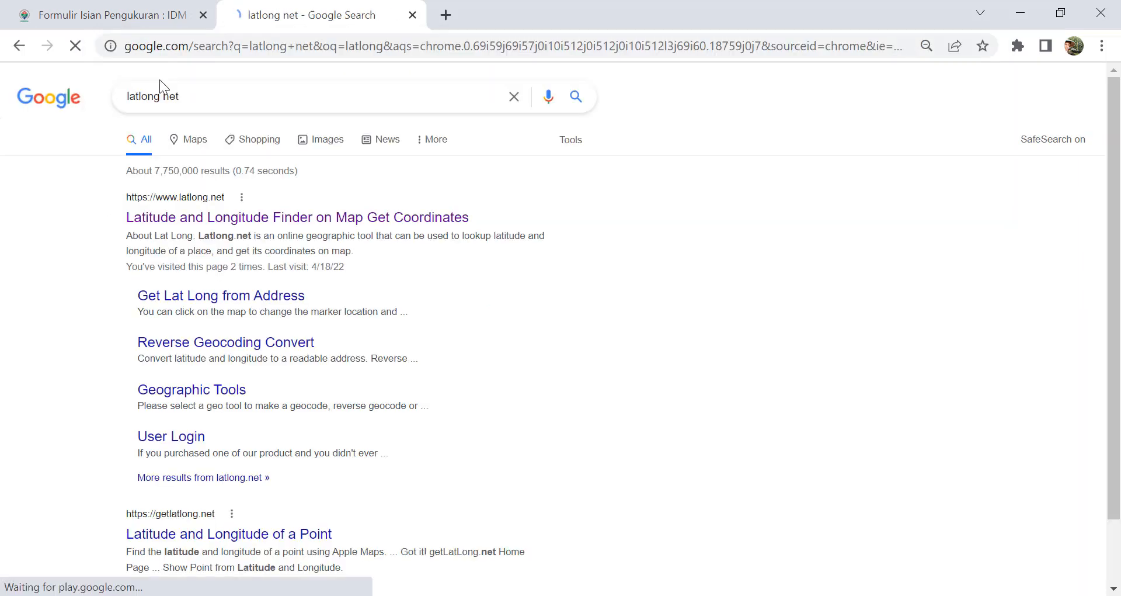
{"action": "left_click", "coordinate": [223, 221]}
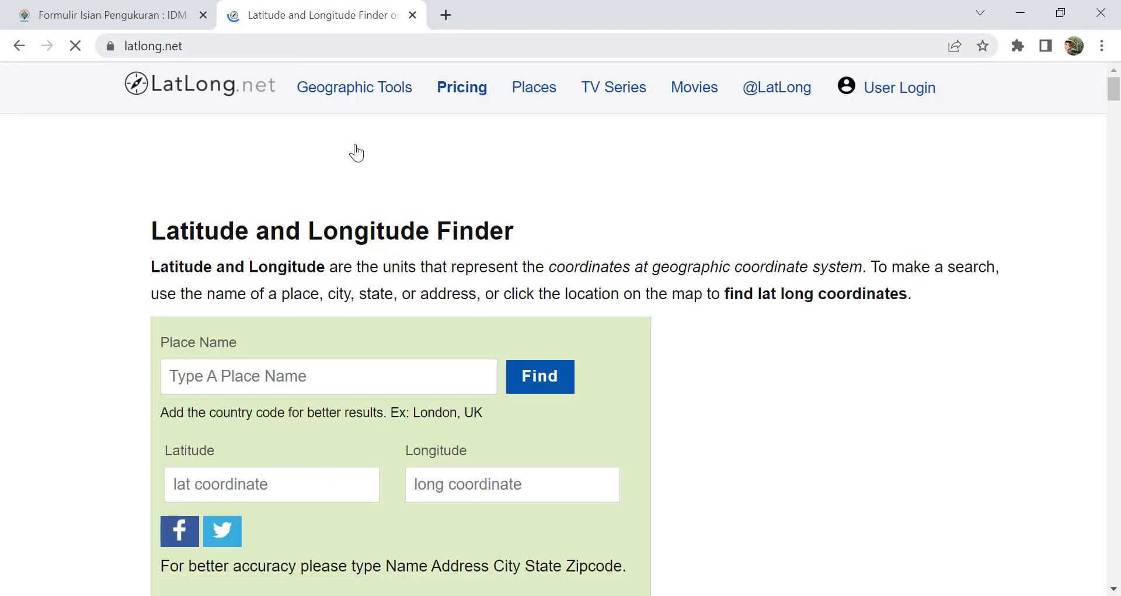
Step: Pan the LatLong.net map over to Indonesia and drop a marker on Java
{"action": "scroll", "coordinate": [501, 353], "scroll_direction": "down", "scroll_amount": 8}
{"action": "scroll", "coordinate": [496, 356], "scroll_direction": "down", "scroll_amount": 1}
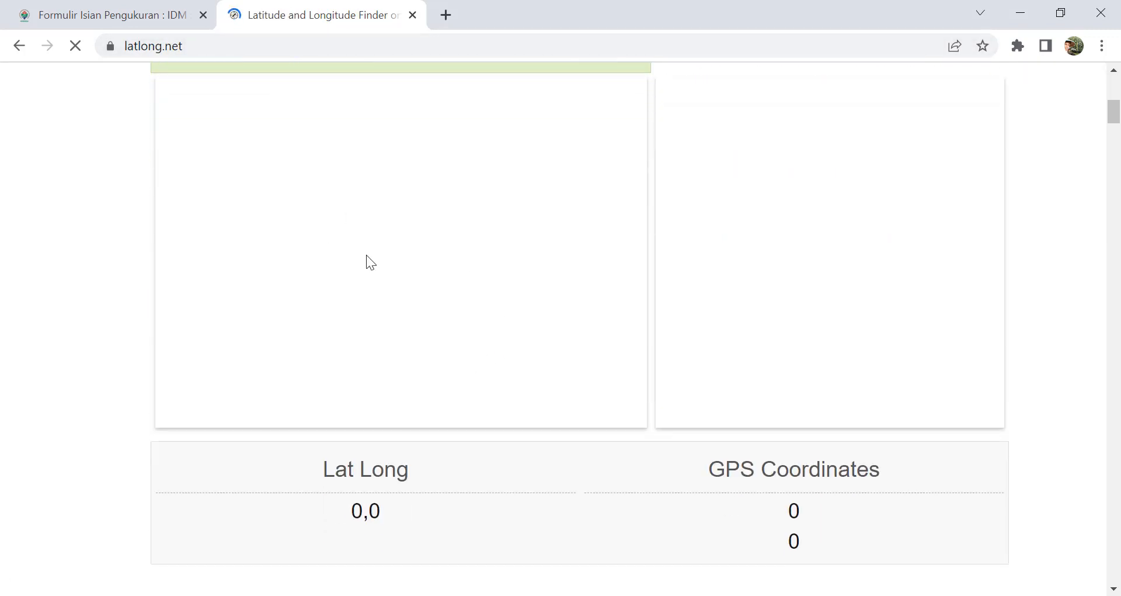
{"action": "mouse_move", "coordinate": [472, 253]}
{"action": "left_mouse_down"}
{"action": "mouse_move", "coordinate": [384, 254]}
{"action": "mouse_move", "coordinate": [273, 282]}
{"action": "left_mouse_up"}
{"action": "left_click", "coordinate": [488, 296]}
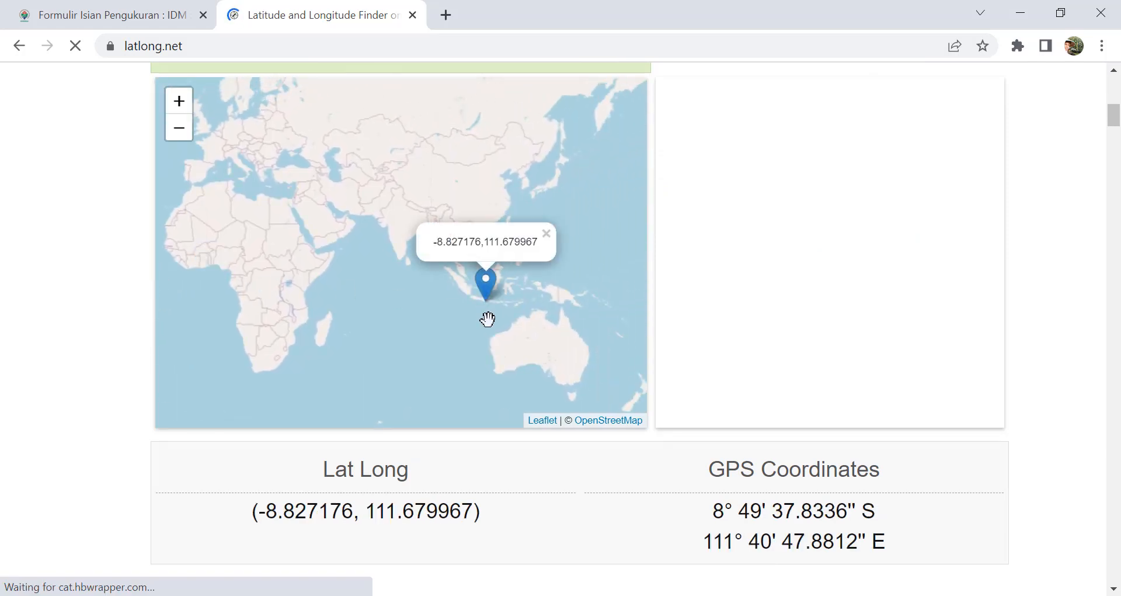
Step: Zoom to Karimunjawa, pin coordinates -5.850122, 110.447969, and return to Excel
{"action": "scroll", "coordinate": [488, 318], "scroll_direction": "up", "scroll_amount": 4}
{"action": "left_click_drag", "start_coordinate": [444, 209], "coordinate": [453, 282]}
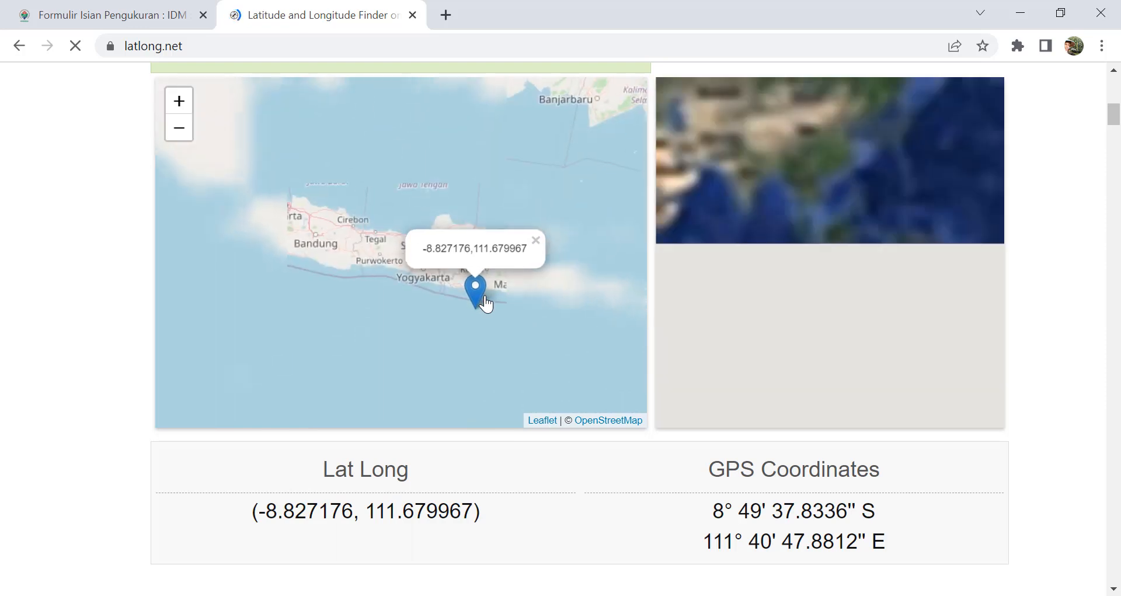
{"action": "scroll", "coordinate": [443, 234], "scroll_direction": "up", "scroll_amount": 4}
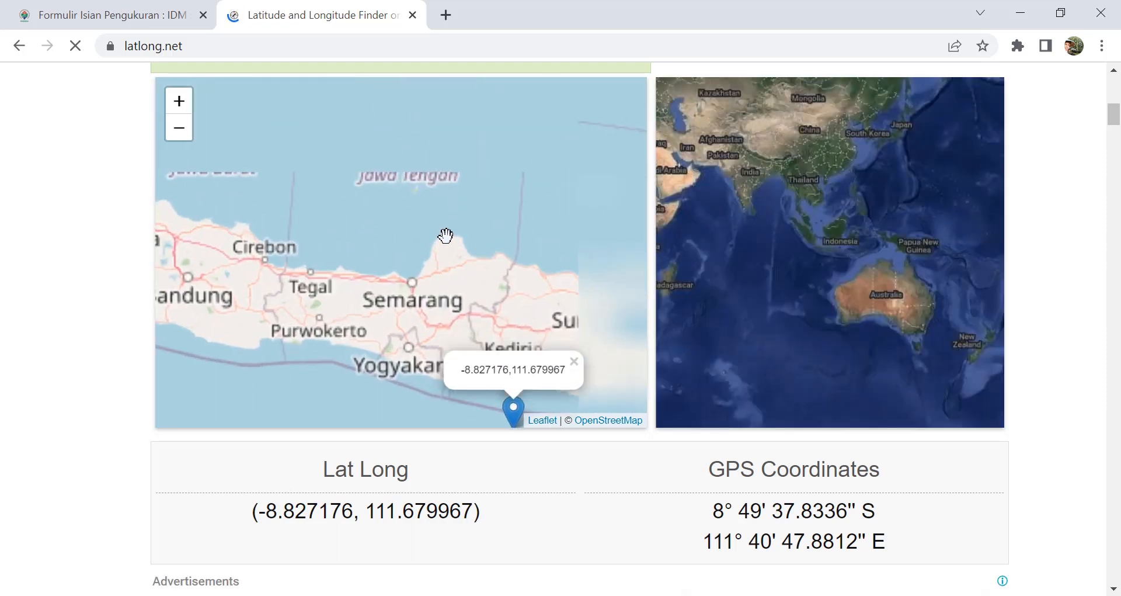
{"action": "scroll", "coordinate": [450, 263], "scroll_direction": "up", "scroll_amount": 5}
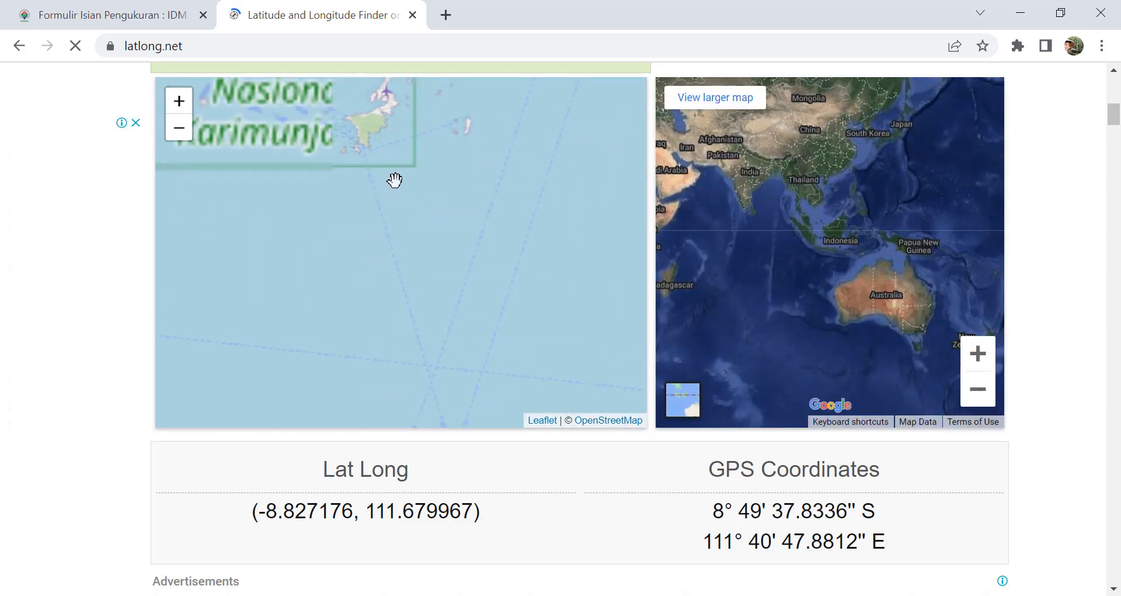
{"action": "scroll", "coordinate": [422, 250], "scroll_direction": "up", "scroll_amount": 3}
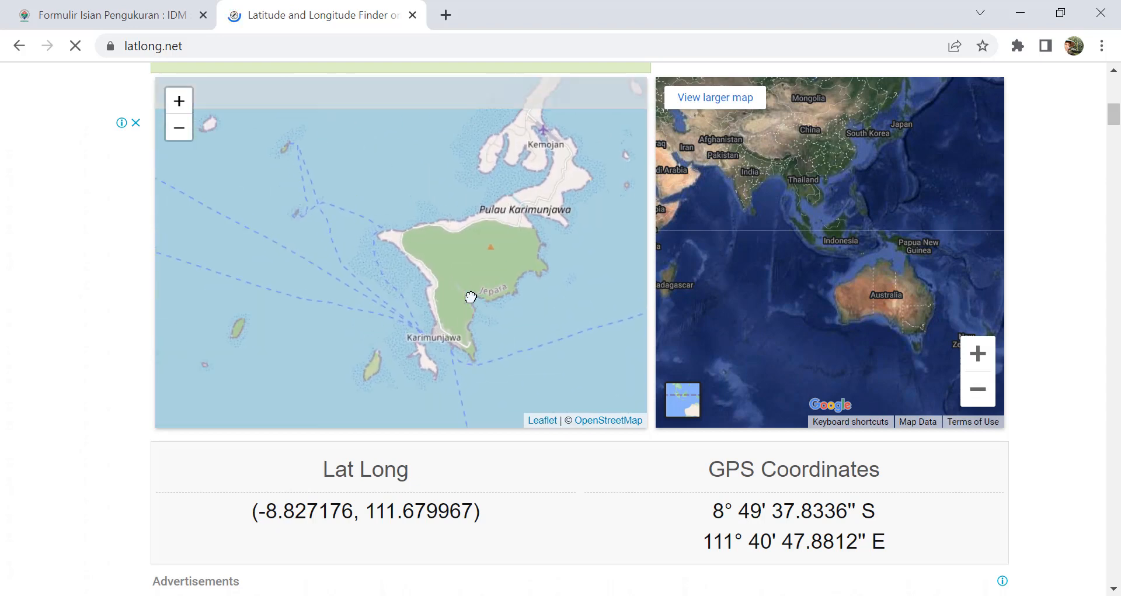
{"action": "left_click_drag", "start_coordinate": [496, 246], "coordinate": [533, 313]}
{"action": "scroll", "coordinate": [490, 283], "scroll_direction": "up", "scroll_amount": 4}
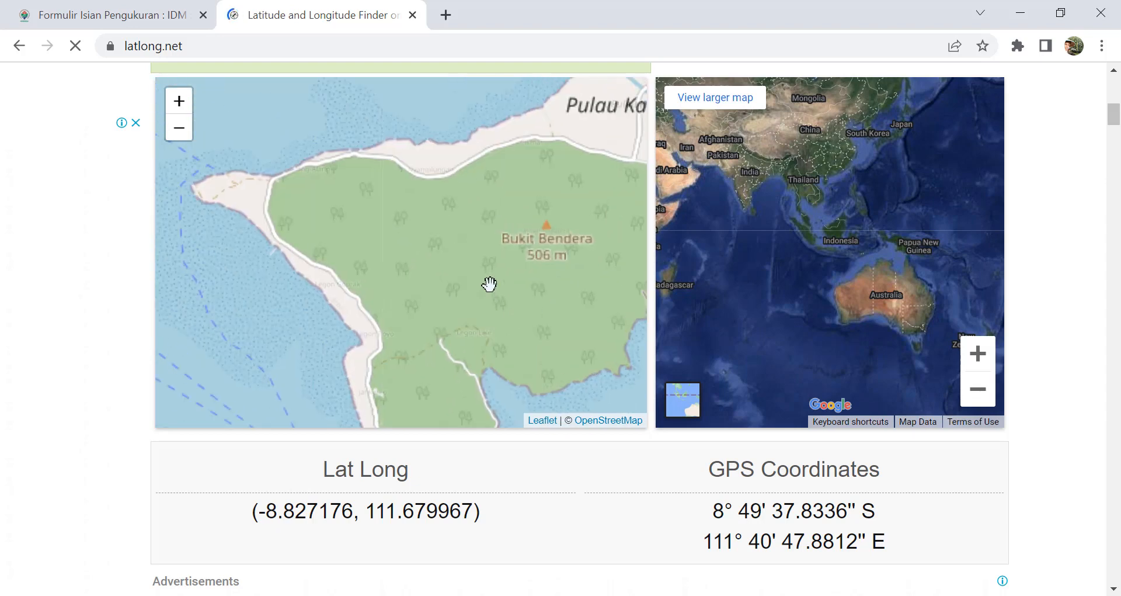
{"action": "left_click", "coordinate": [469, 236]}
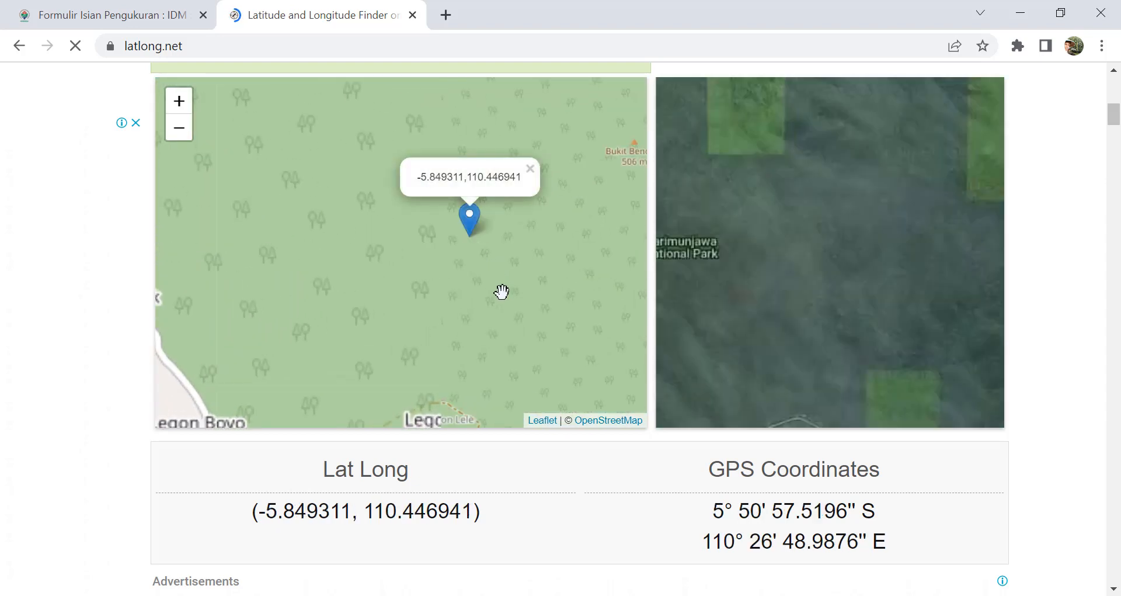
{"action": "left_click", "coordinate": [491, 252]}
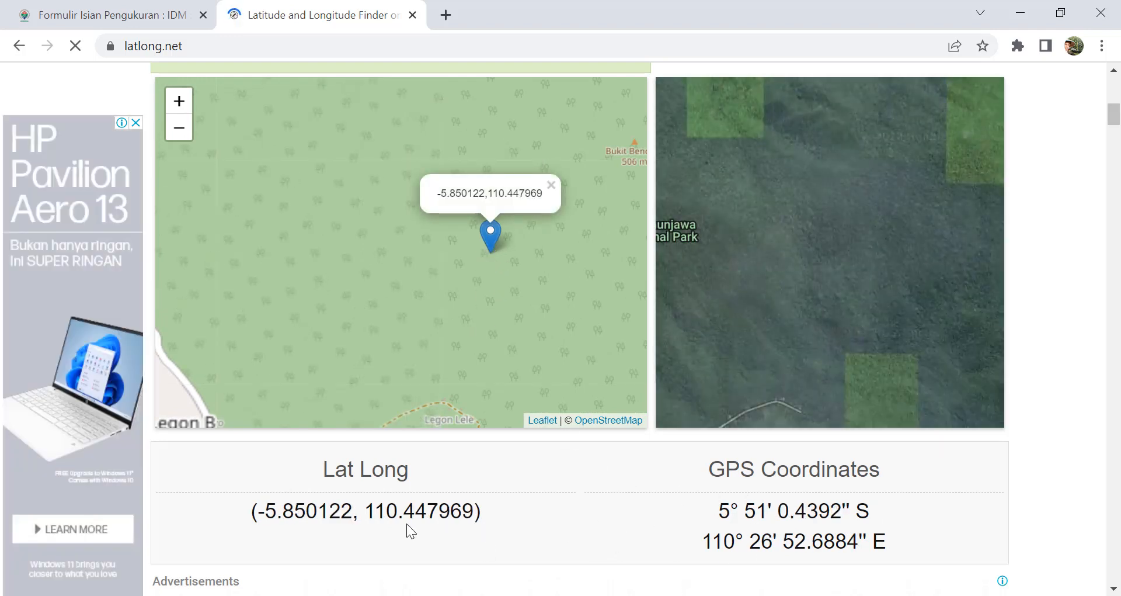
{"action": "key", "text": "alt+Tab"}
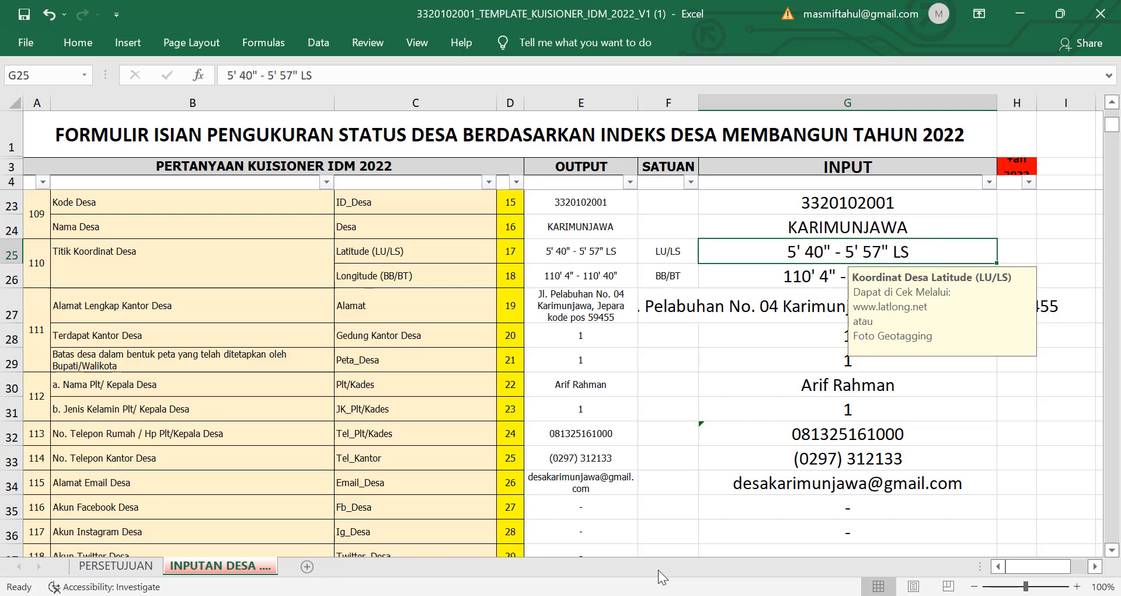
{"action": "left_click", "coordinate": [752, 388]}
{"action": "left_click", "coordinate": [655, 257]}
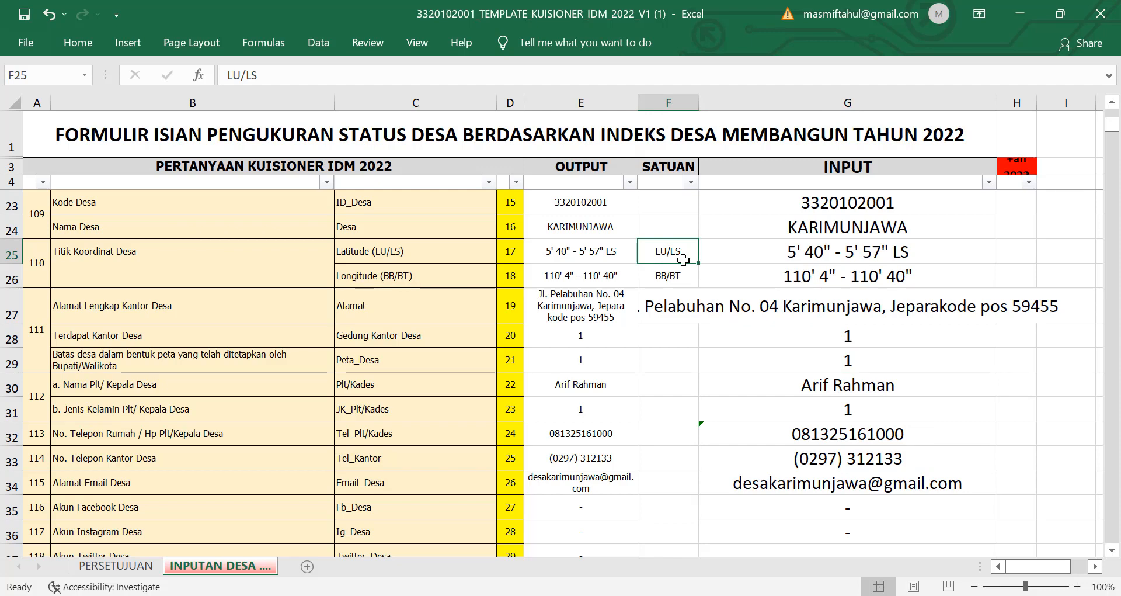
{"action": "left_click", "coordinate": [670, 278]}
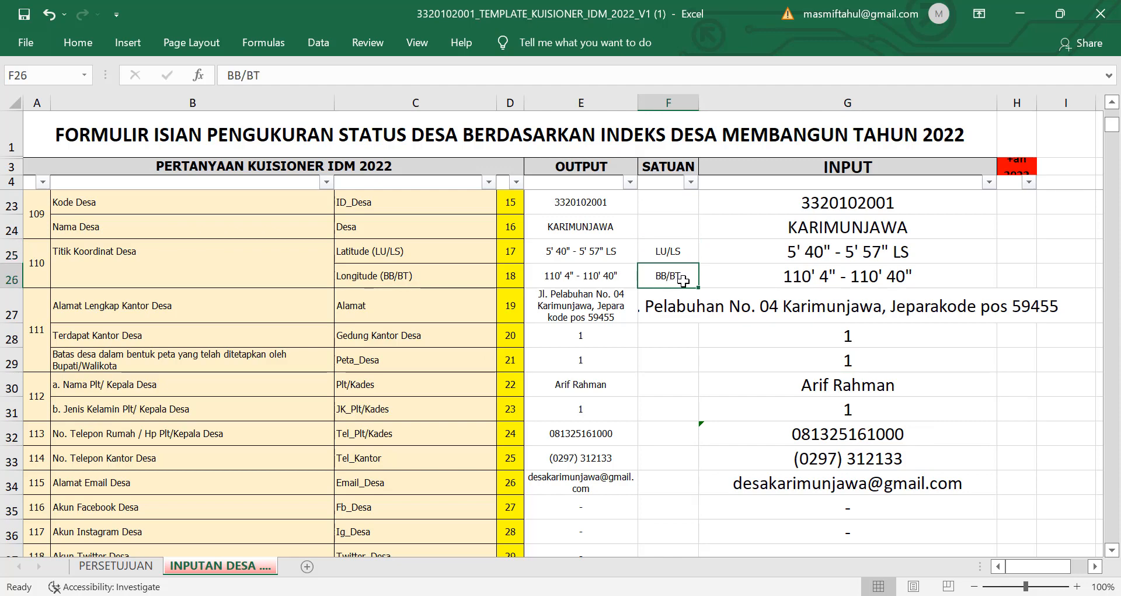
{"action": "left_click", "coordinate": [866, 257]}
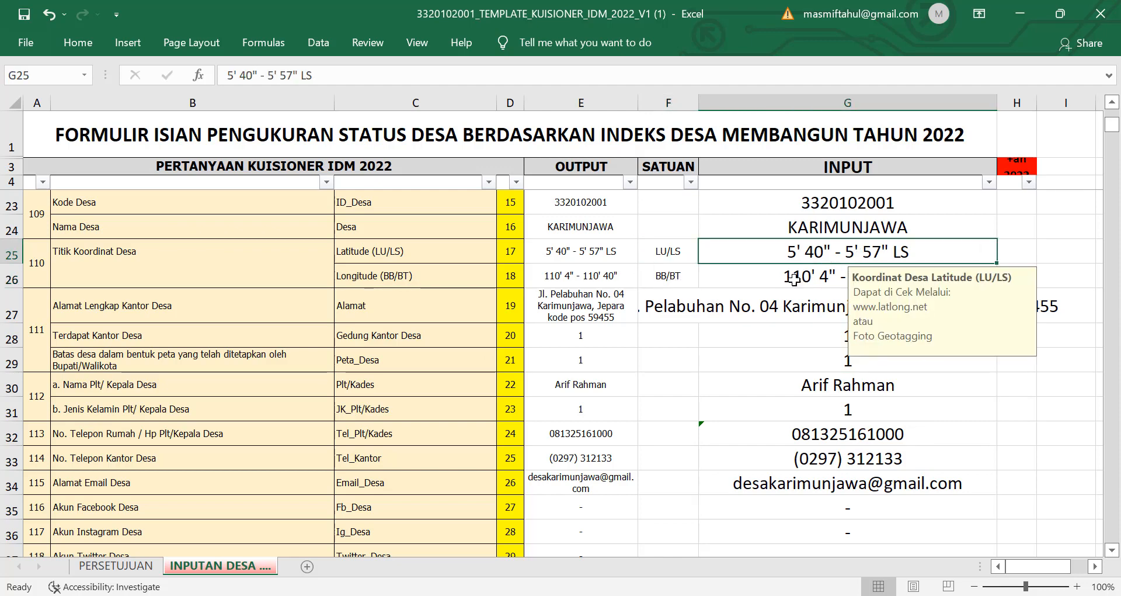
{"action": "key", "text": "alt+Tab"}
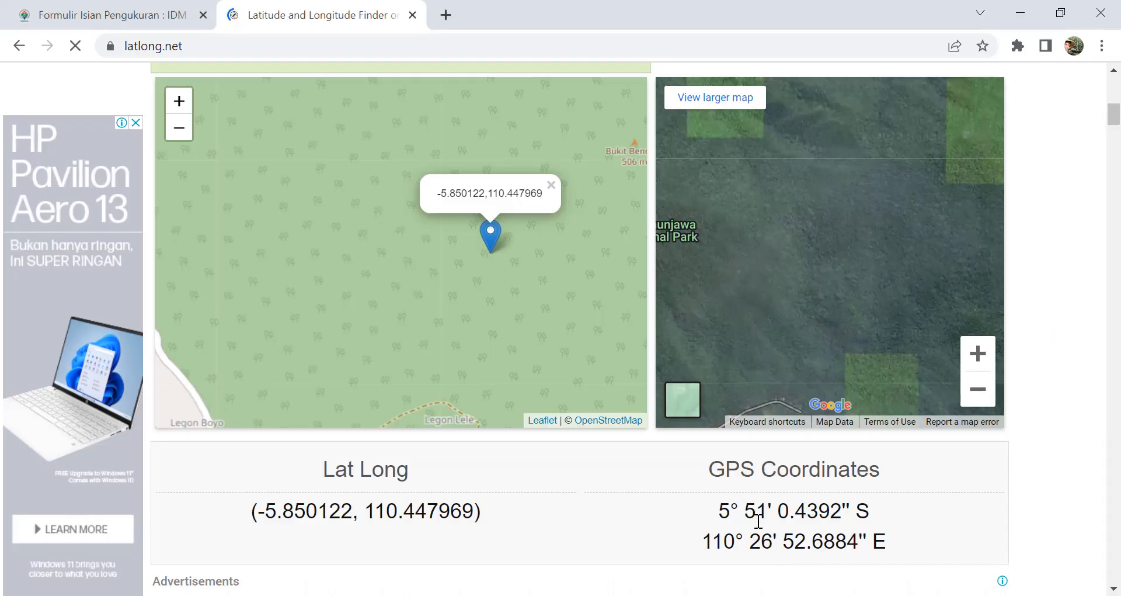
{"action": "left_click_drag", "start_coordinate": [719, 514], "coordinate": [850, 513]}
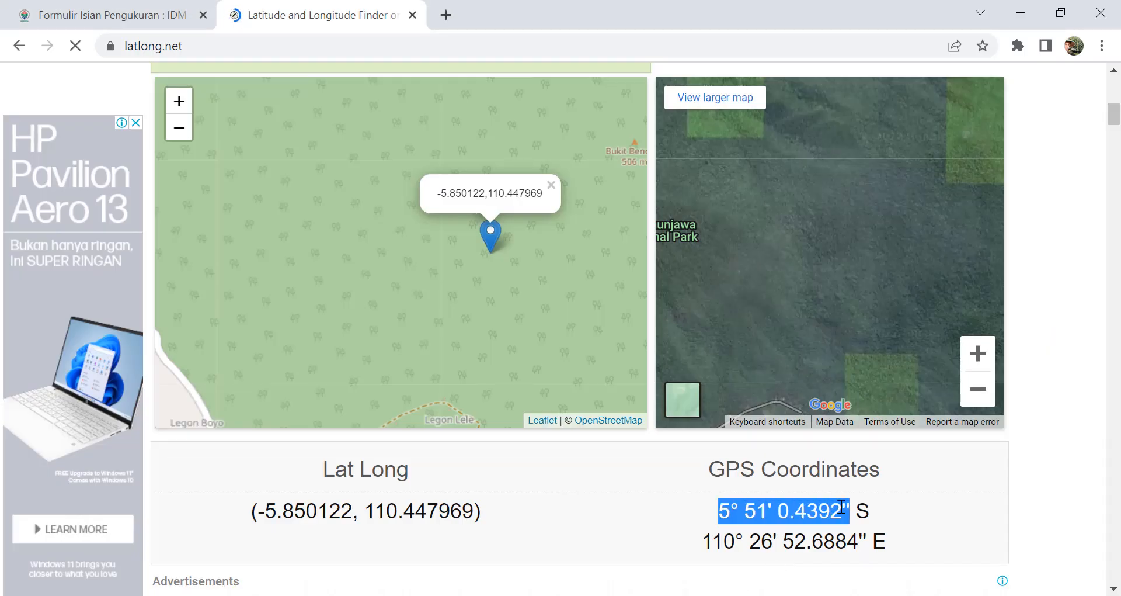
{"action": "left_click", "coordinate": [491, 251]}
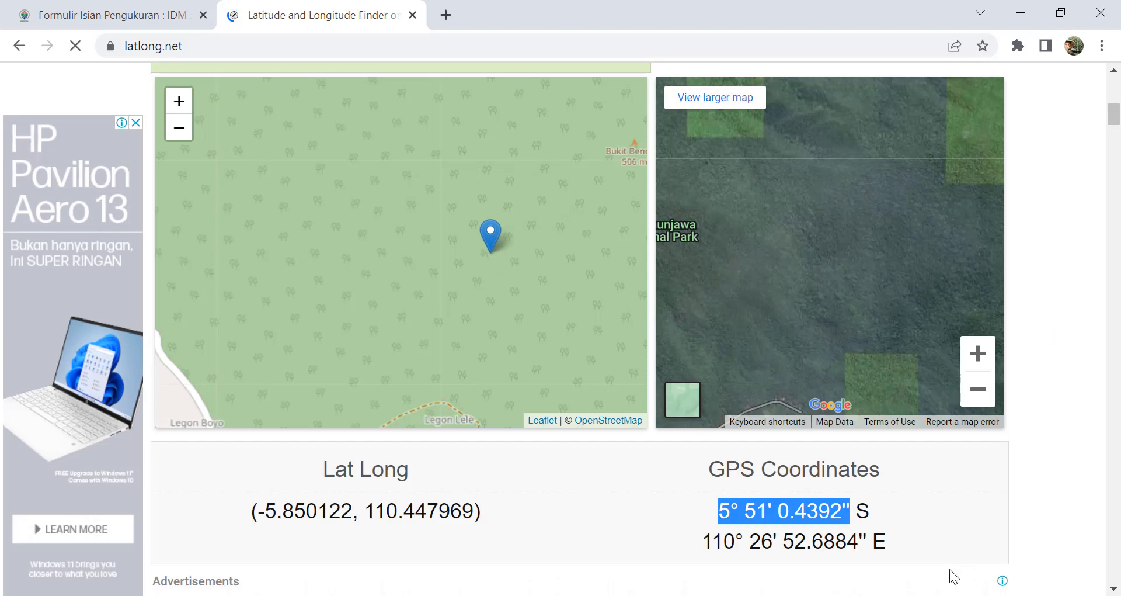
{"action": "left_click", "coordinate": [725, 555]}
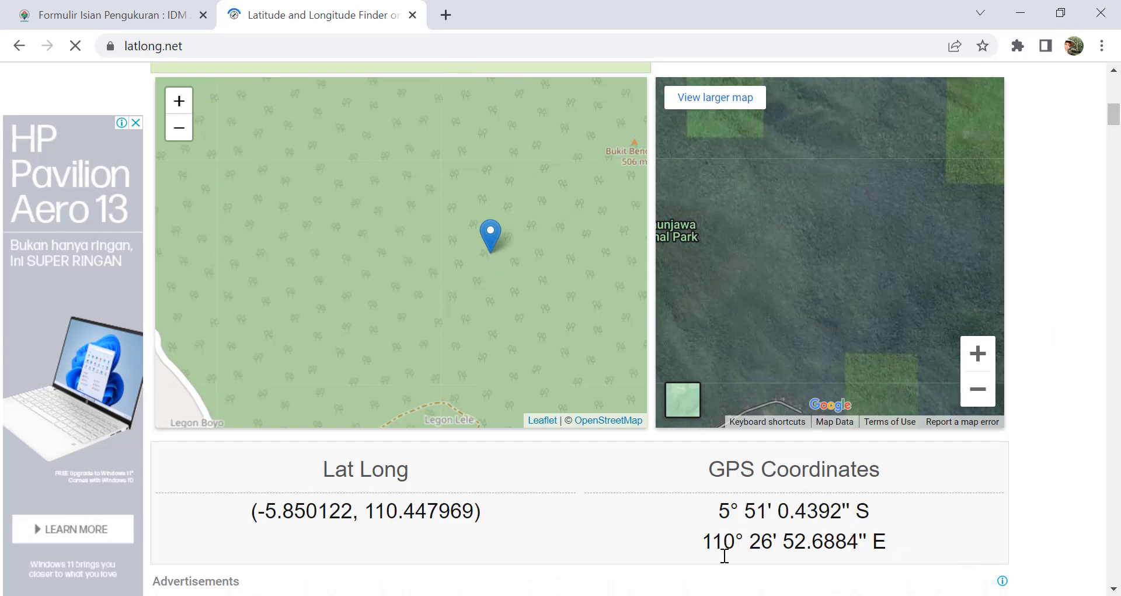
{"action": "key", "text": "alt+Tab"}
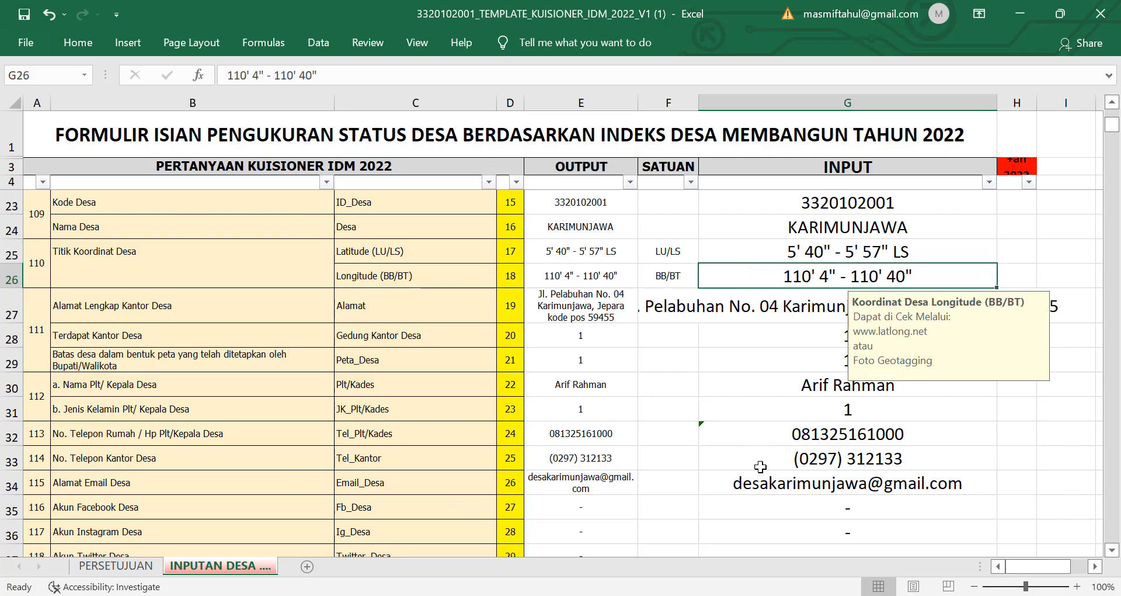
{"action": "key", "text": "alt+Tab"}
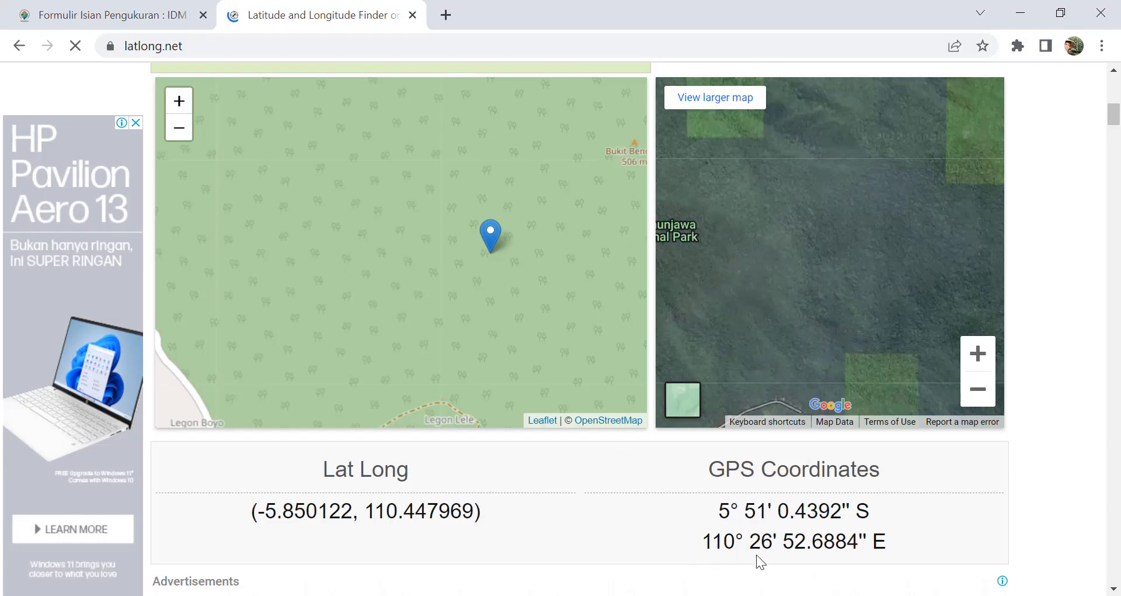
{"action": "left_click_drag", "start_coordinate": [705, 542], "coordinate": [858, 542]}
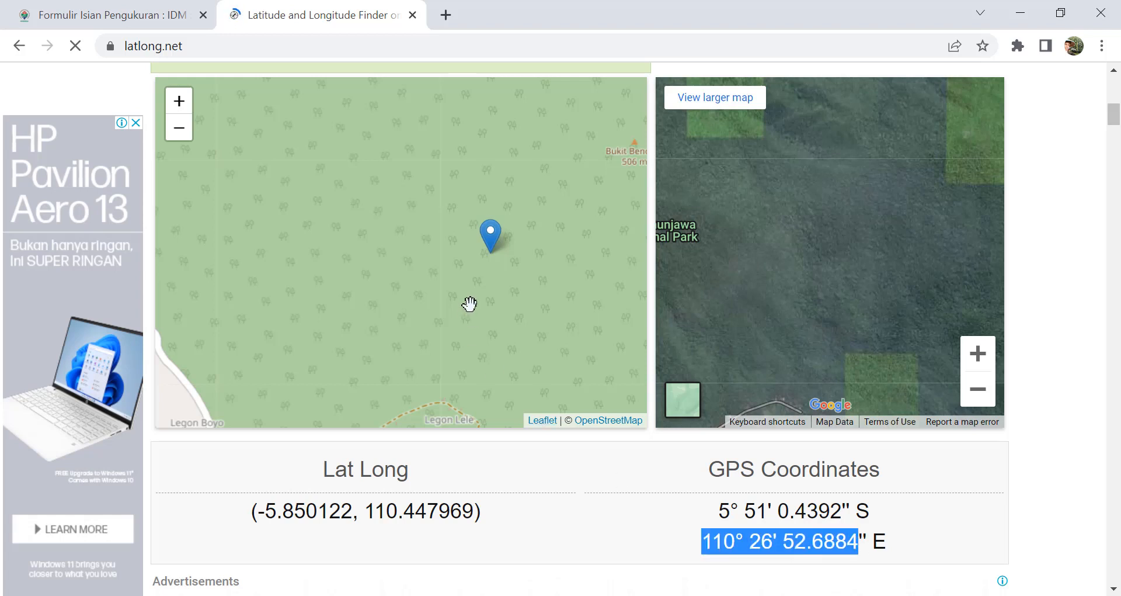
{"action": "scroll", "coordinate": [489, 270], "scroll_direction": "down", "scroll_amount": 1}
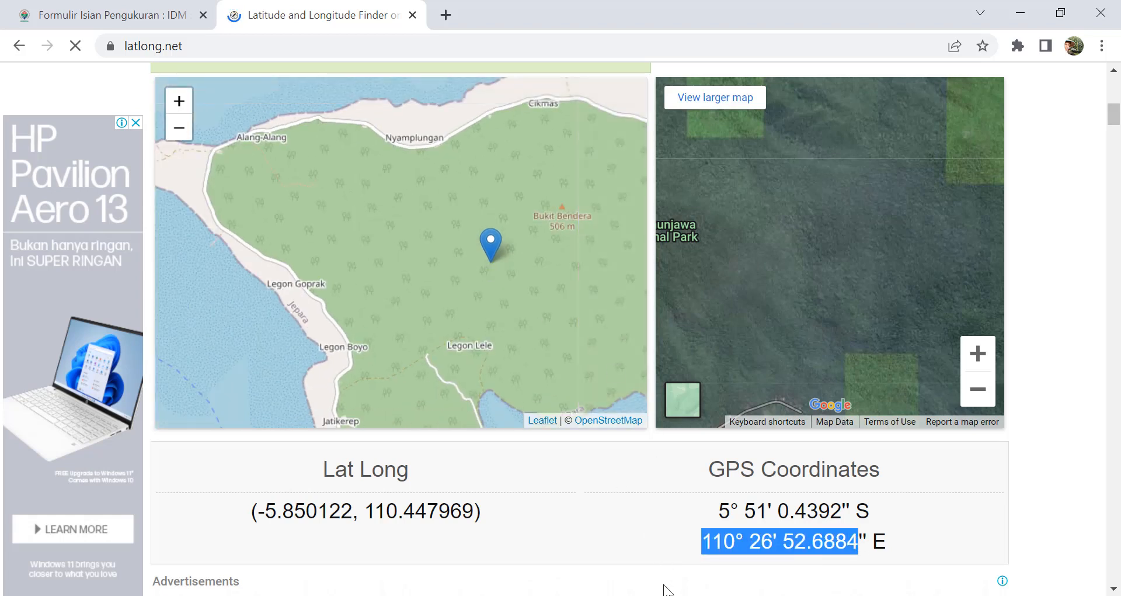
{"action": "key", "text": "alt+Tab"}
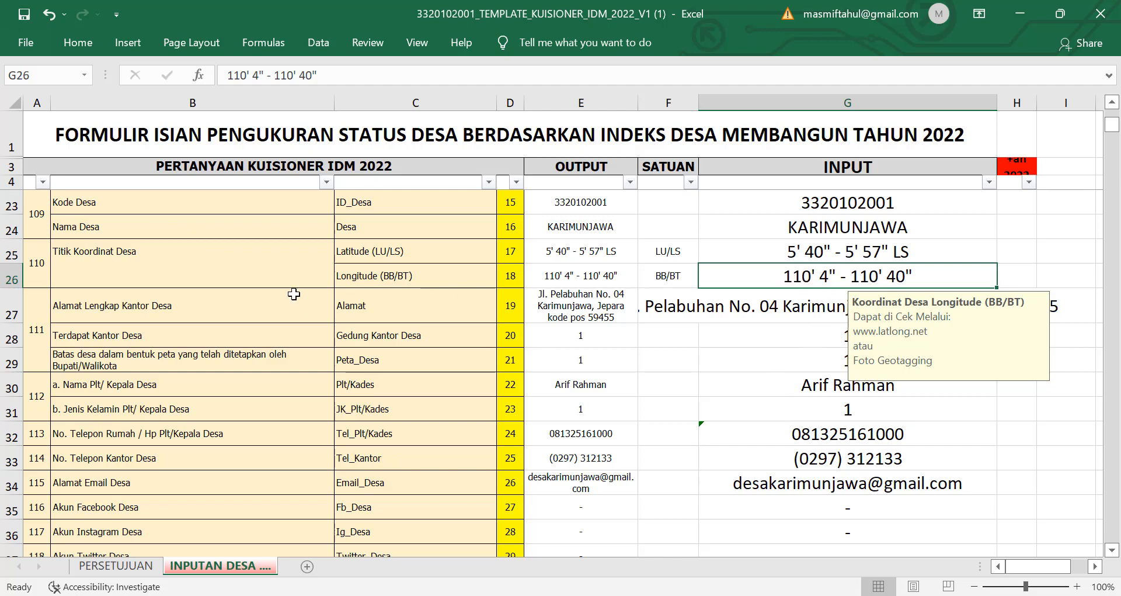
{"action": "left_click", "coordinate": [774, 301]}
{"action": "scroll", "coordinate": [790, 377], "scroll_direction": "down", "scroll_amount": 1}
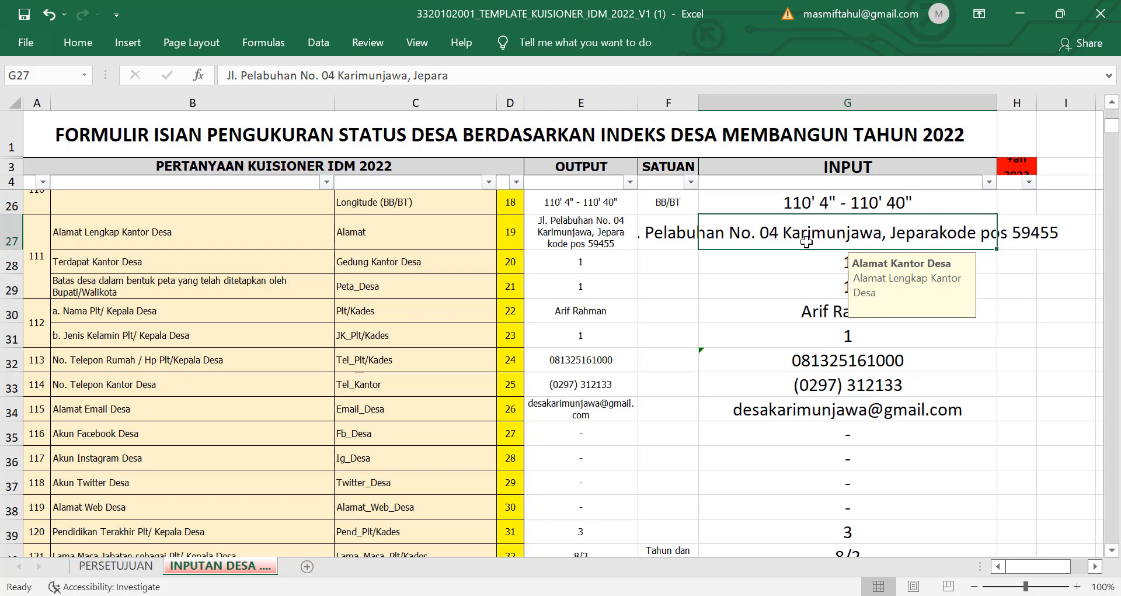
{"action": "left_click", "coordinate": [818, 267]}
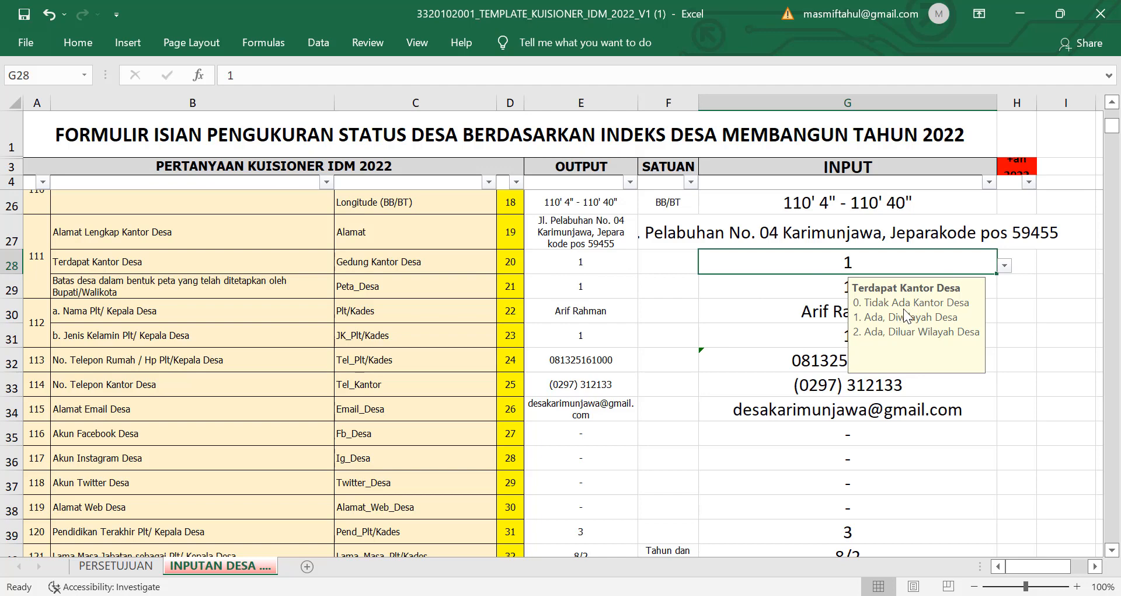
{"action": "left_click", "coordinate": [1004, 267]}
{"action": "left_click", "coordinate": [784, 289]}
{"action": "left_click", "coordinate": [1004, 268]}
{"action": "left_click", "coordinate": [955, 300]}
{"action": "left_click", "coordinate": [1004, 268]}
{"action": "left_click", "coordinate": [953, 293]}
{"action": "left_click", "coordinate": [1028, 287]}
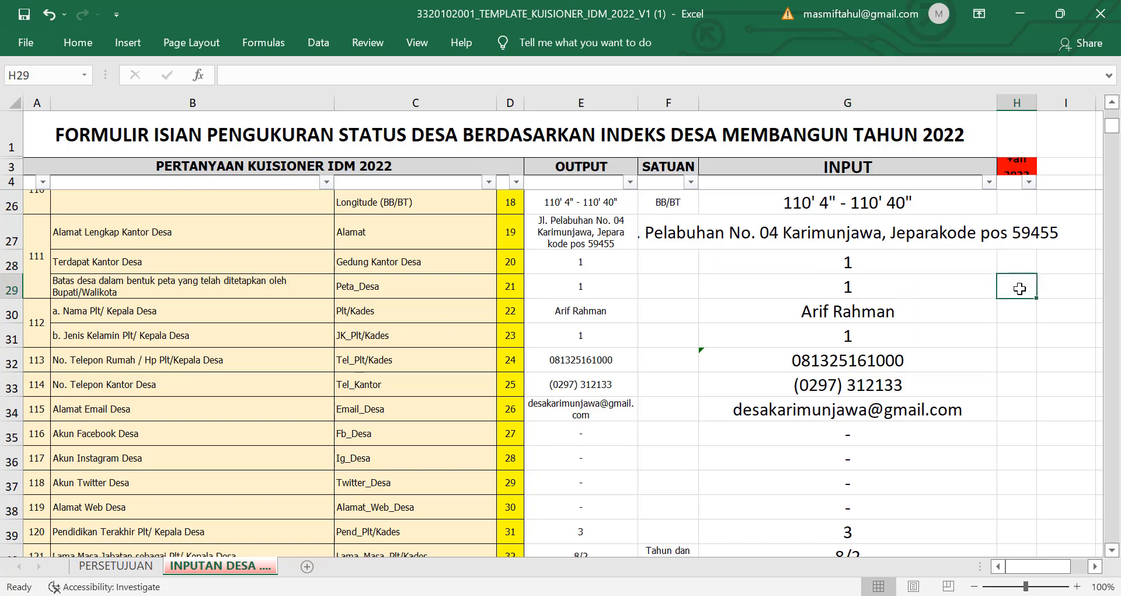
{"action": "left_click", "coordinate": [952, 294]}
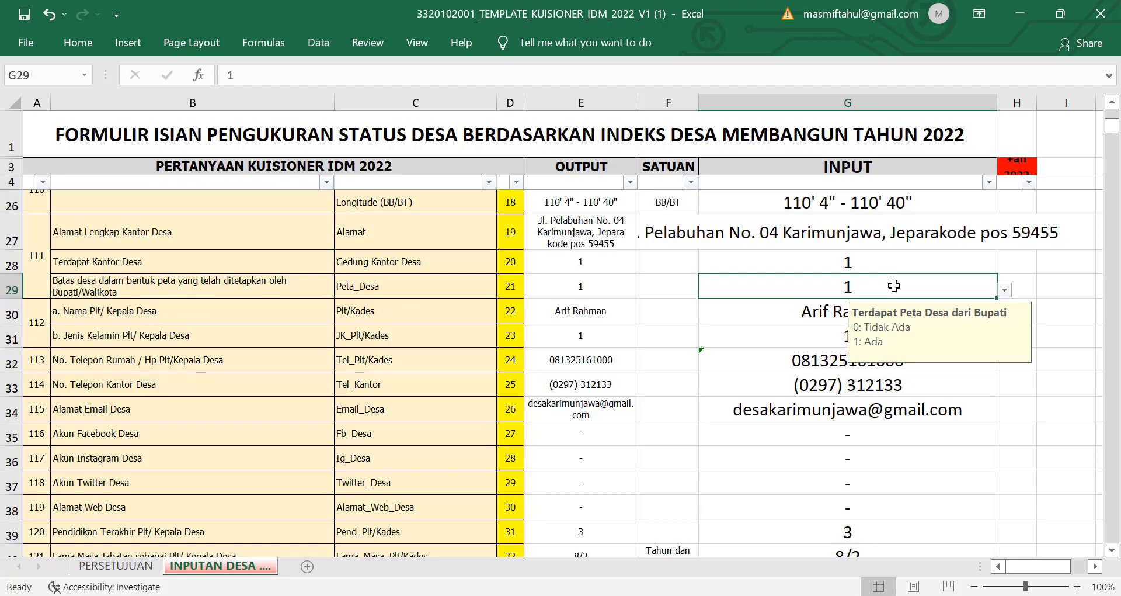
{"action": "left_click", "coordinate": [801, 318]}
{"action": "scroll", "coordinate": [584, 339], "scroll_direction": "down", "scroll_amount": 1}
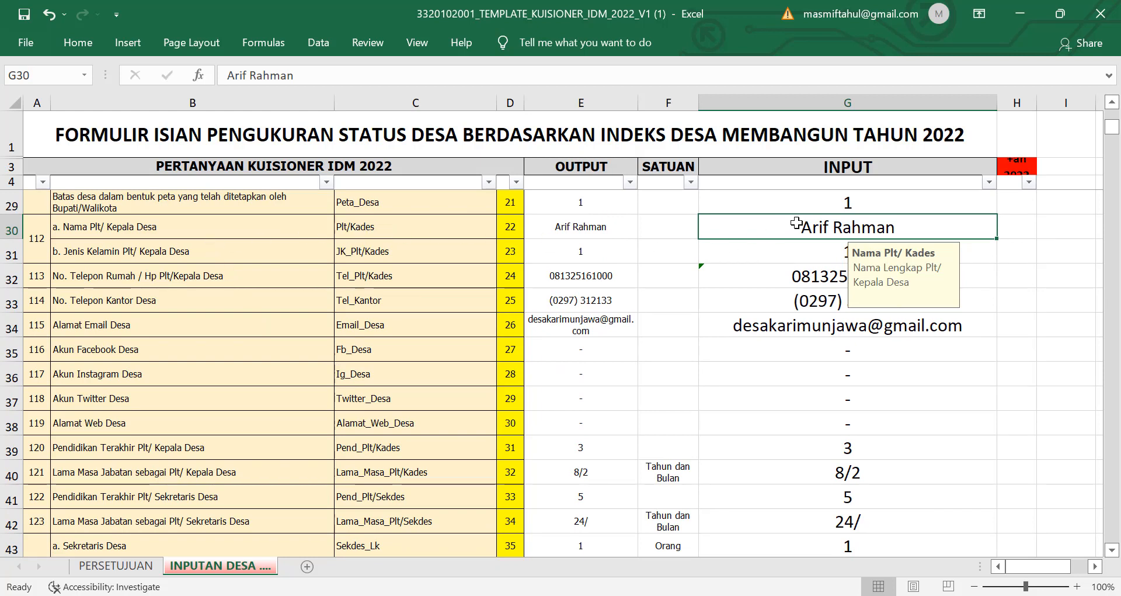
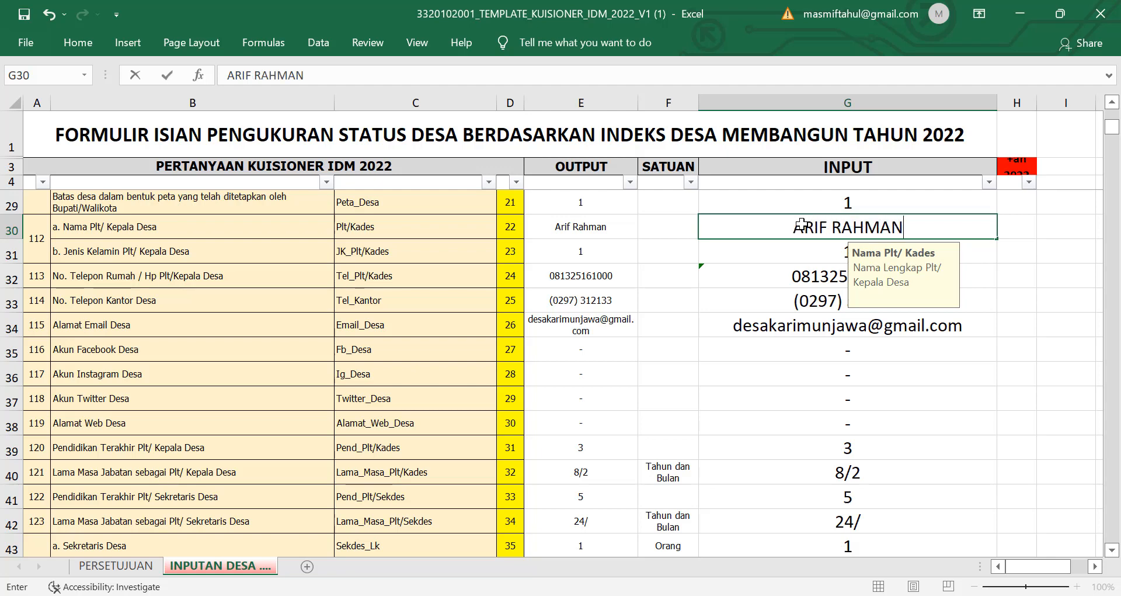
{"action": "left_click", "coordinate": [1028, 322]}
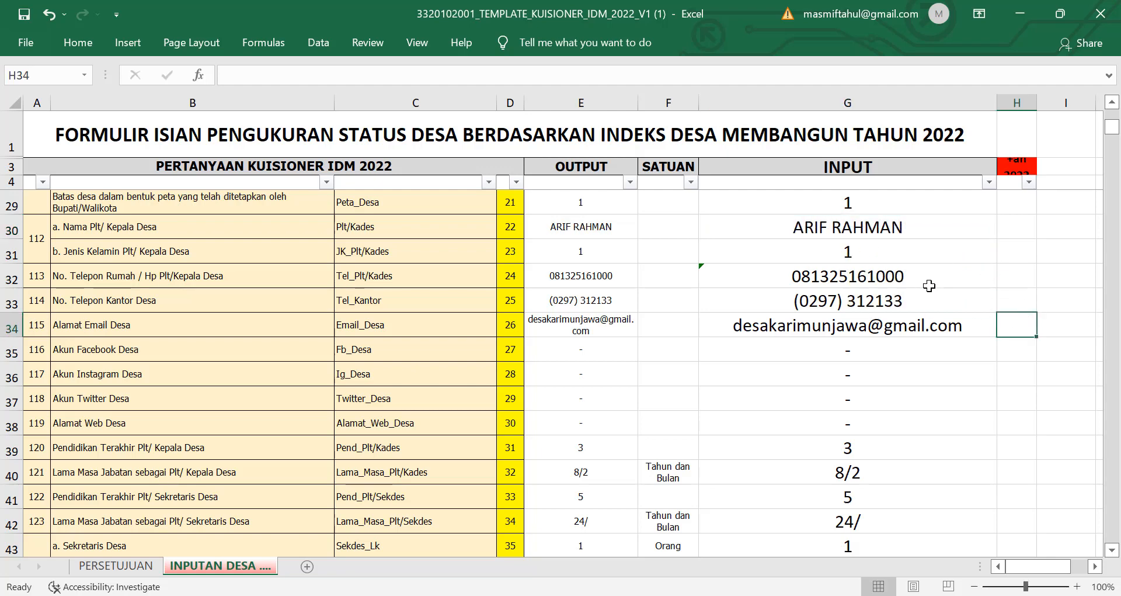
{"action": "left_click", "coordinate": [877, 226]}
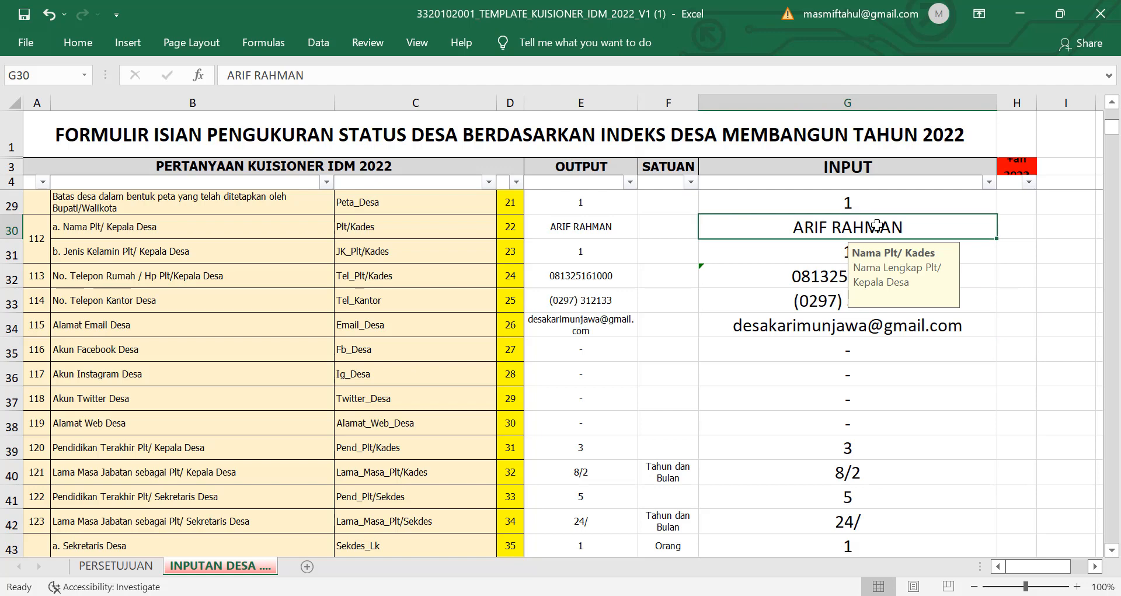
{"action": "left_click", "coordinate": [828, 245]}
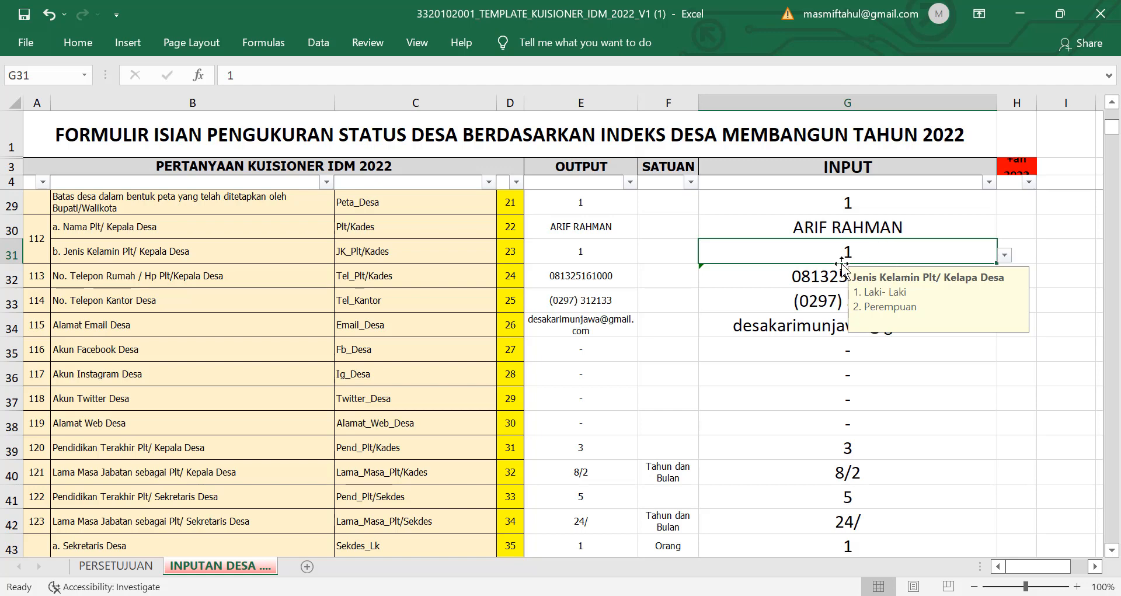
{"action": "left_click", "coordinate": [816, 269]}
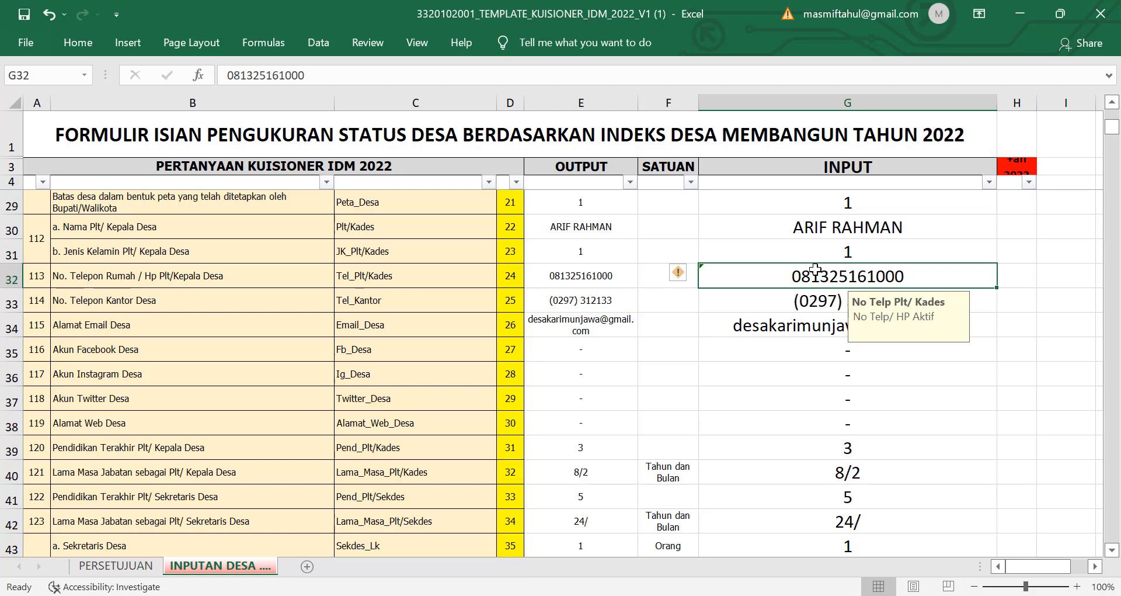
Step: Replace the old phone number in G32 with the village head's new phone number
{"action": "double_click", "coordinate": [816, 269]}
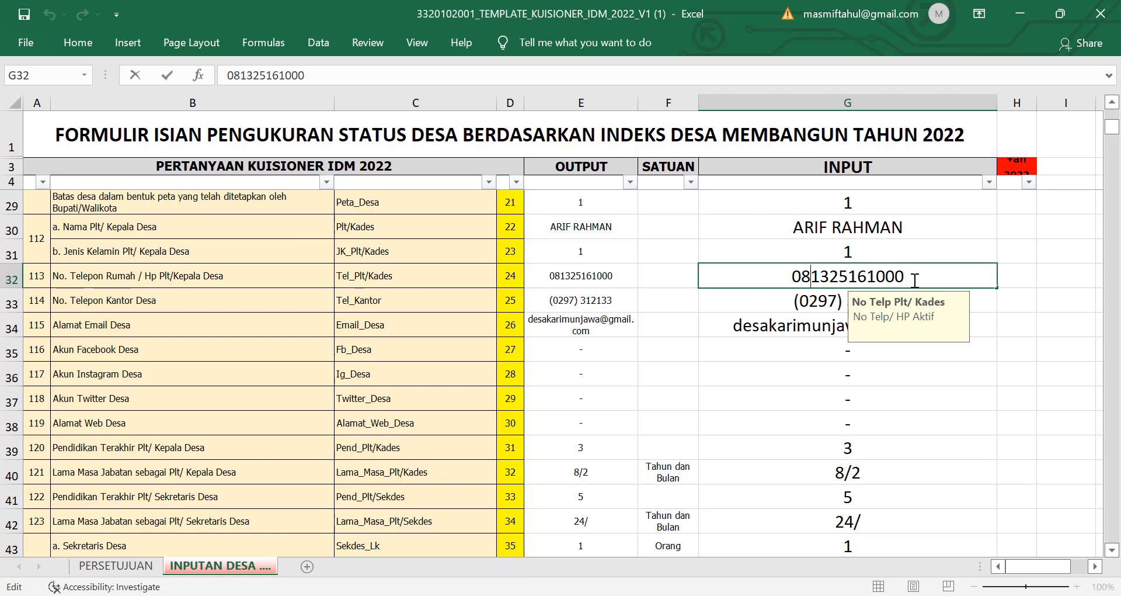
{"action": "left_click_drag", "start_coordinate": [916, 279], "coordinate": [775, 275]}
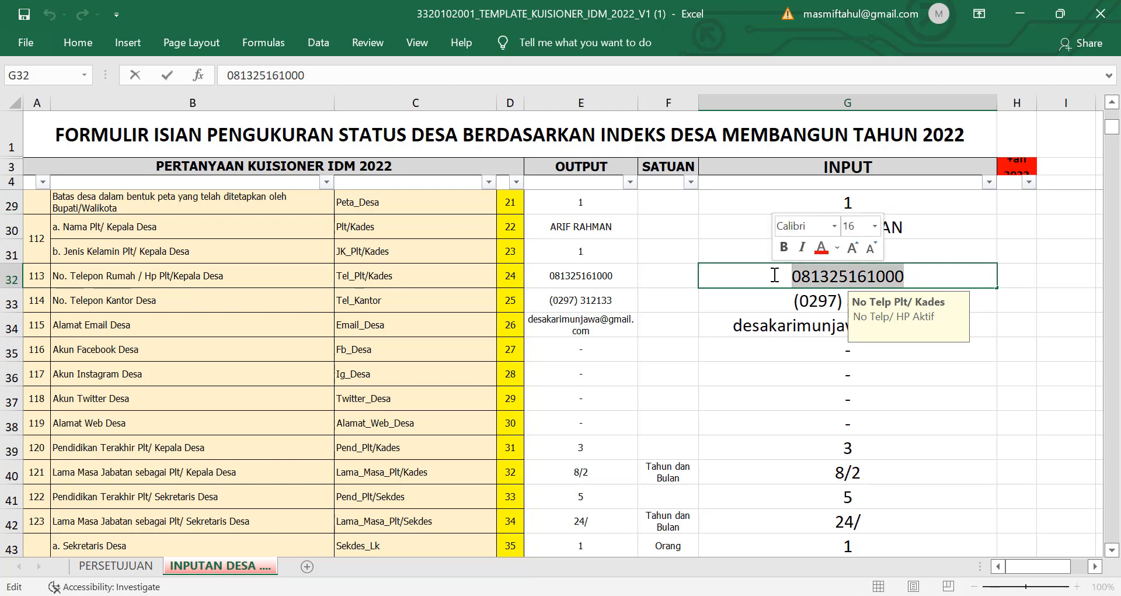
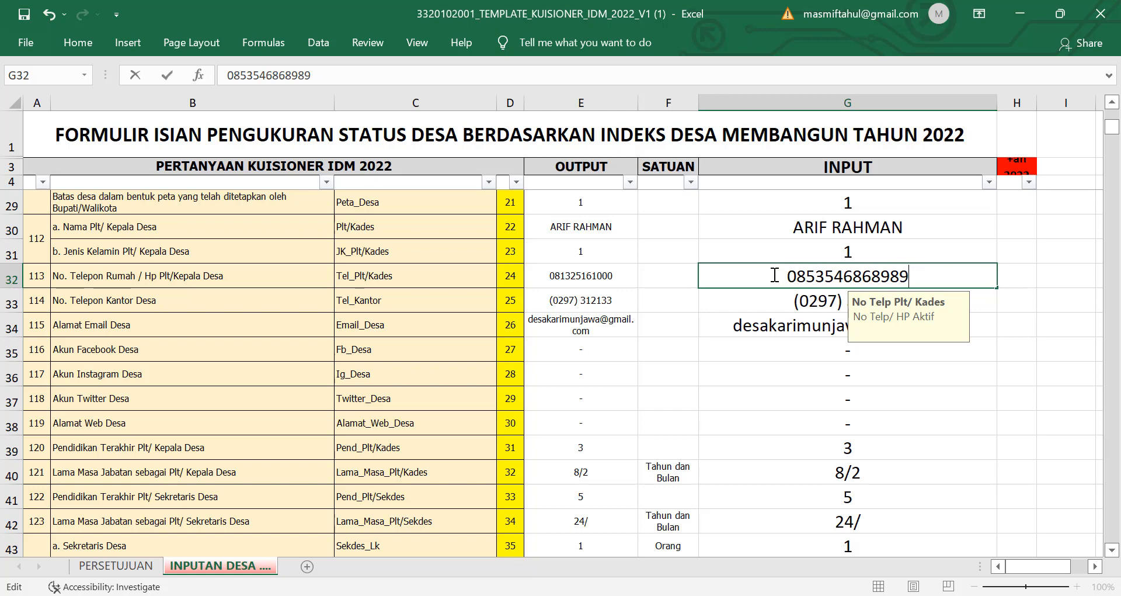
{"action": "left_click", "coordinate": [1014, 369]}
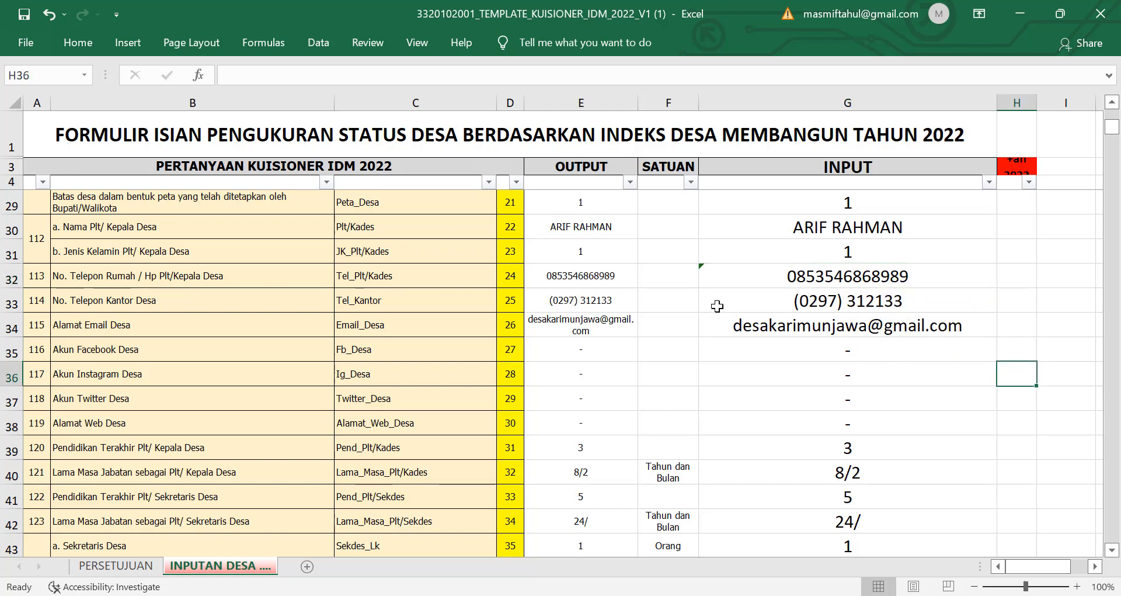
Step: Review the office phone and e-mail entries, clear the dash from G35, then launch Chrome
{"action": "left_click", "coordinate": [880, 306]}
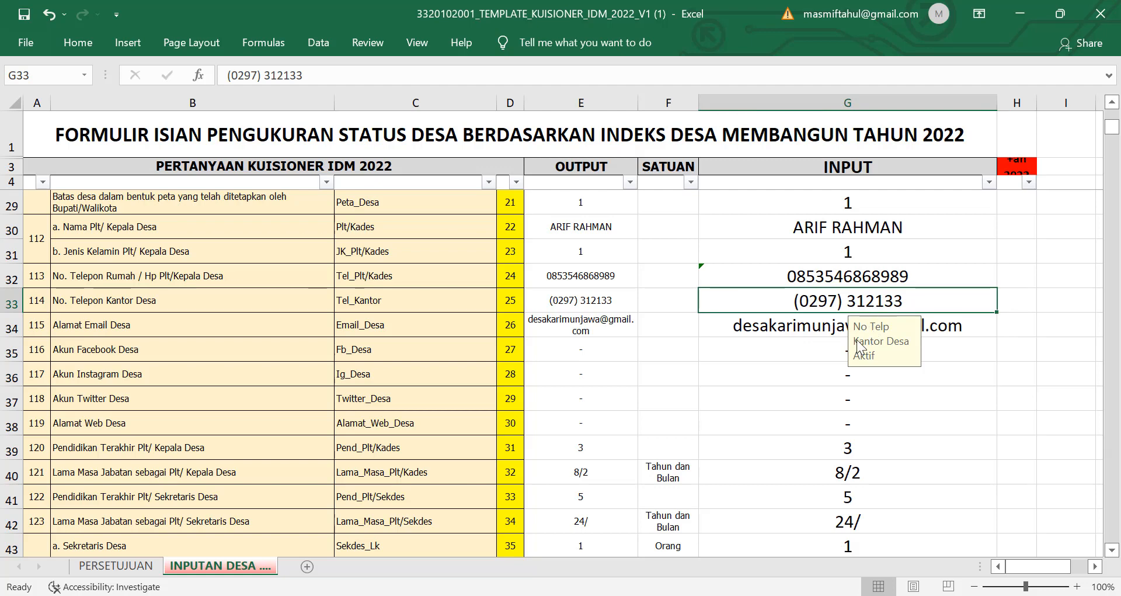
{"action": "scroll", "coordinate": [857, 346], "scroll_direction": "down", "scroll_amount": 1}
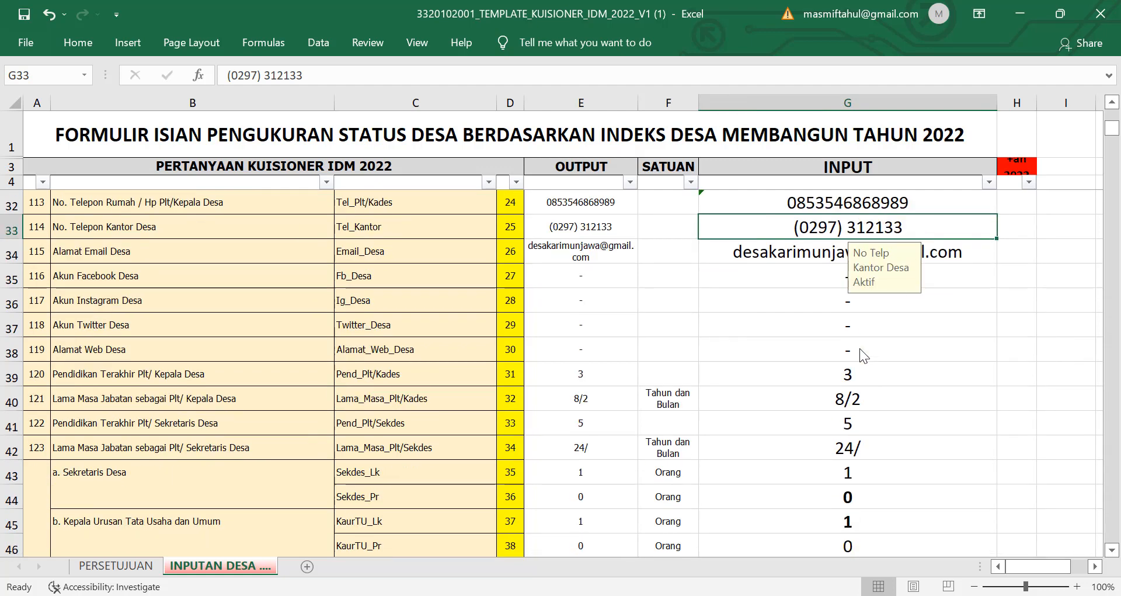
{"action": "left_click", "coordinate": [1028, 275]}
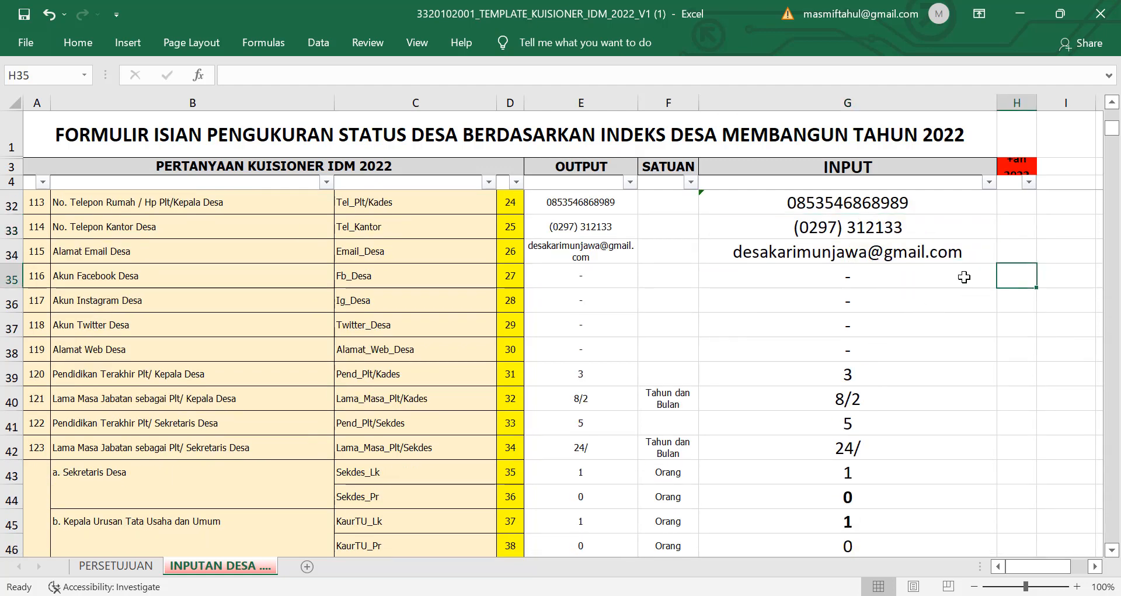
{"action": "left_click", "coordinate": [892, 256]}
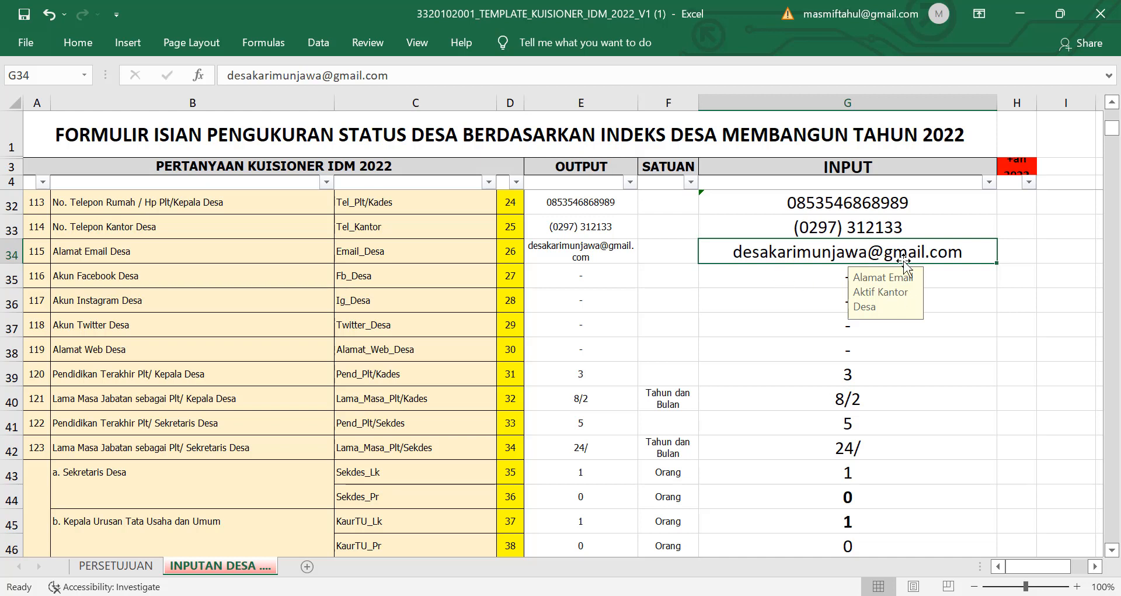
{"action": "left_click", "coordinate": [969, 275]}
{"action": "key", "text": "Delete"}
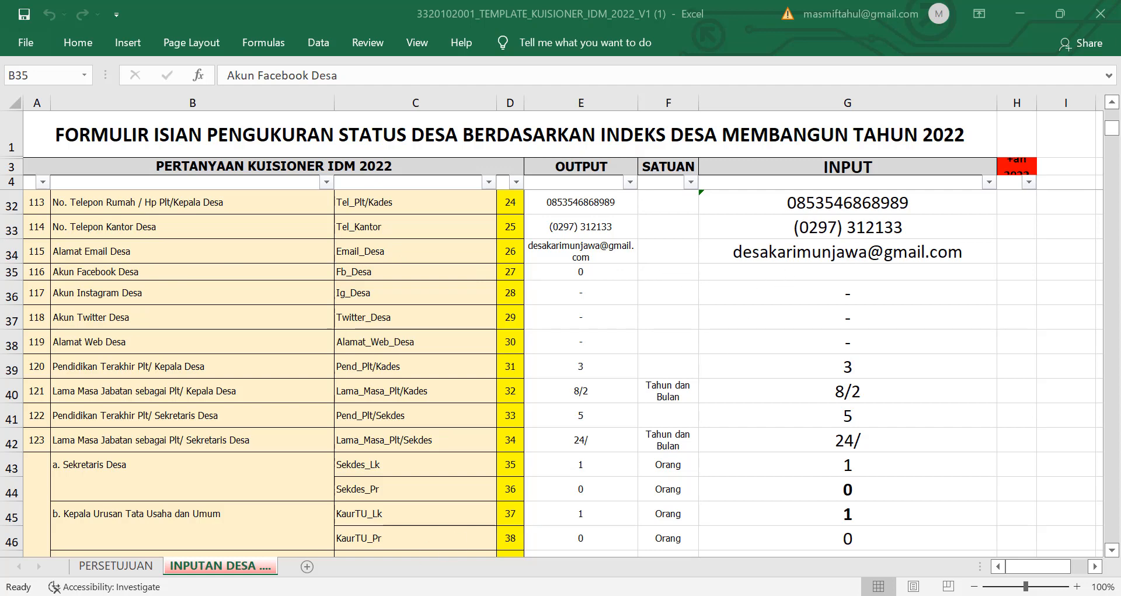
{"action": "key", "text": "super"}
{"action": "left_click", "coordinate": [647, 166]}
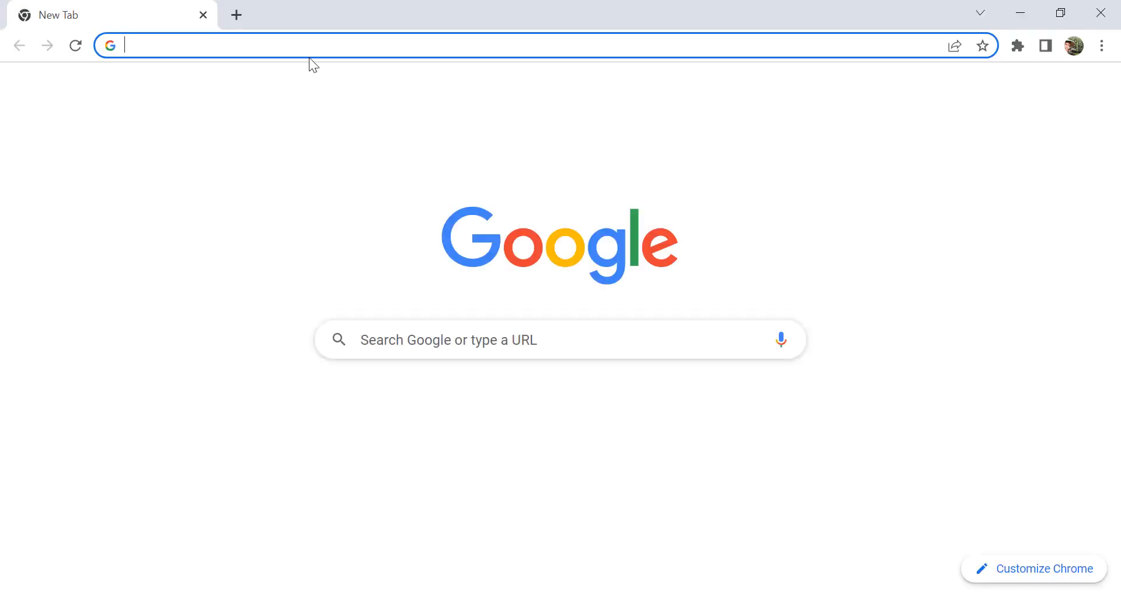
Step: Search 'facebook karimunjawa' and copy the facebook.com/officialkarimunjawa page address back to Excel
{"action": "type", "text": "facebook.com"}
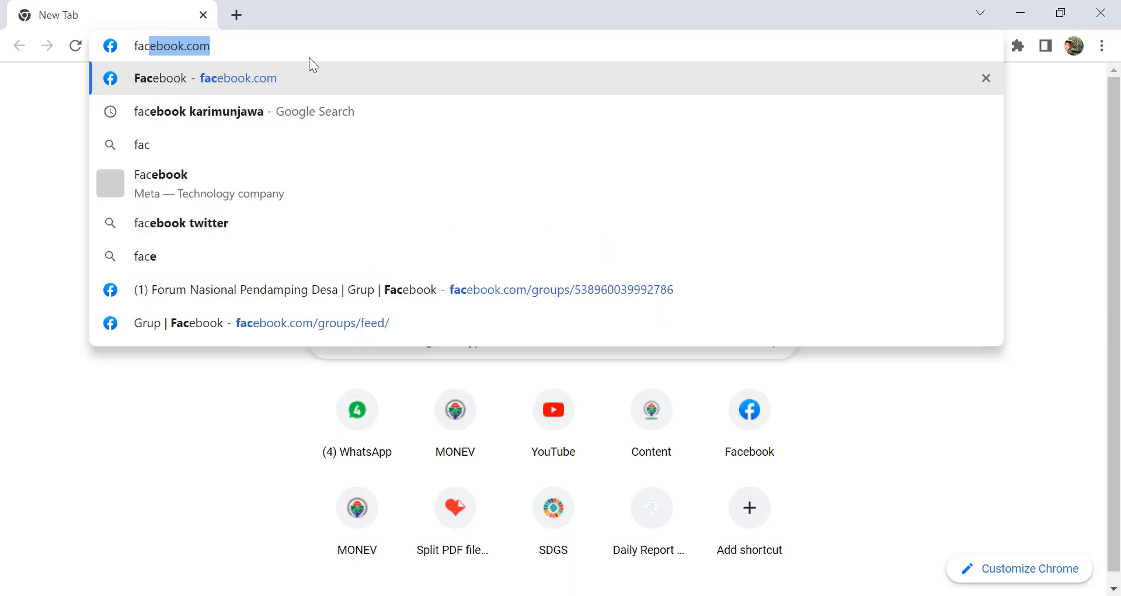
{"action": "left_click", "coordinate": [247, 116]}
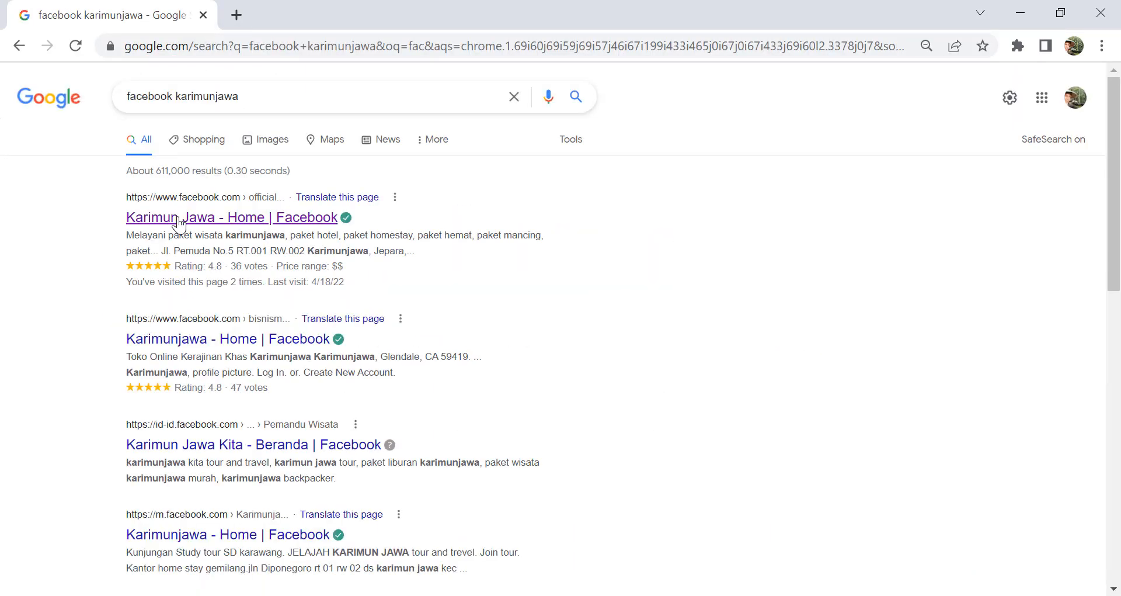
{"action": "left_click", "coordinate": [178, 219]}
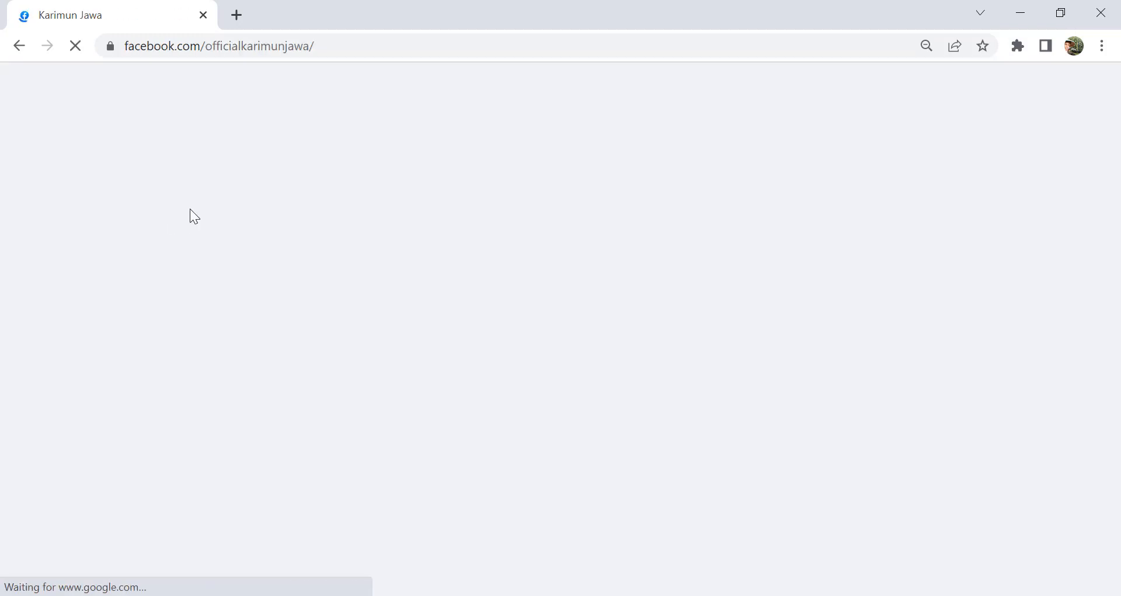
{"action": "left_click", "coordinate": [234, 44]}
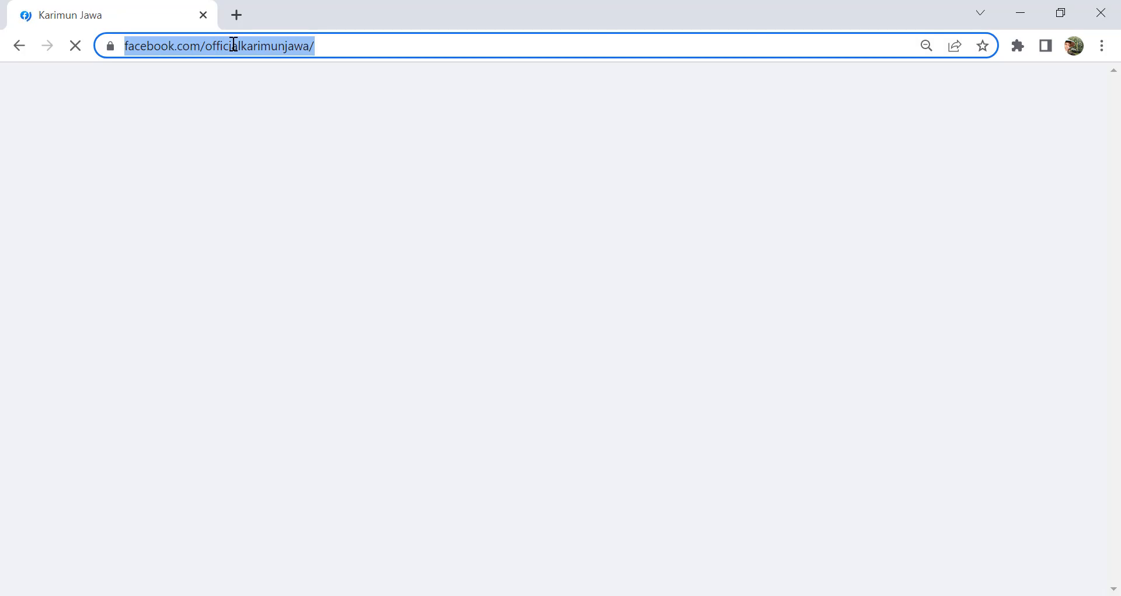
{"action": "right_click", "coordinate": [233, 45]}
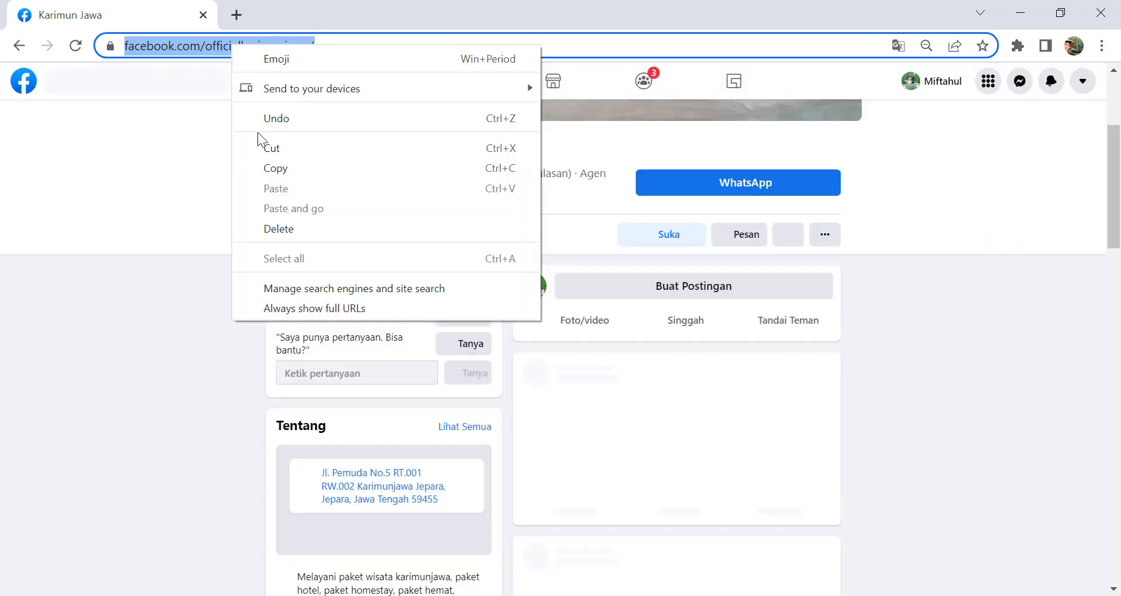
{"action": "left_click", "coordinate": [274, 169]}
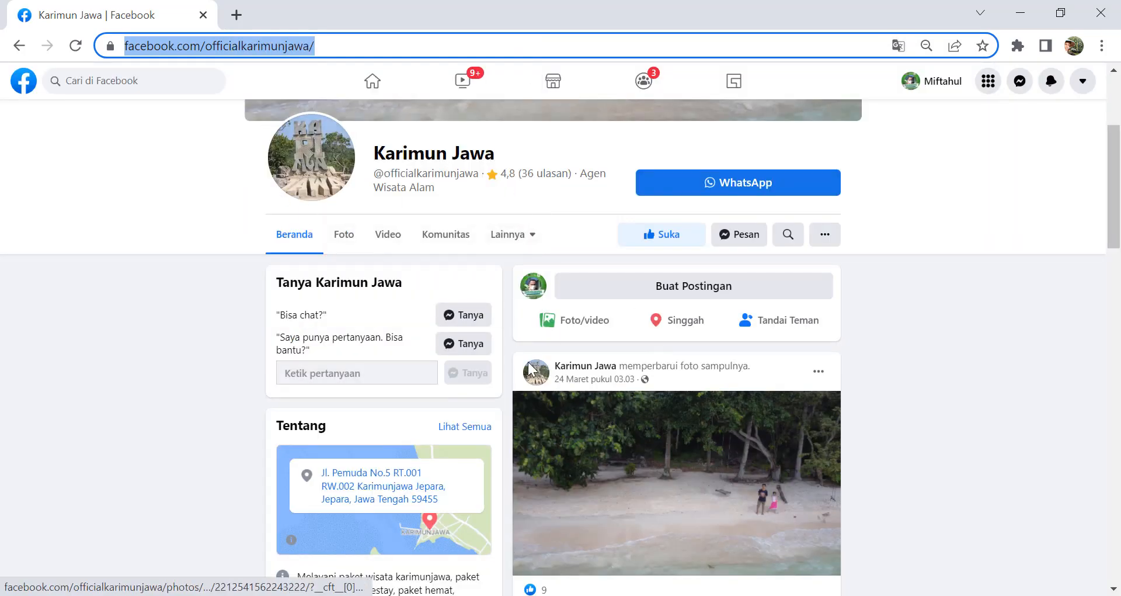
{"action": "key", "text": "alt+Tab"}
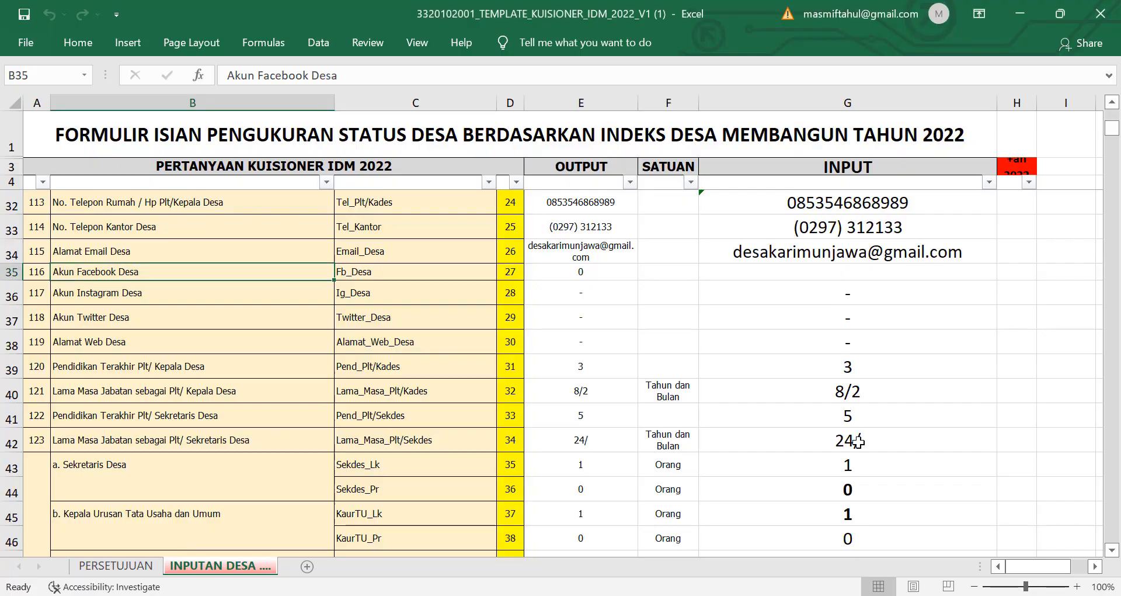
{"action": "left_click", "coordinate": [853, 273]}
{"action": "right_click", "coordinate": [853, 272]}
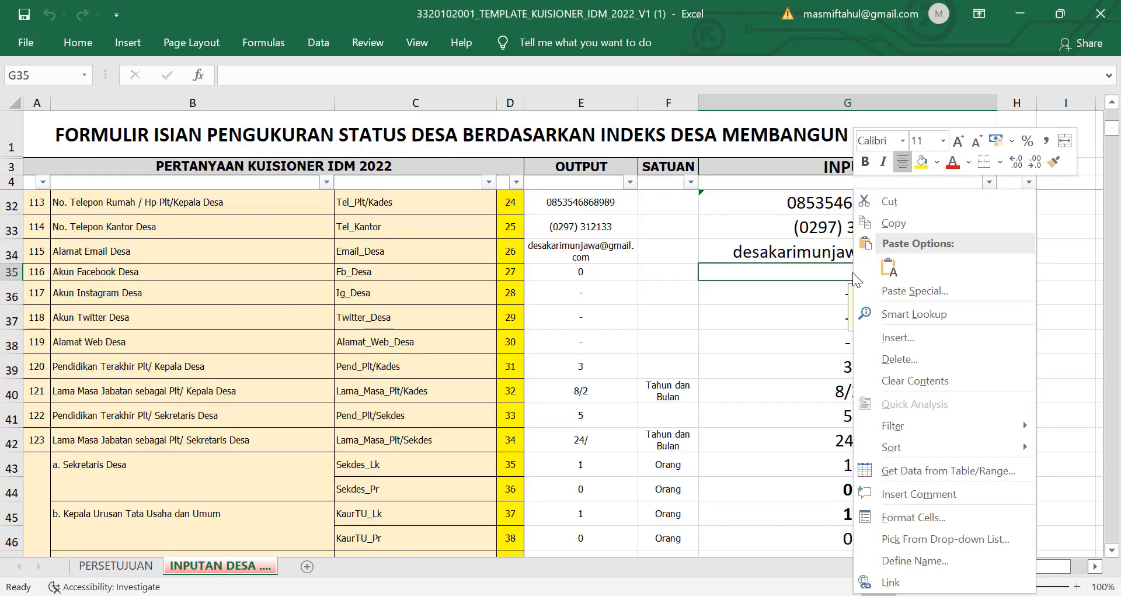
{"action": "left_click", "coordinate": [889, 267]}
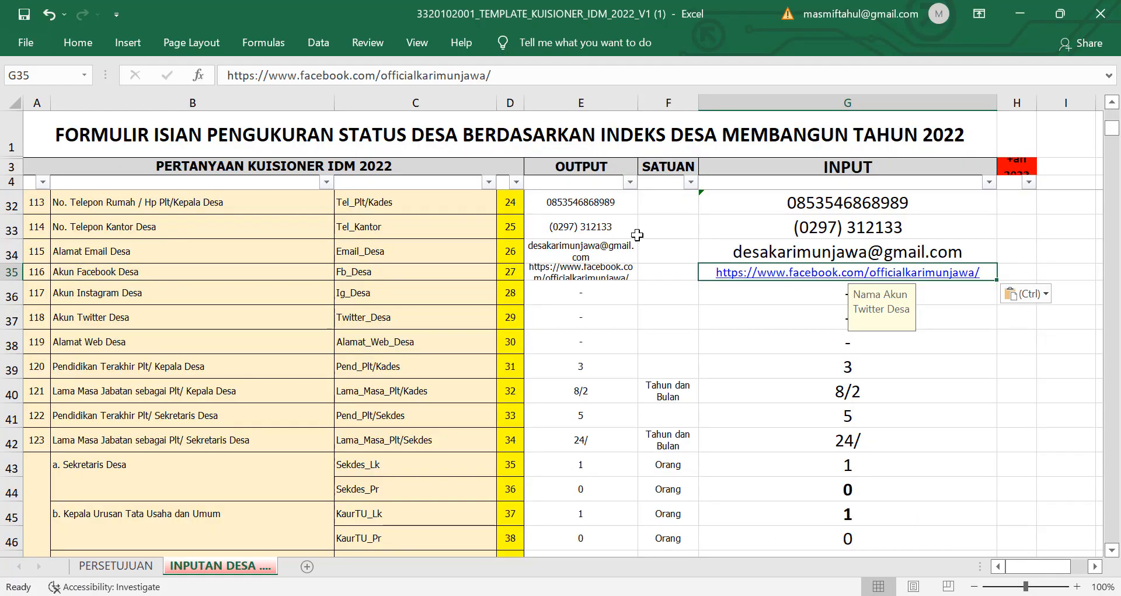
{"action": "left_click", "coordinate": [513, 67]}
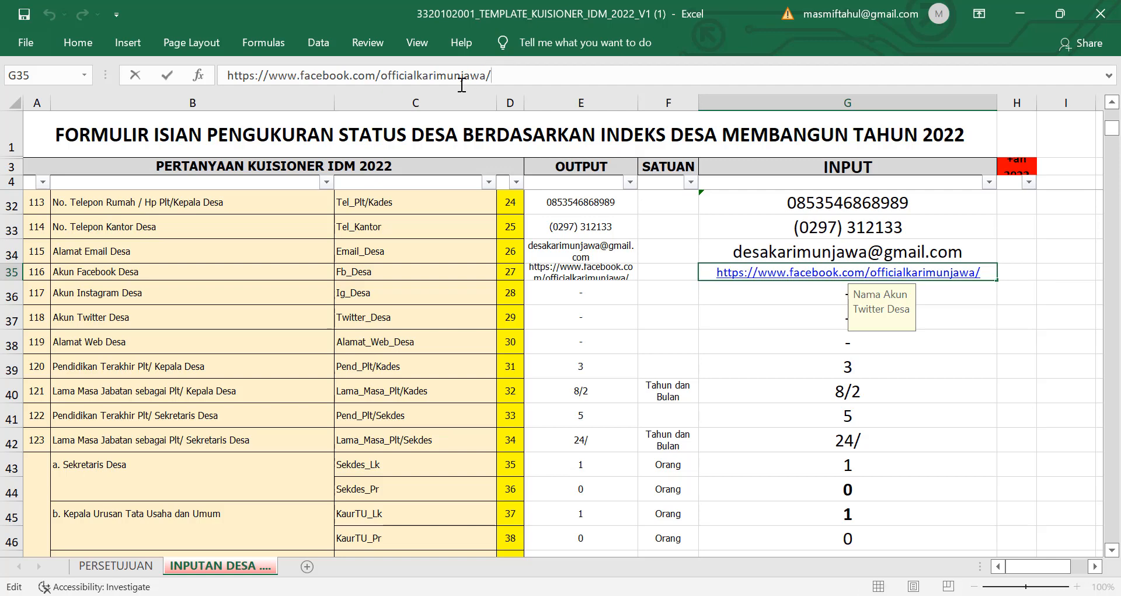
{"action": "key", "text": "BackSpace"}
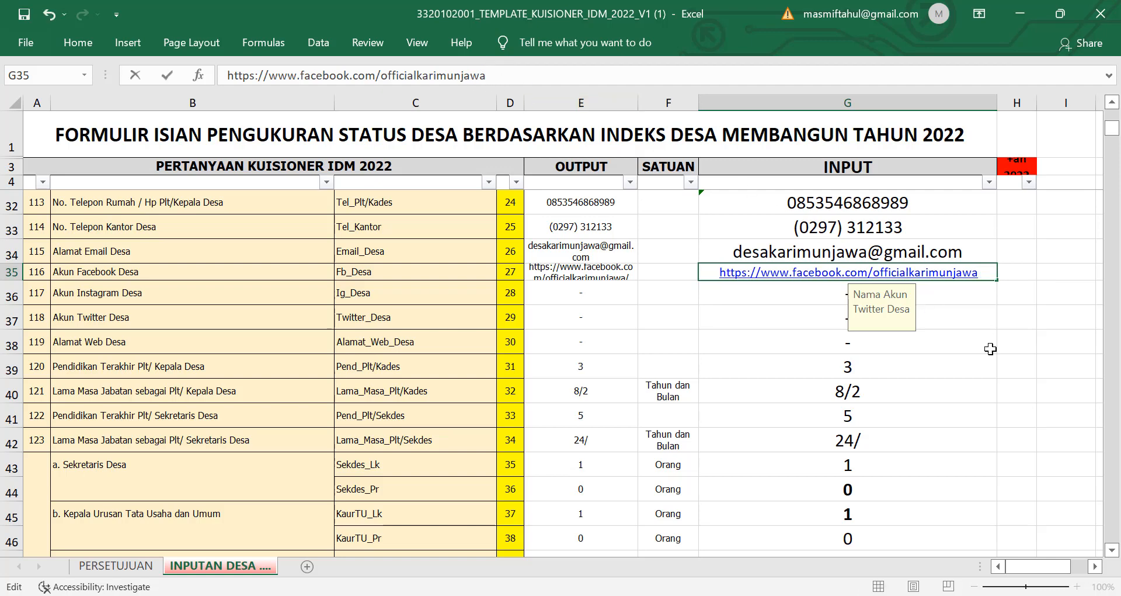
{"action": "left_click", "coordinate": [1032, 366]}
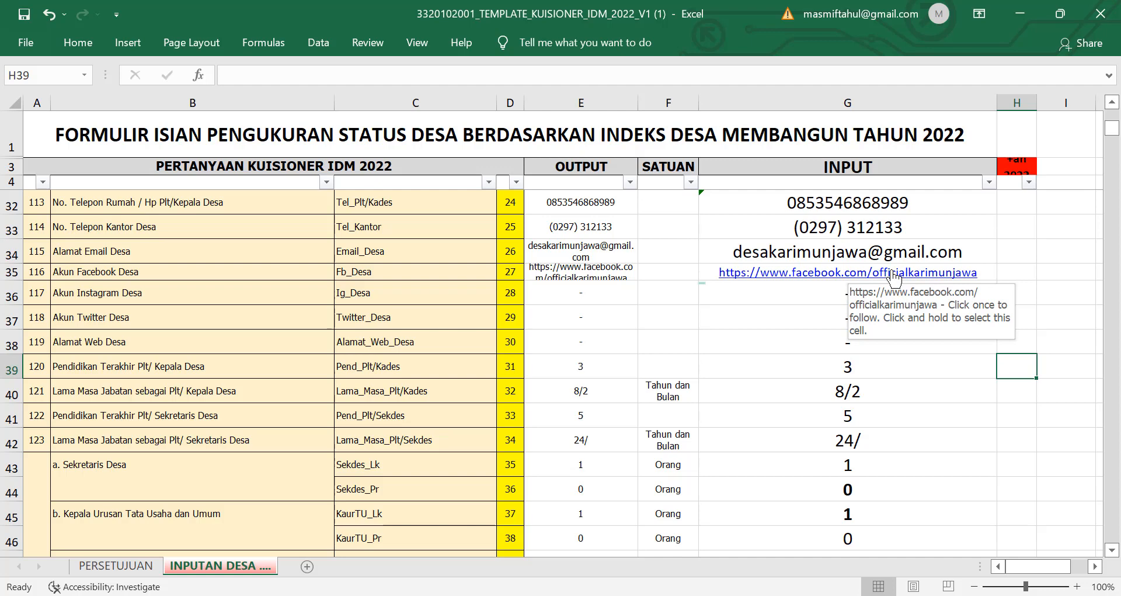
Step: Check the Instagram and Twitter entries, select G38 for the village website, and return to Chrome
{"action": "left_click", "coordinate": [1013, 298]}
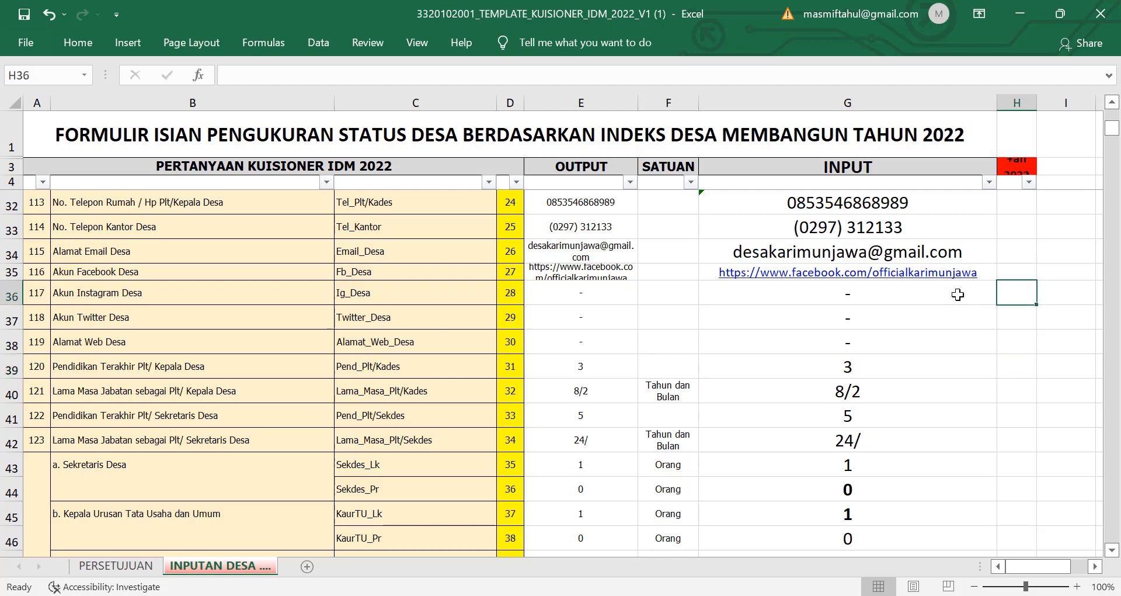
{"action": "left_click", "coordinate": [957, 295]}
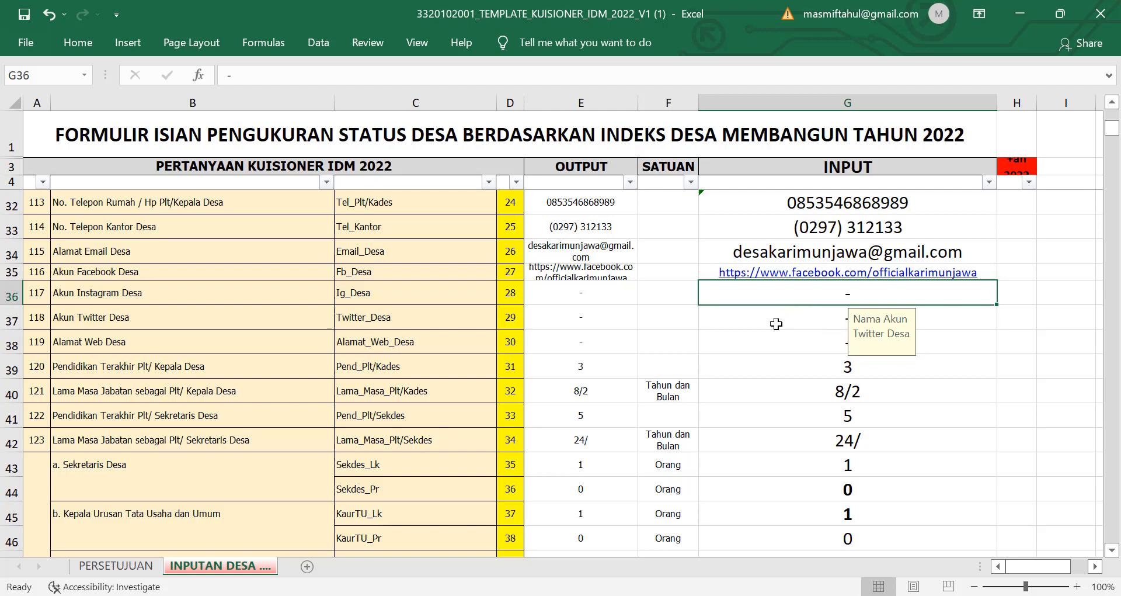
{"action": "left_click", "coordinate": [776, 323]}
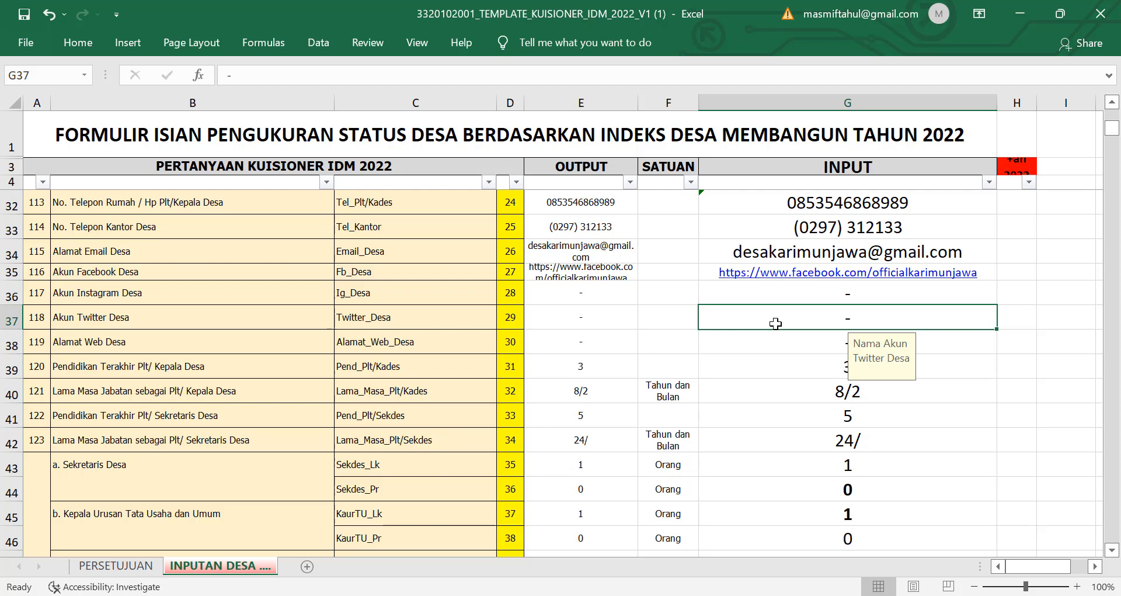
{"action": "left_click", "coordinate": [775, 349]}
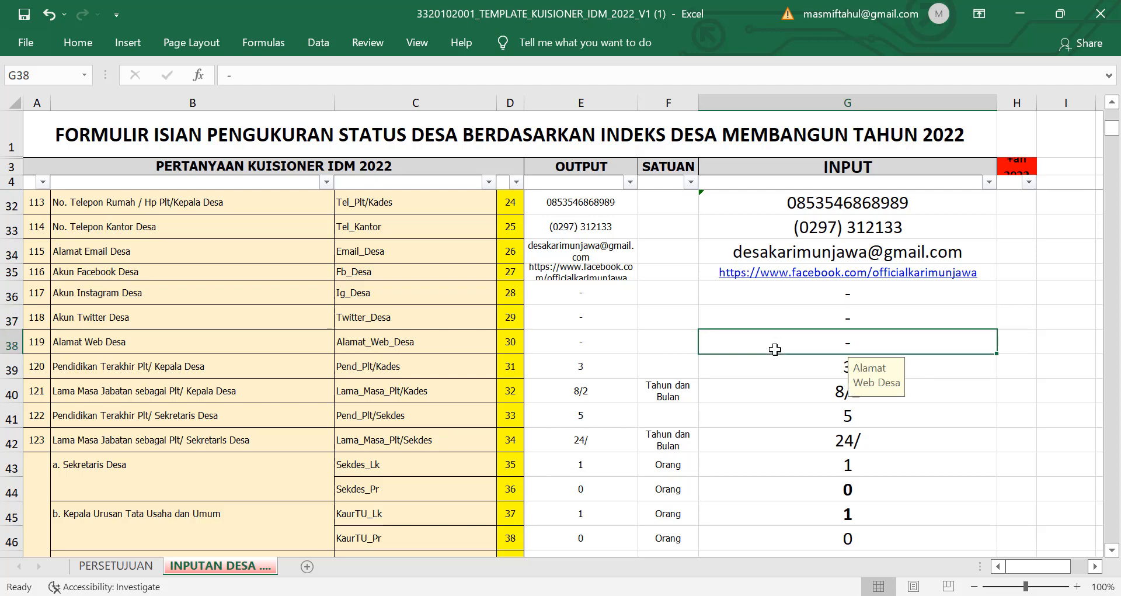
{"action": "key", "text": "alt+Tab"}
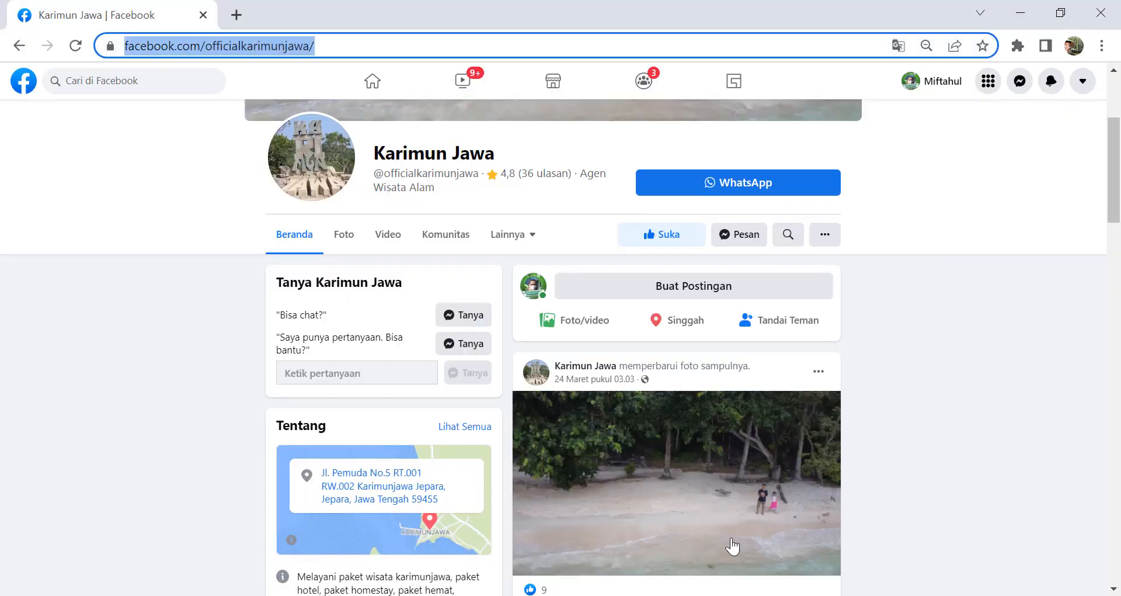
Step: Search 'desa karimunjawa' in a new Chrome tab
{"action": "left_click", "coordinate": [236, 15]}
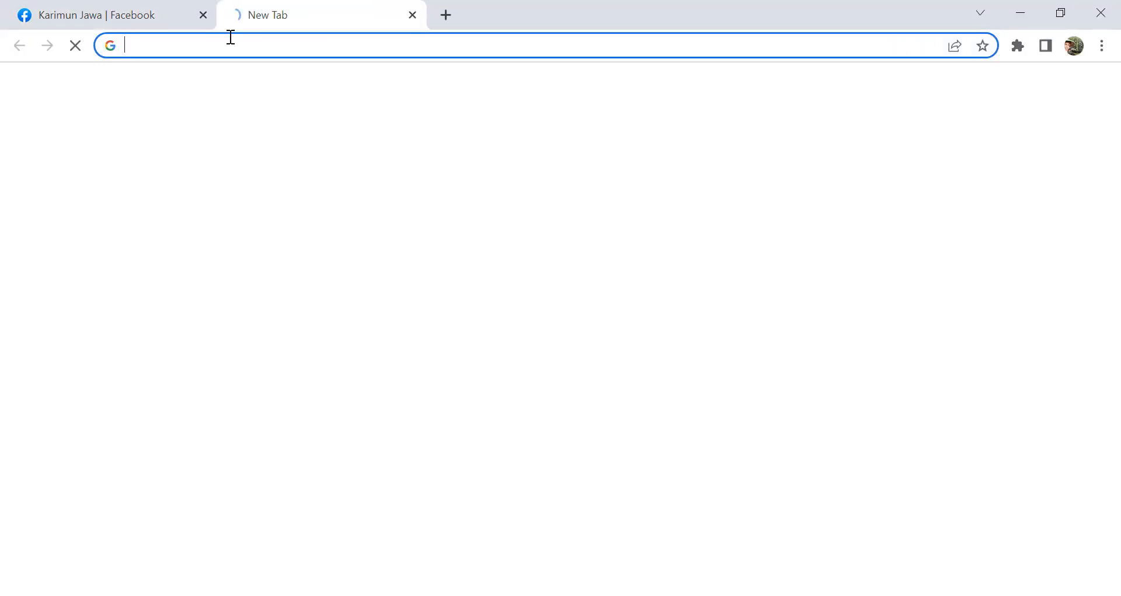
{"action": "type", "text": "desa "}
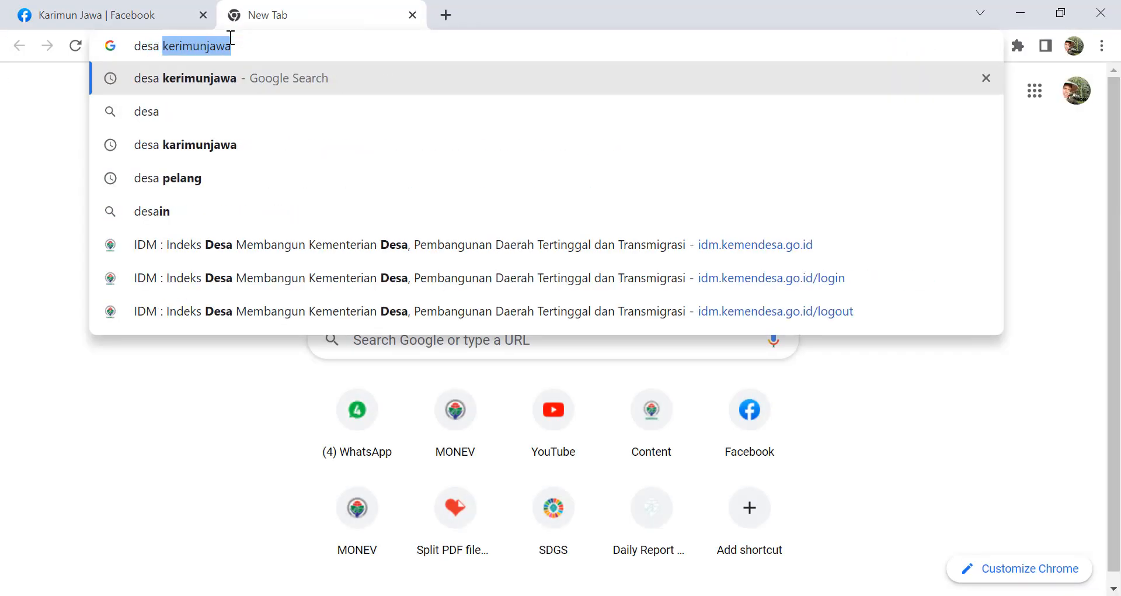
{"action": "type", "text": "karimun"}
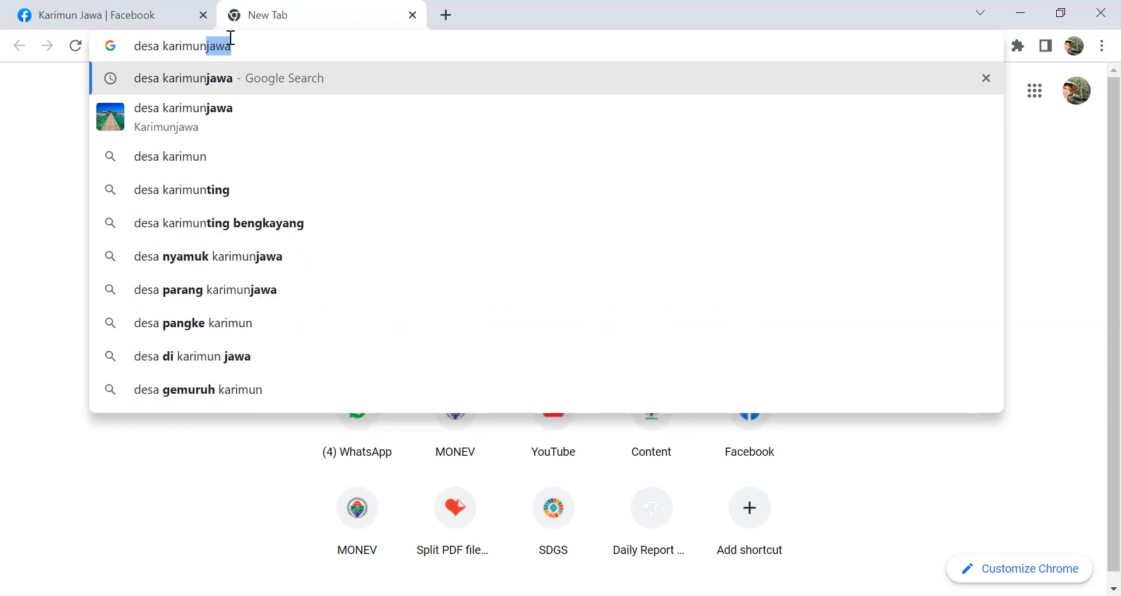
{"action": "left_click", "coordinate": [241, 83]}
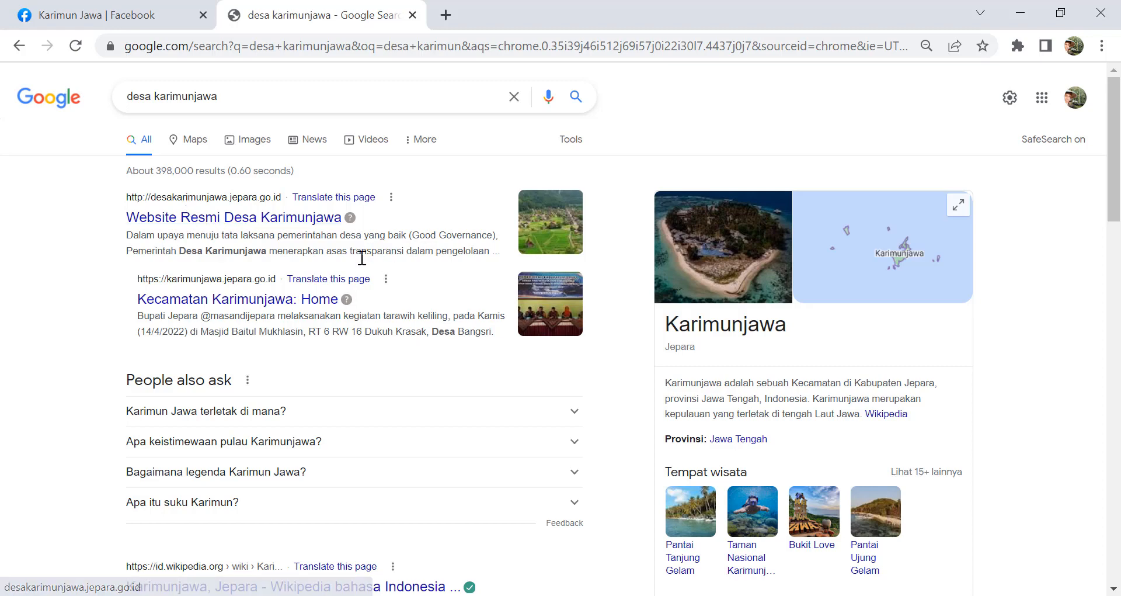
{"action": "scroll", "coordinate": [339, 280], "scroll_direction": "down", "scroll_amount": 1}
{"action": "scroll", "coordinate": [332, 282], "scroll_direction": "up", "scroll_amount": 1}
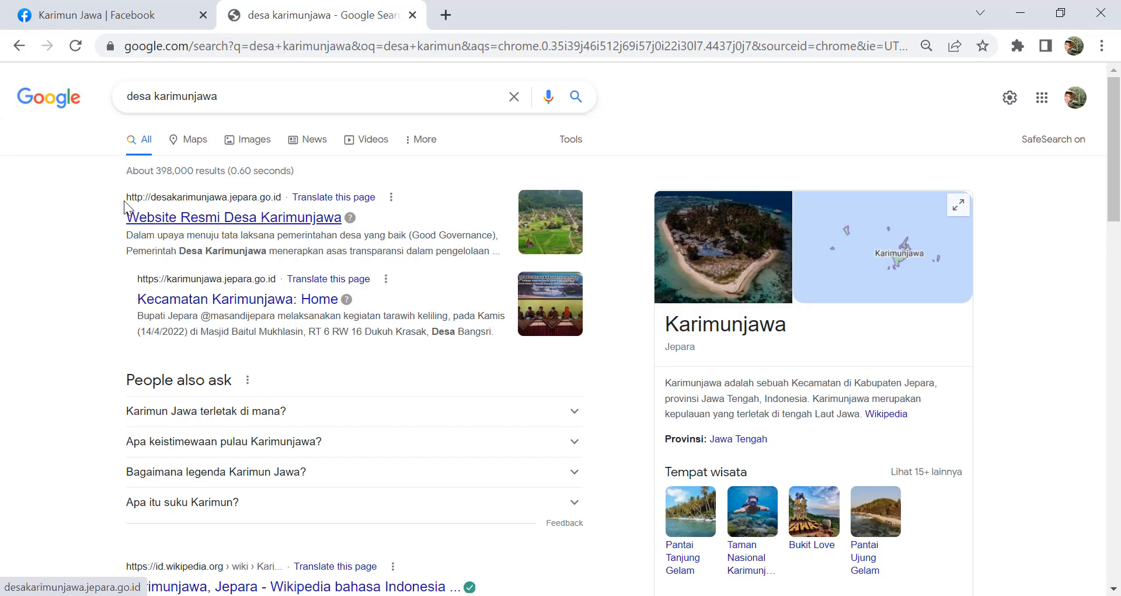
Step: Copy the karimunjawa.jepara.go.id site address and return to Excel
{"action": "left_click_drag", "start_coordinate": [121, 200], "coordinate": [162, 200]}
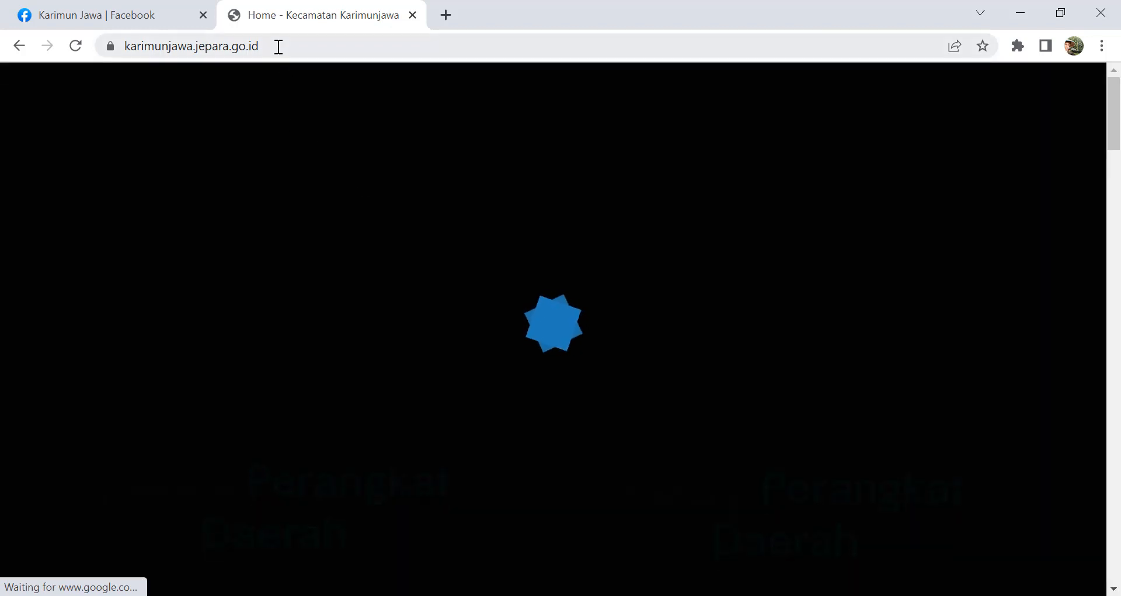
{"action": "left_click", "coordinate": [272, 46]}
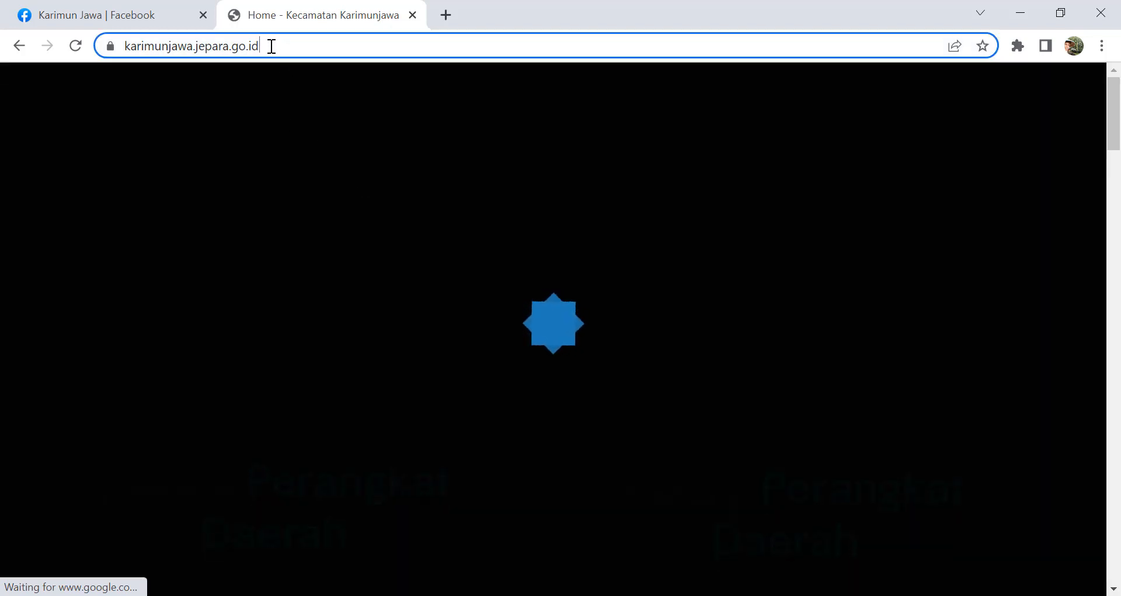
{"action": "left_click_drag", "start_coordinate": [271, 46], "coordinate": [138, 44]}
{"action": "right_click", "coordinate": [141, 43]}
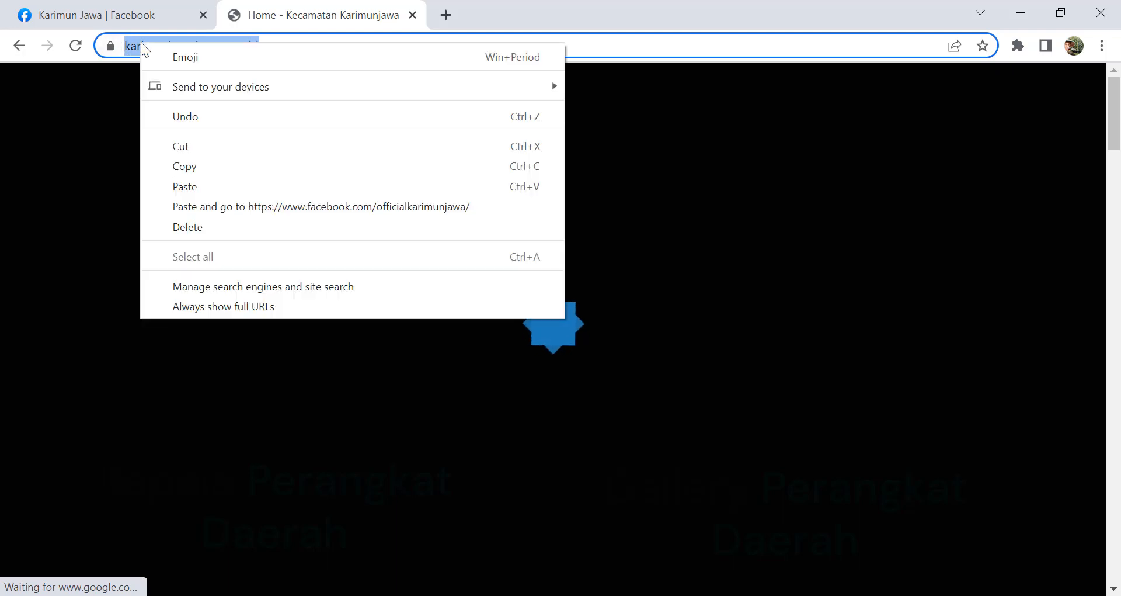
{"action": "left_click", "coordinate": [191, 167]}
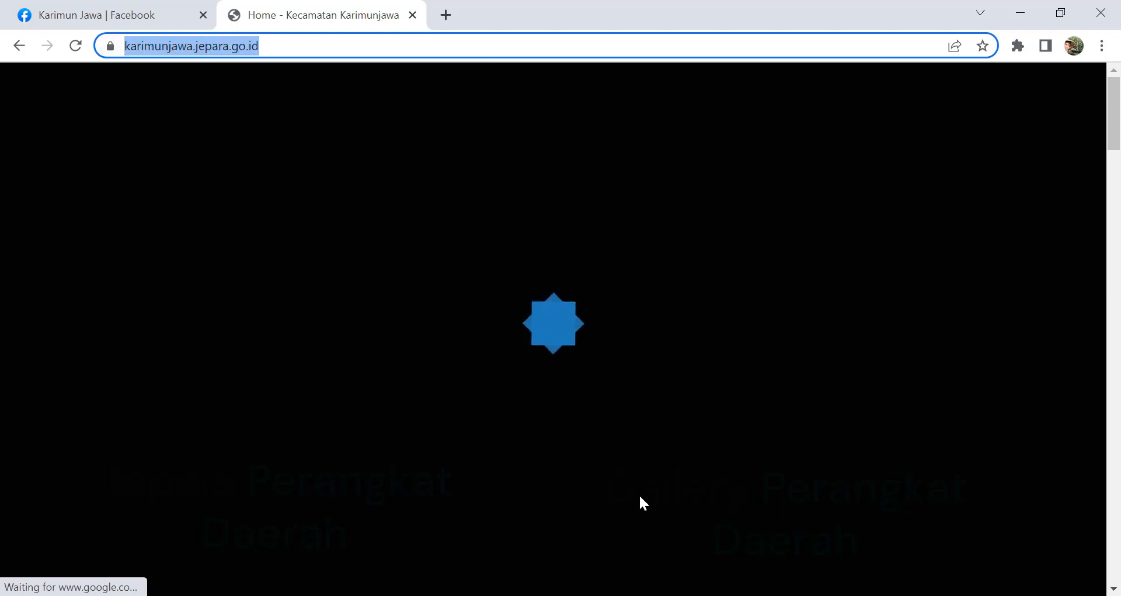
{"action": "key", "text": "alt+Tab"}
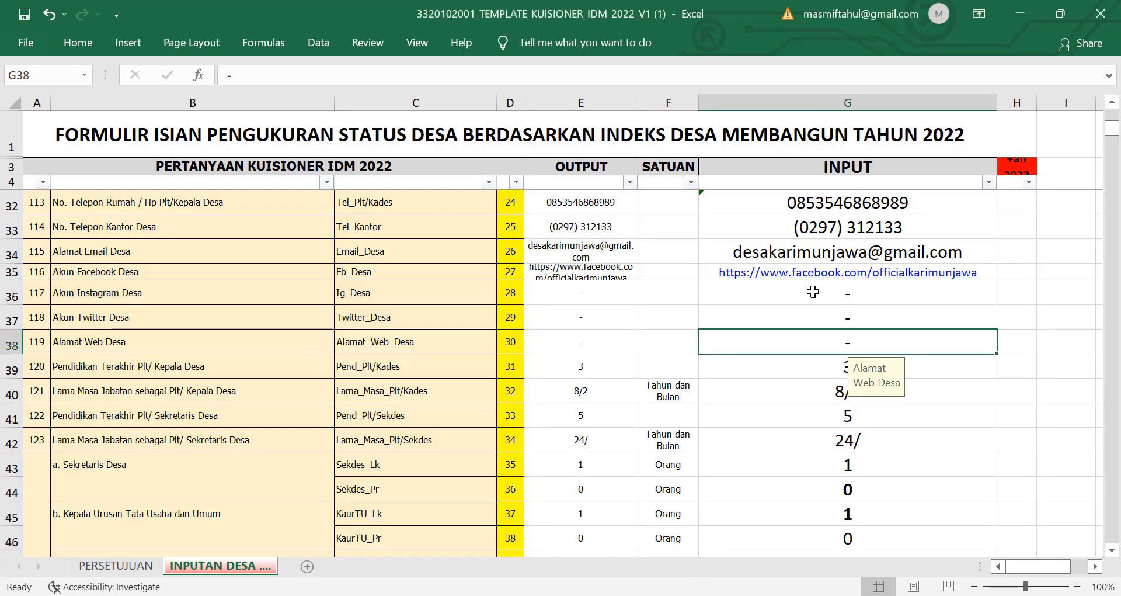
{"action": "right_click", "coordinate": [775, 350]}
{"action": "left_click", "coordinate": [819, 247]}
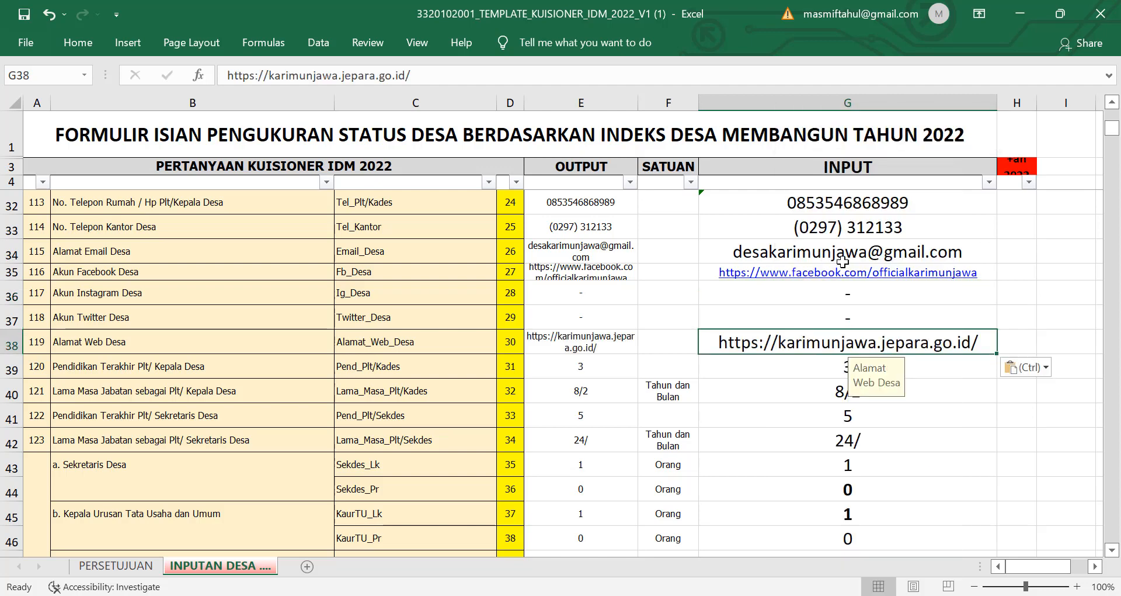
{"action": "left_click", "coordinate": [435, 76]}
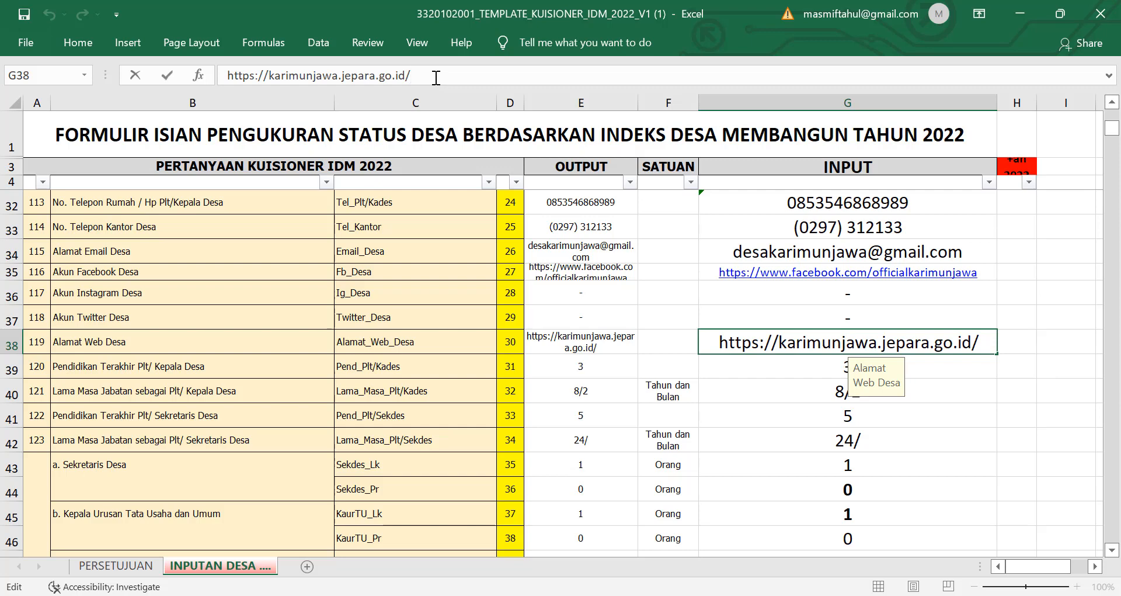
{"action": "key", "text": "BackSpace"}
{"action": "left_click", "coordinate": [999, 311]}
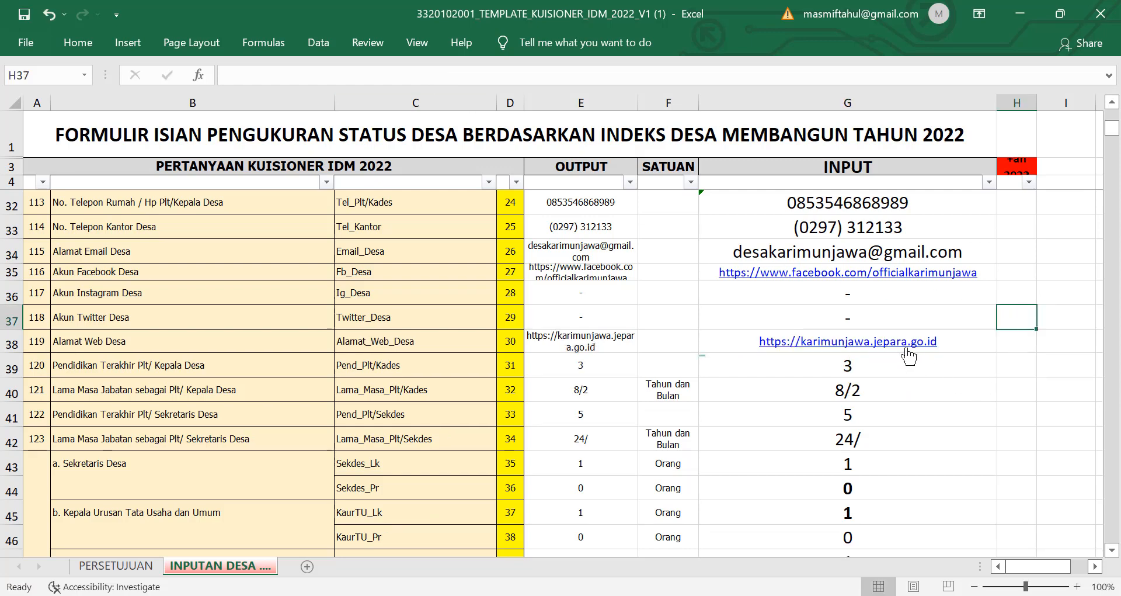
{"action": "left_click", "coordinate": [859, 349]}
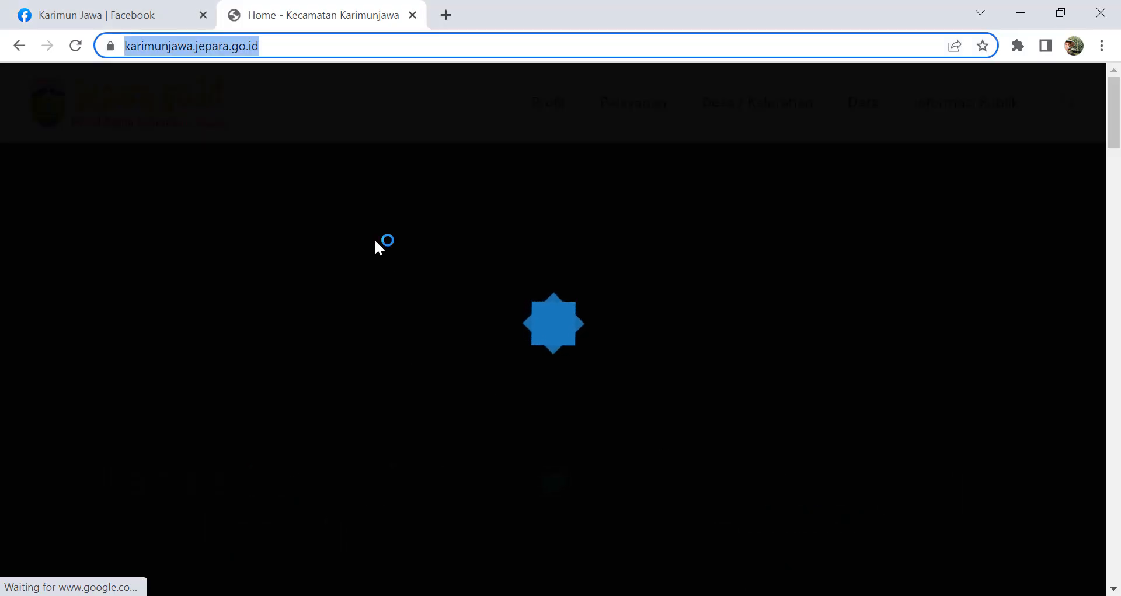
Step: Switch from the loading Karimunjawa page back to the Excel questionnaire
{"action": "key", "text": "alt+Tab"}
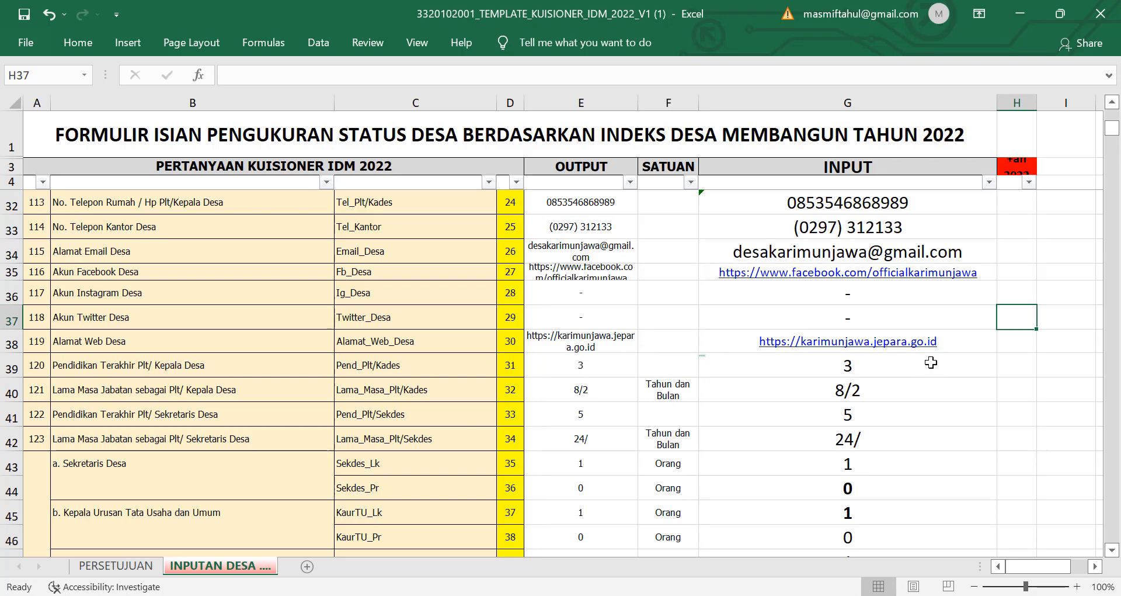
Step: Set the village head's education answer in G39 to 2 (Tamat S2)
{"action": "left_click", "coordinate": [931, 363]}
{"action": "scroll", "coordinate": [867, 238], "scroll_direction": "up", "scroll_amount": 1}
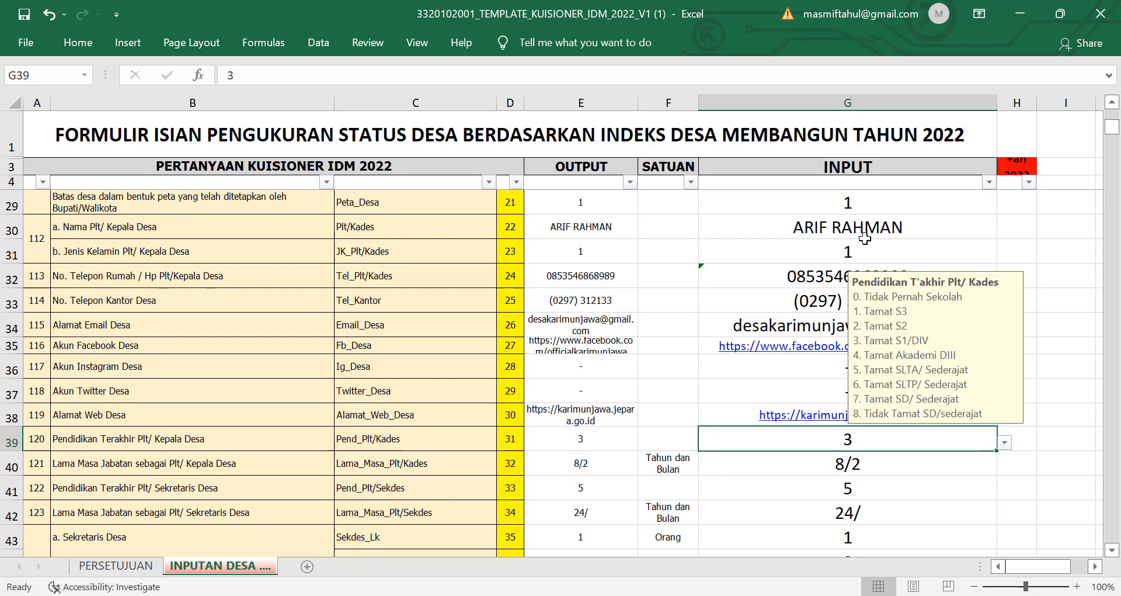
{"action": "left_click", "coordinate": [830, 227]}
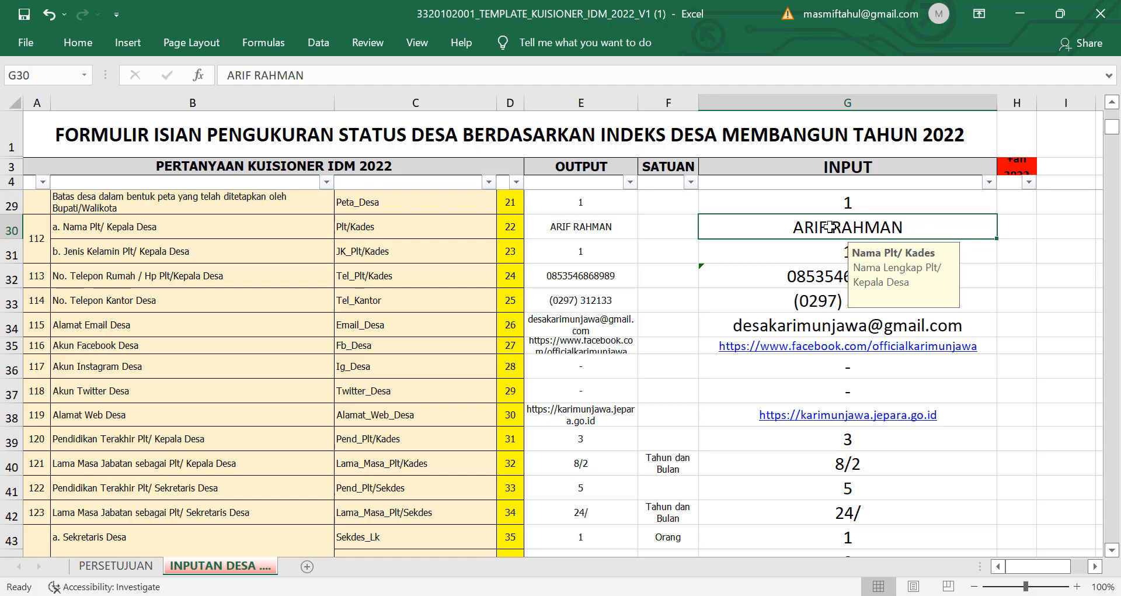
{"action": "left_click", "coordinate": [815, 440]}
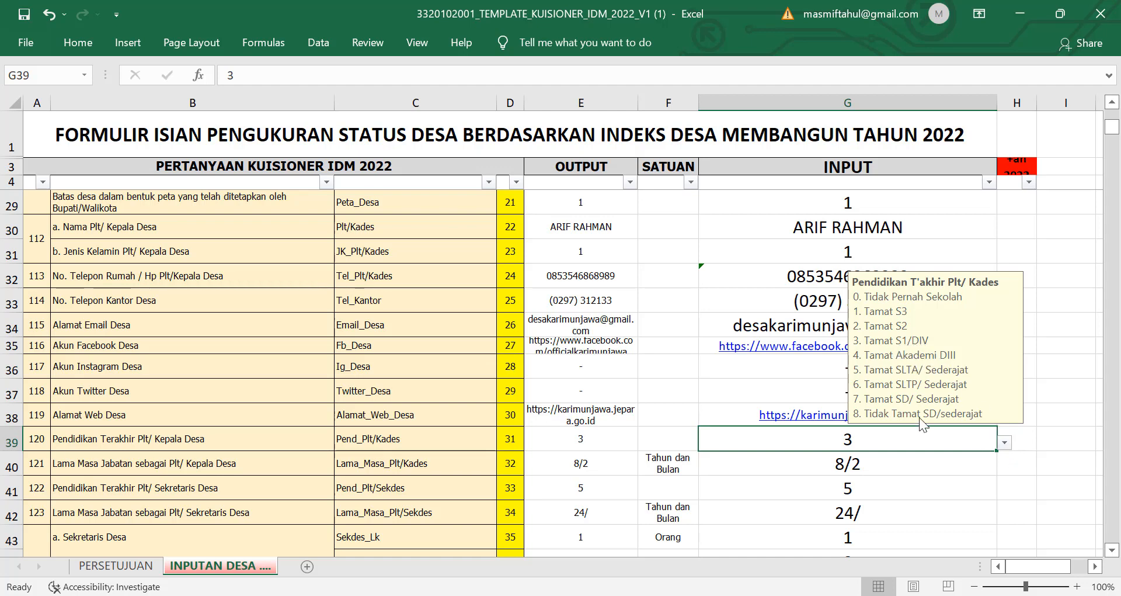
{"action": "left_click", "coordinate": [1006, 442]}
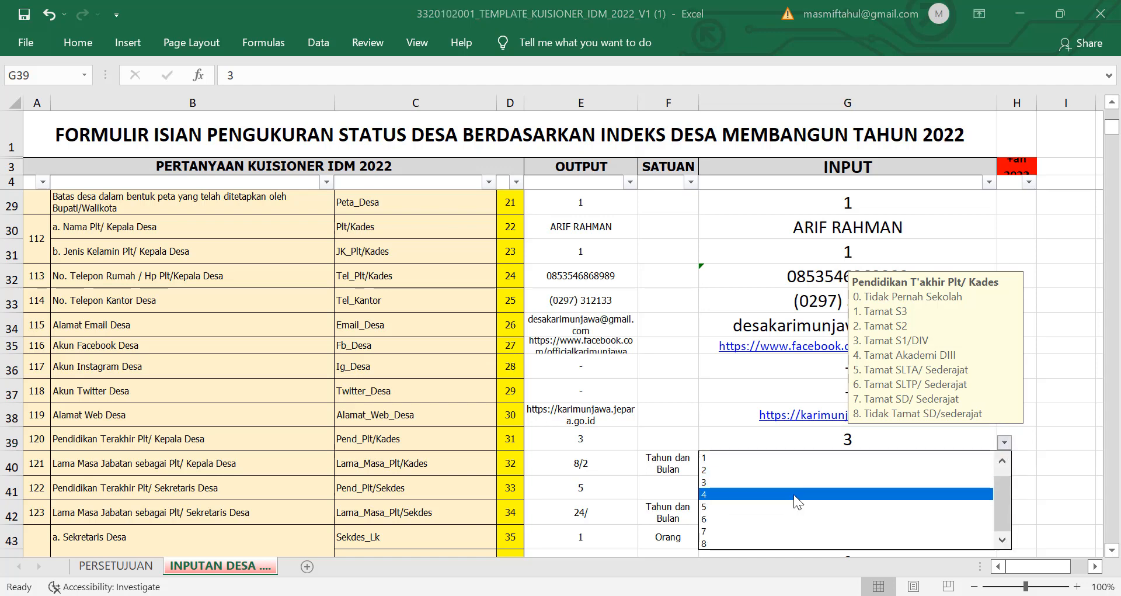
{"action": "key", "text": "Escape"}
{"action": "left_click", "coordinate": [799, 473]}
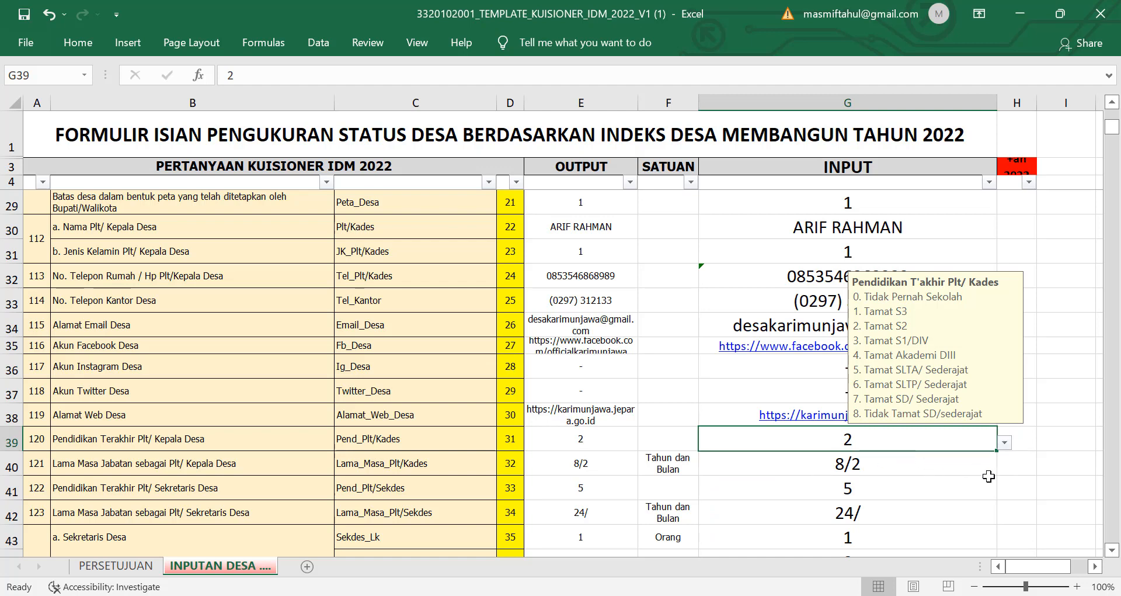
{"action": "left_click", "coordinate": [283, 465]}
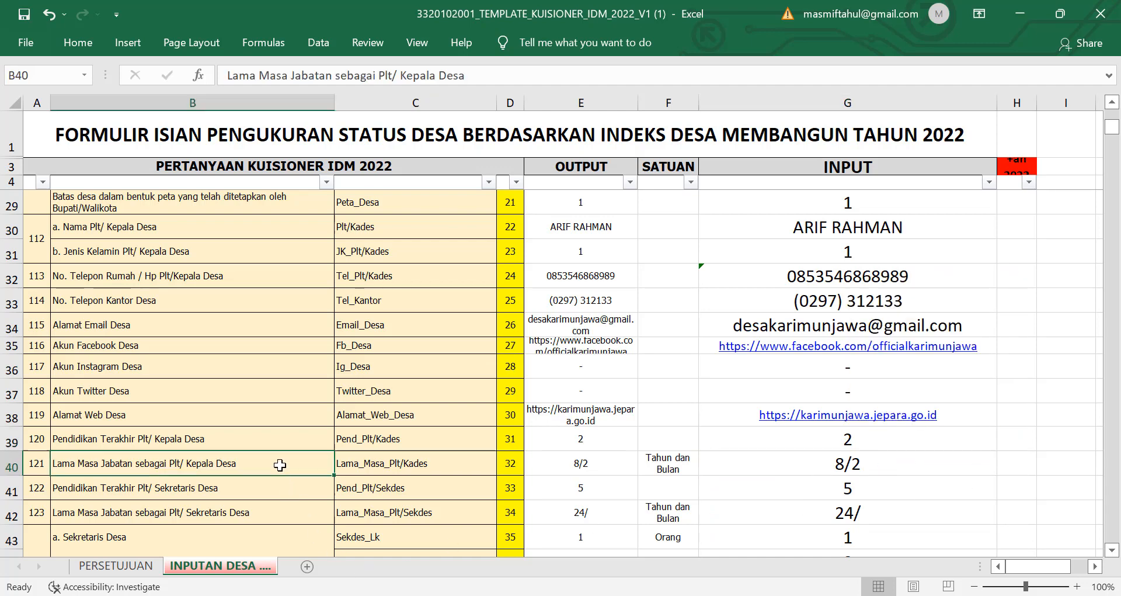
{"action": "scroll", "coordinate": [309, 474], "scroll_direction": "down", "scroll_amount": 1}
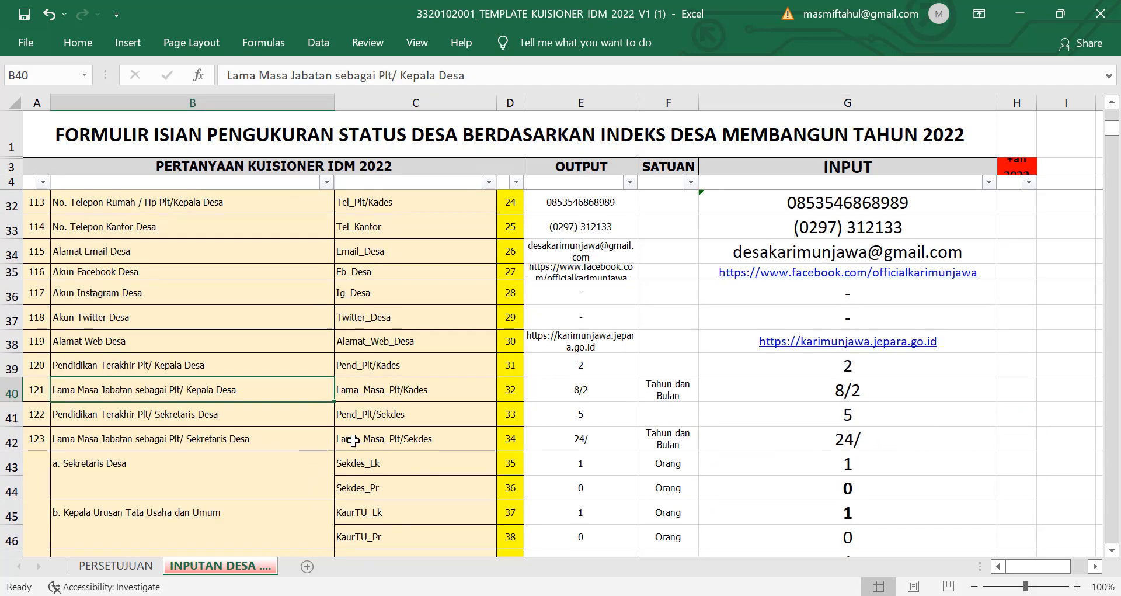
Step: Replace the tenure value 8/2 in G40 with '2 Tahun 1 Bulan'
{"action": "left_click", "coordinate": [827, 394]}
{"action": "double_click", "coordinate": [827, 394]}
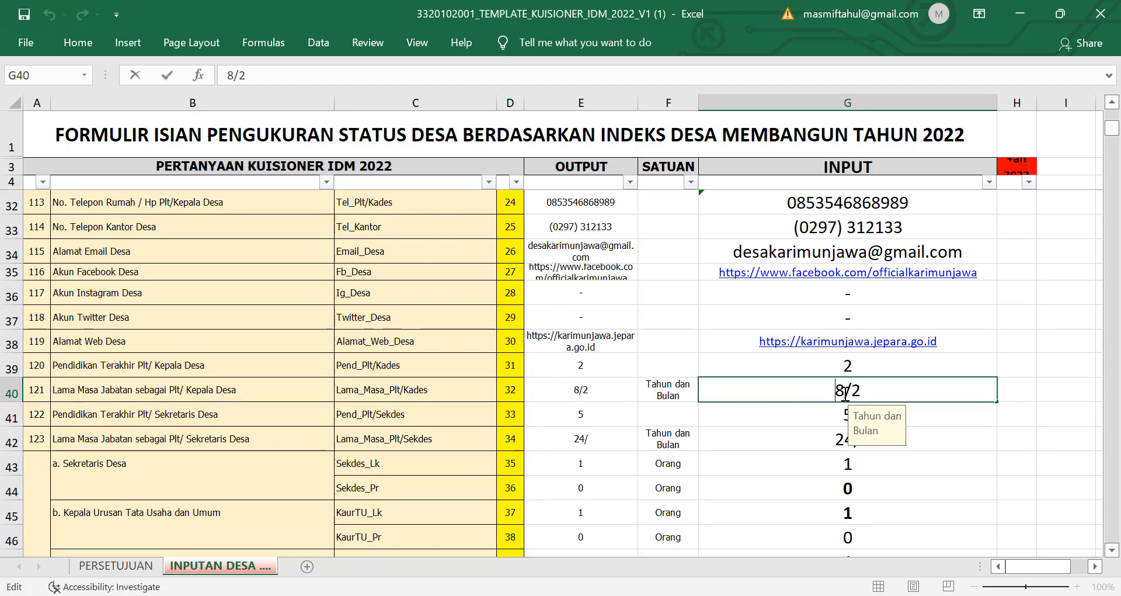
{"action": "left_click_drag", "start_coordinate": [868, 393], "coordinate": [823, 396]}
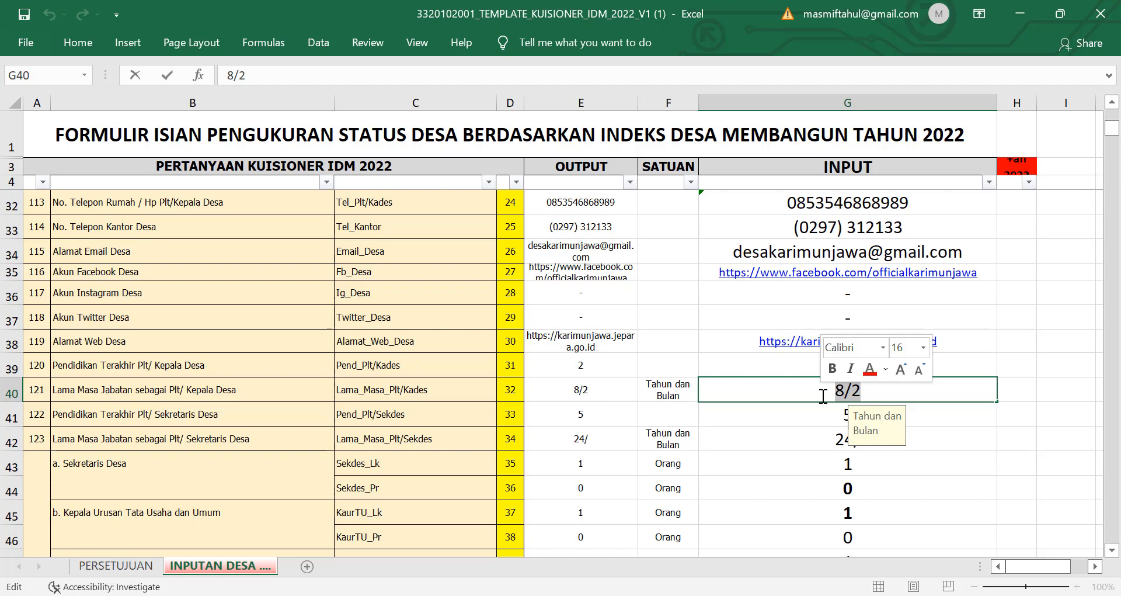
{"action": "type", "text": "2"}
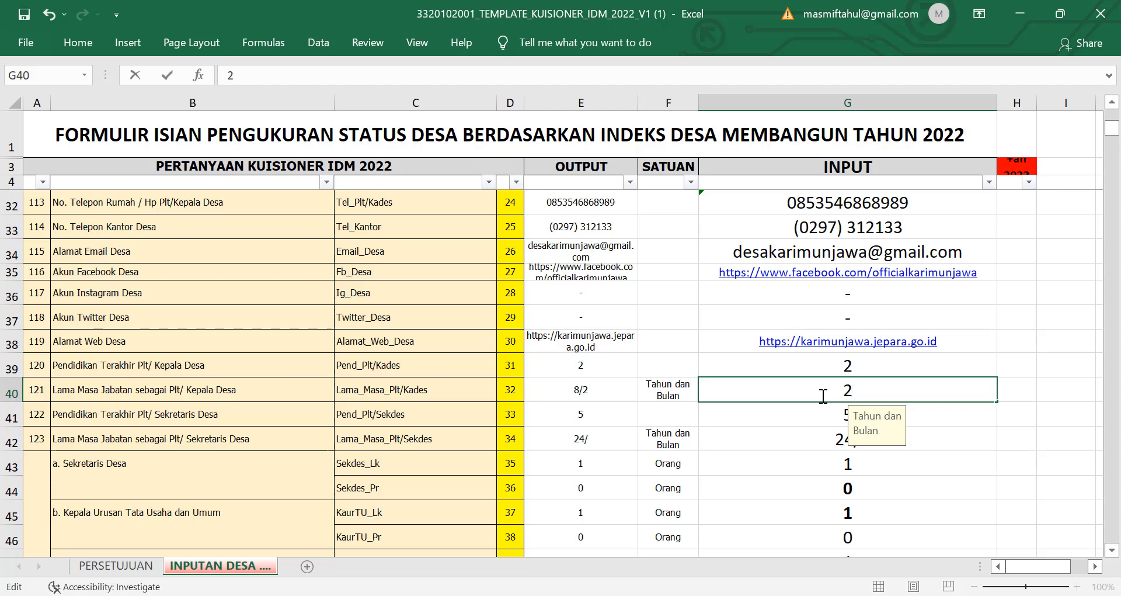
{"action": "type", "text": "1"}
{"action": "key", "text": "BackSpace"}
{"action": "type", "text": "Tahun 1"}
{"action": "type", "text": "lan"}
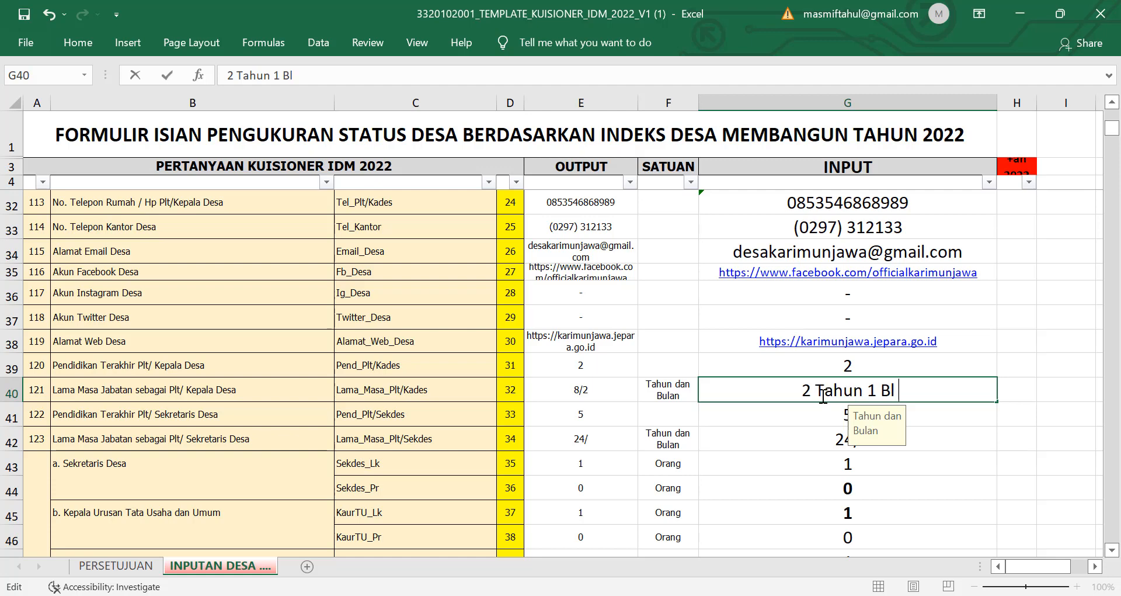
{"action": "key", "text": "BackSpace"}
{"action": "key", "text": "BackSpace"}
{"action": "key", "text": "BackSpace"}
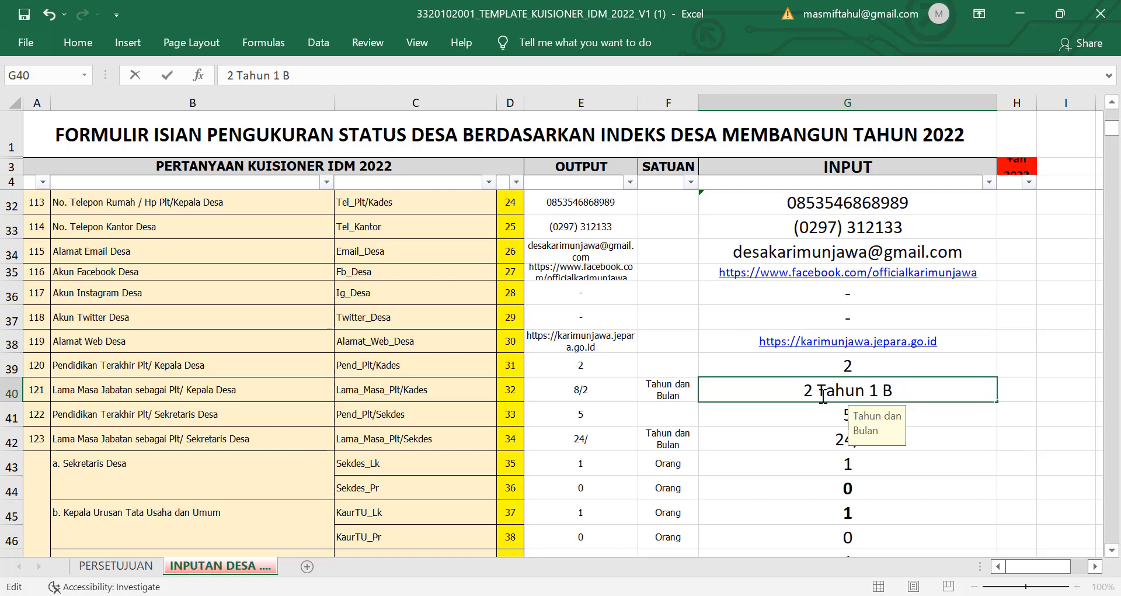
{"action": "type", "text": "ulan"}
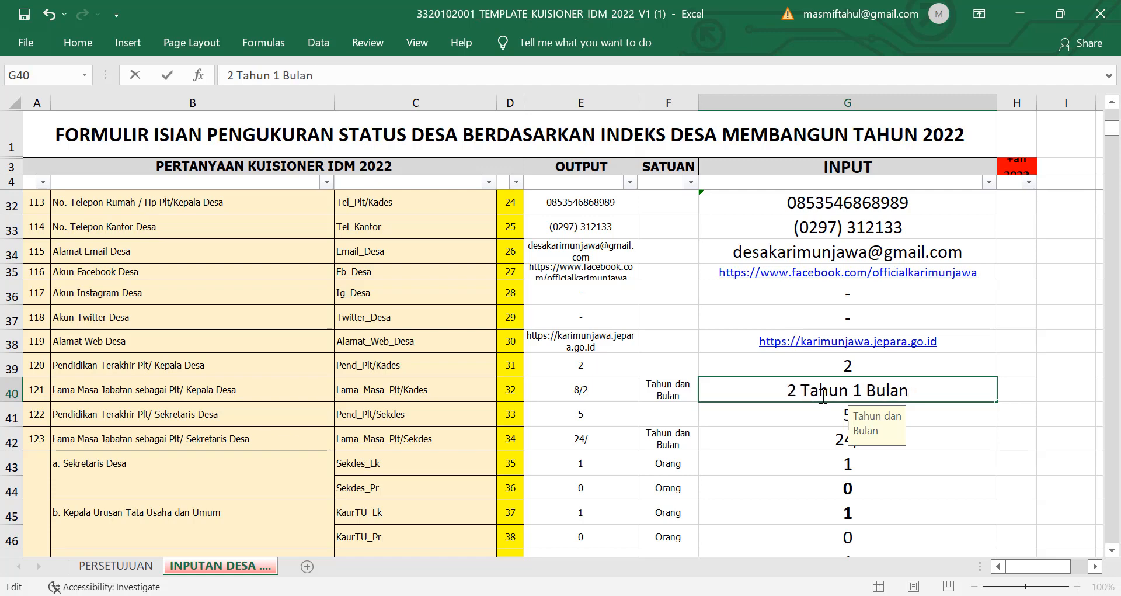
{"action": "left_click", "coordinate": [979, 513]}
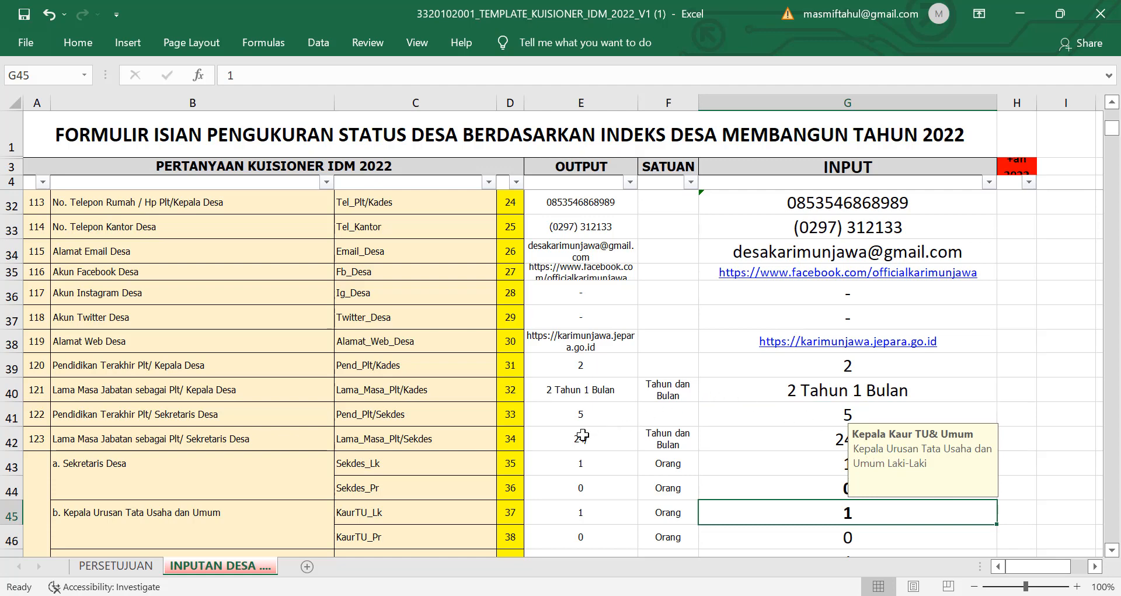
Step: Dismiss the McAfee antivirus expiry popup
{"action": "scroll", "coordinate": [449, 416], "scroll_direction": "down", "scroll_amount": 1}
{"action": "scroll", "coordinate": [449, 416], "scroll_direction": "down", "scroll_amount": 1}
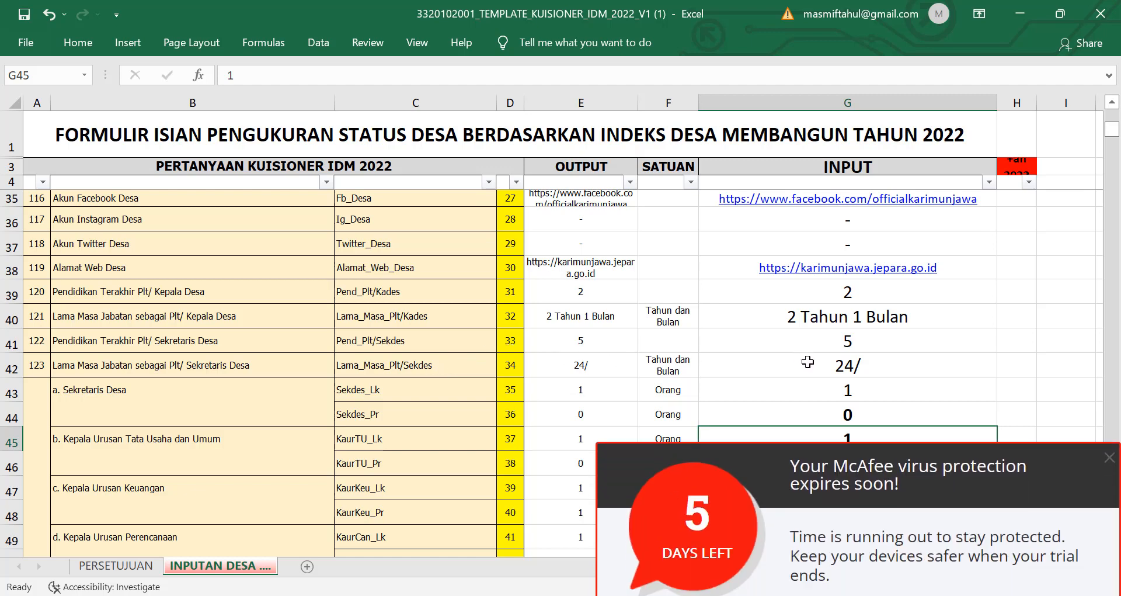
{"action": "left_click", "coordinate": [1110, 393]}
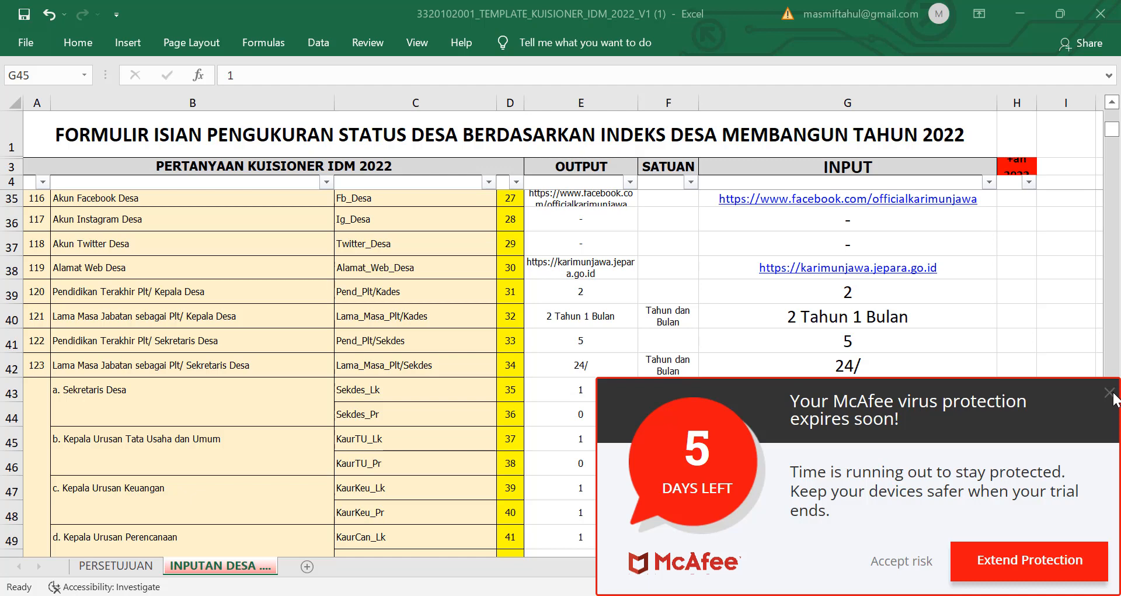
{"action": "left_click", "coordinate": [1111, 395]}
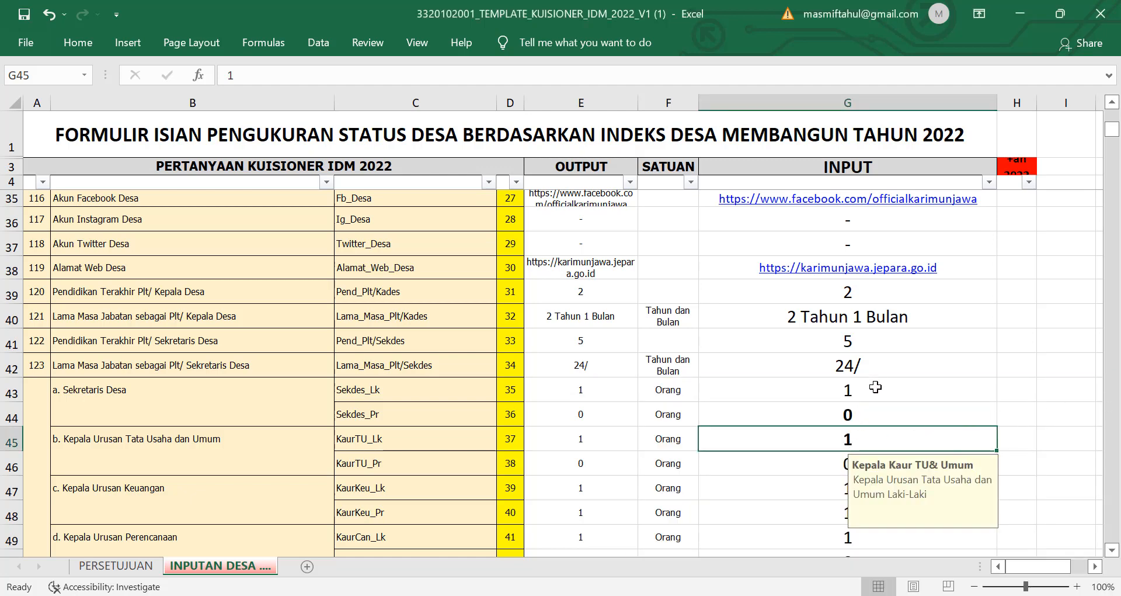
Step: Set the acting secretary's education answer in G41 to 4 from the dropdown
{"action": "left_click", "coordinate": [877, 344]}
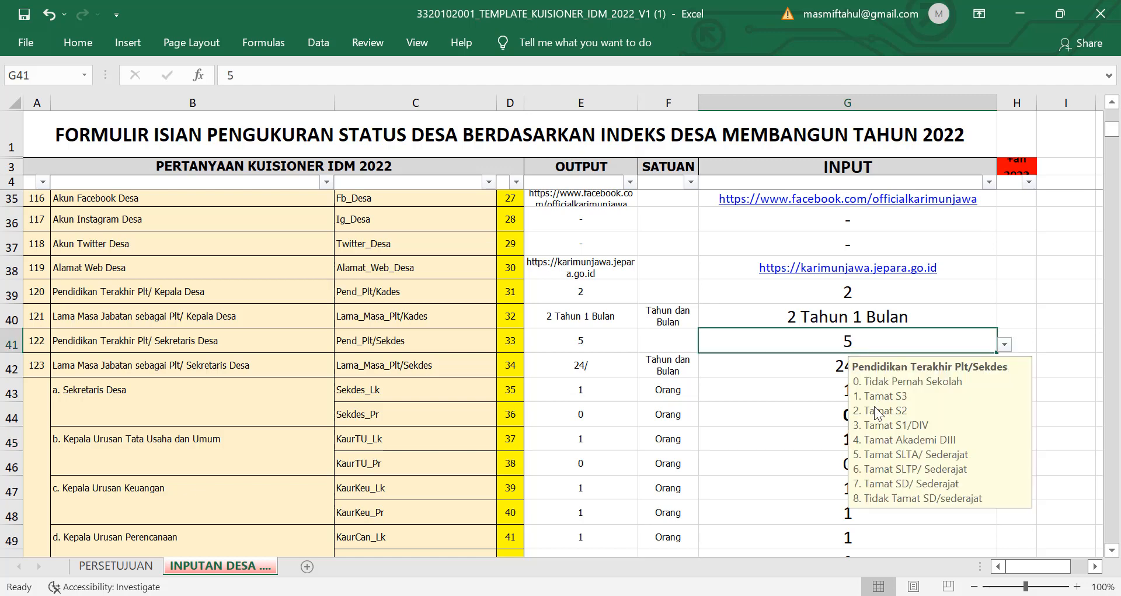
{"action": "left_click", "coordinate": [1005, 344]}
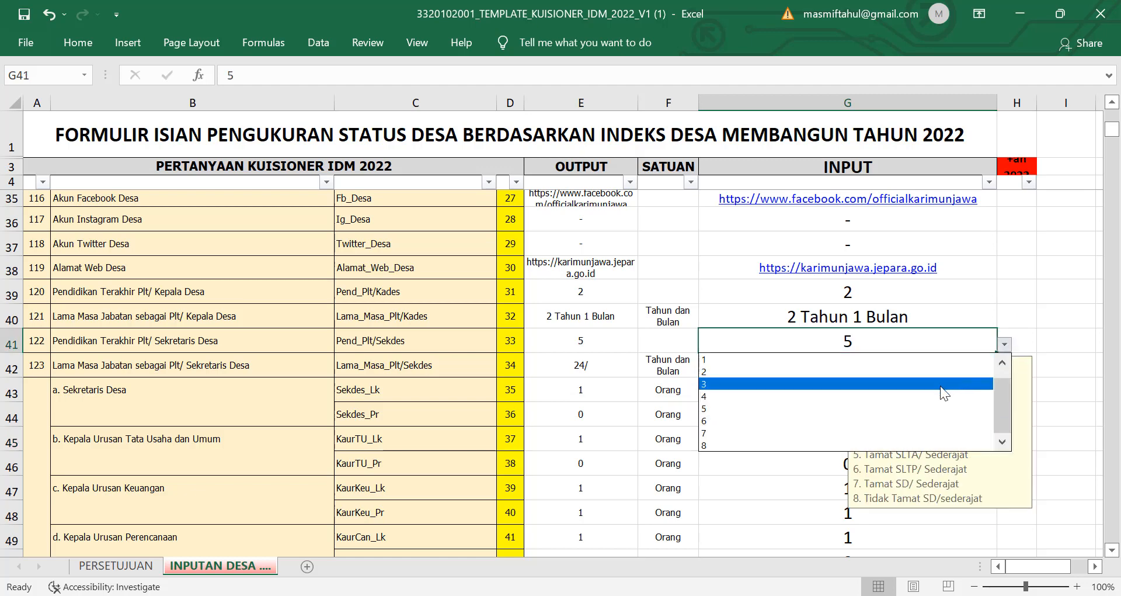
{"action": "left_click", "coordinate": [920, 396]}
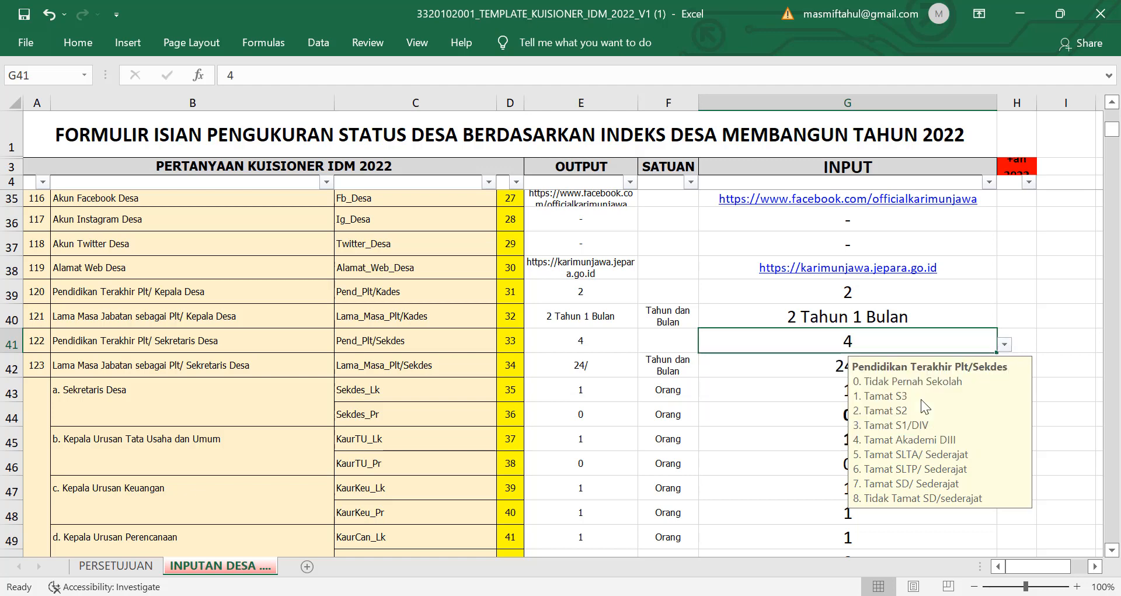
{"action": "left_click", "coordinate": [1029, 345]}
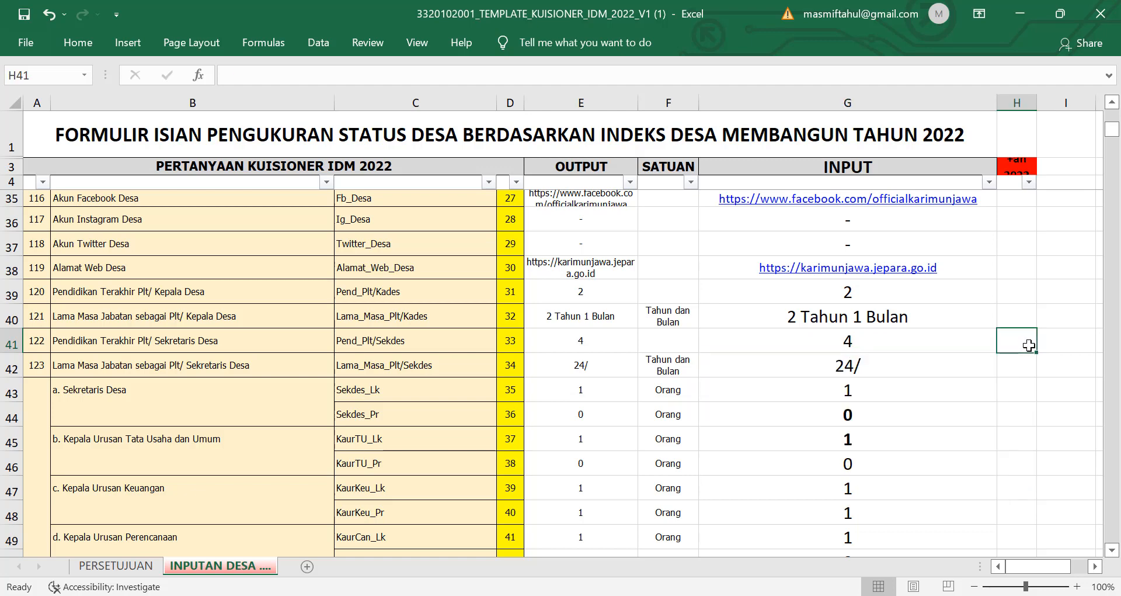
{"action": "left_click", "coordinate": [891, 369]}
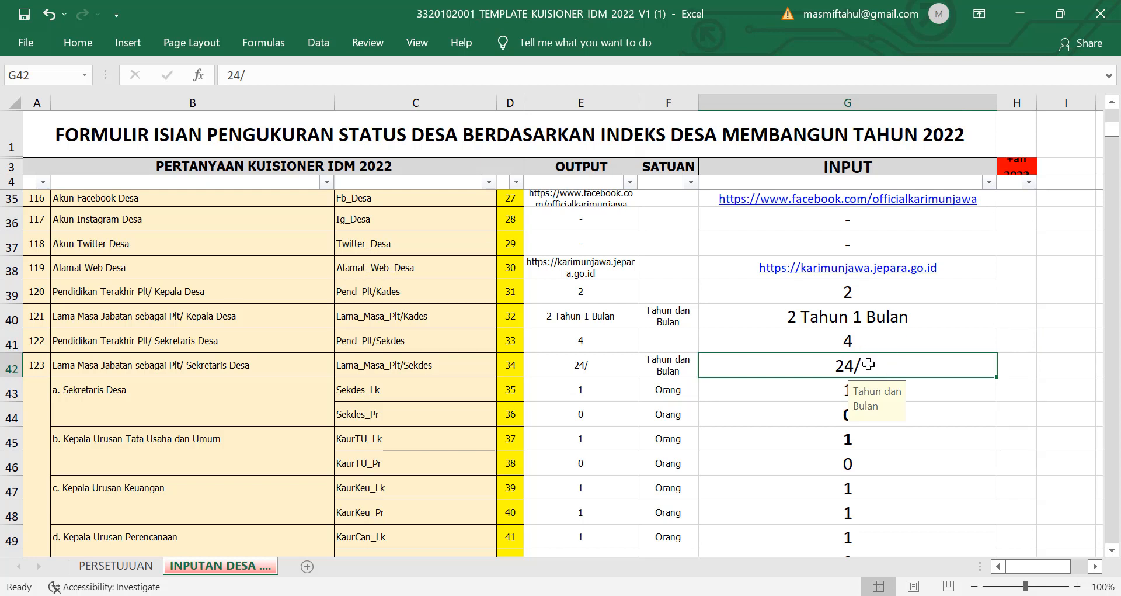
Step: Enter '15 Tahun' as the acting secretary's tenure in G42
{"action": "type", "text": "3"}
{"action": "left_click_drag", "start_coordinate": [854, 365], "coordinate": [831, 361]}
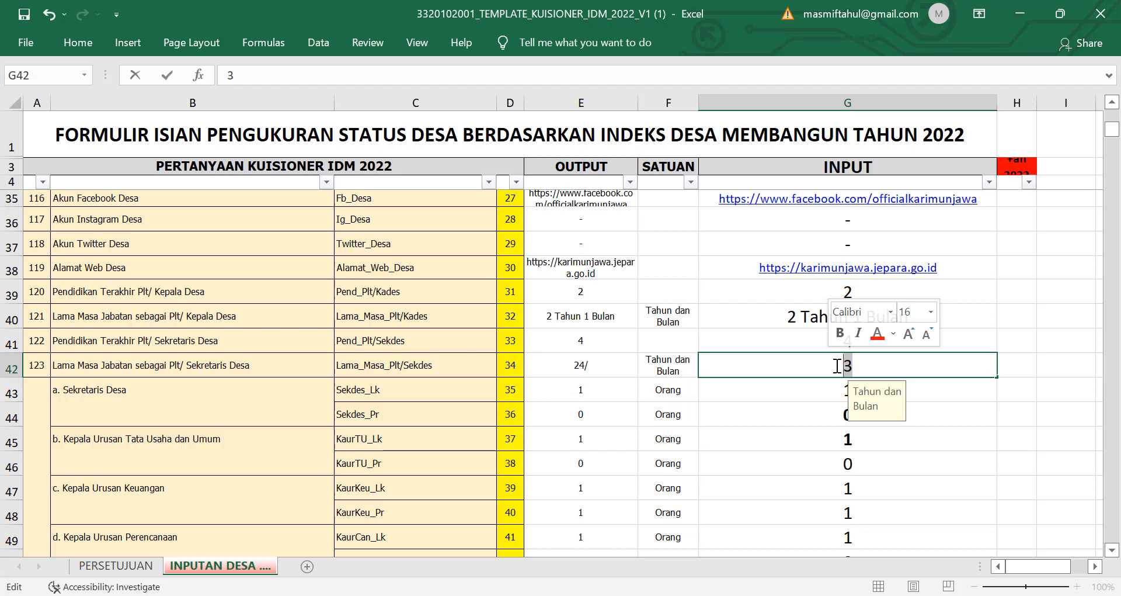
{"action": "left_click", "coordinate": [857, 366]}
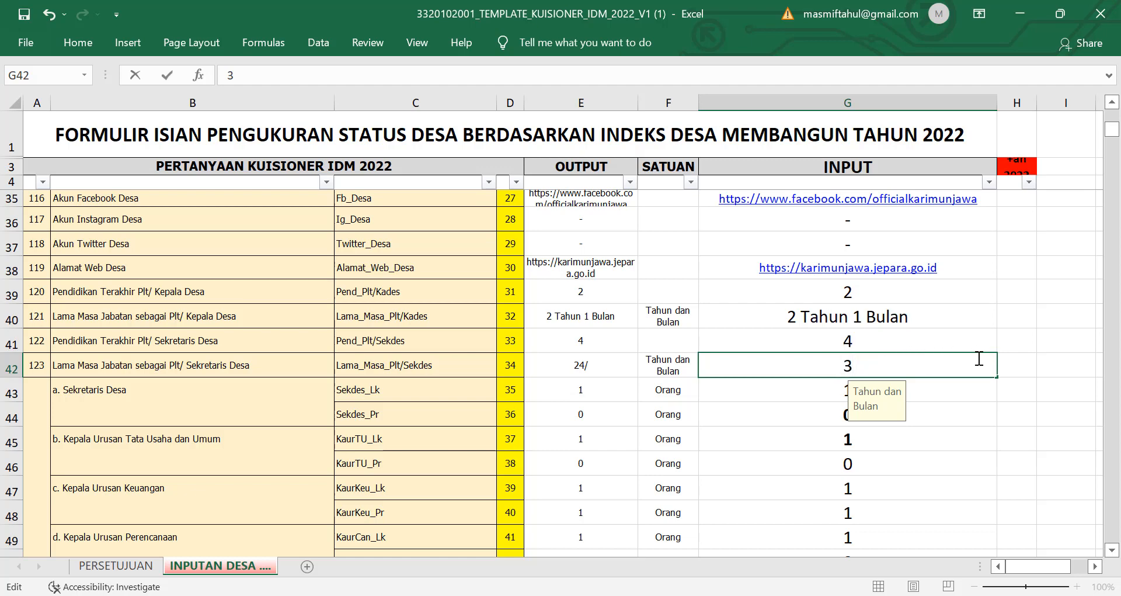
{"action": "key", "text": "Return"}
{"action": "left_click", "coordinate": [905, 359]}
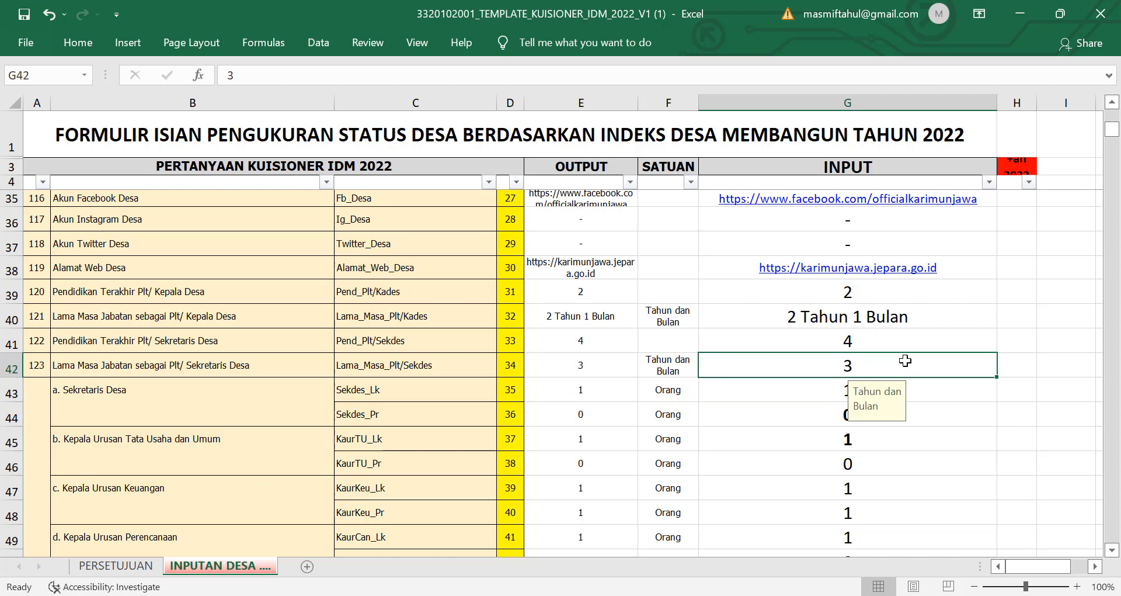
{"action": "type", "text": "15 Tahun"}
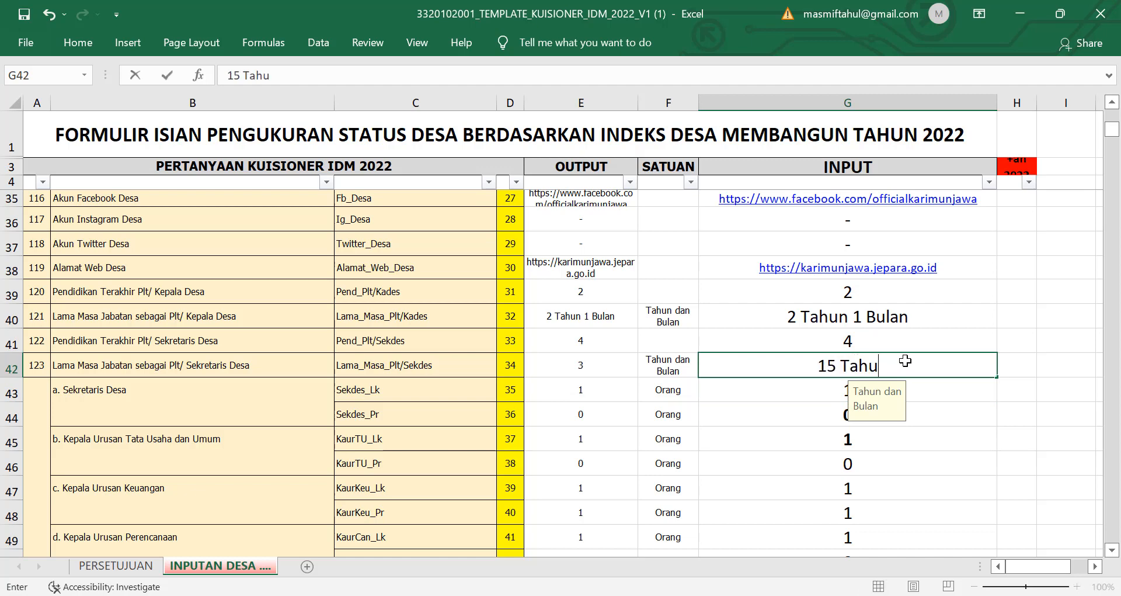
{"action": "left_click", "coordinate": [944, 415]}
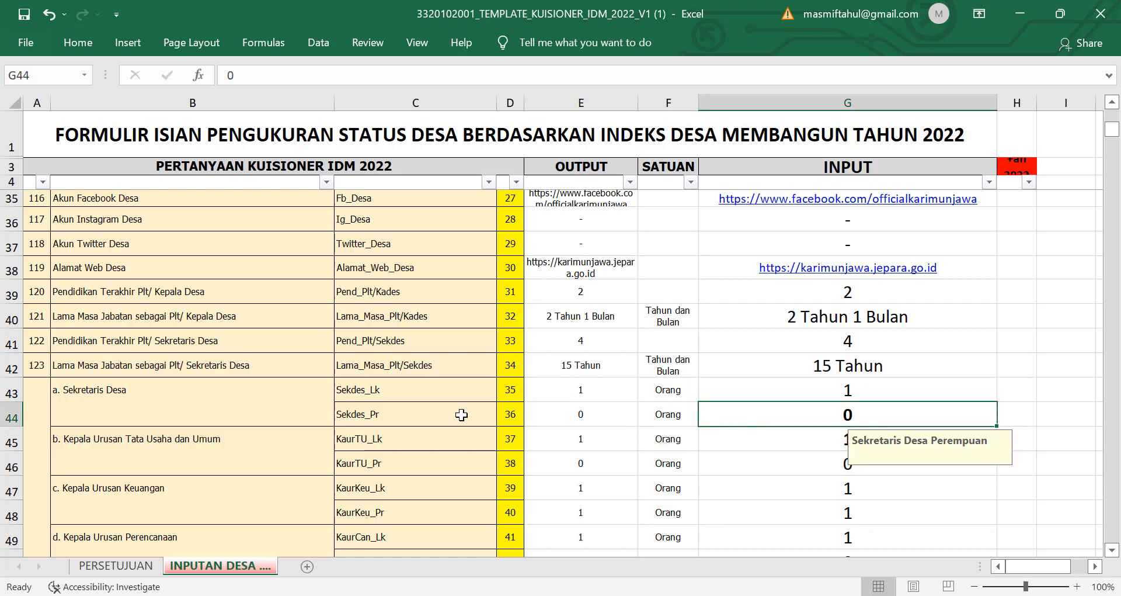
{"action": "scroll", "coordinate": [464, 415], "scroll_direction": "down", "scroll_amount": 1}
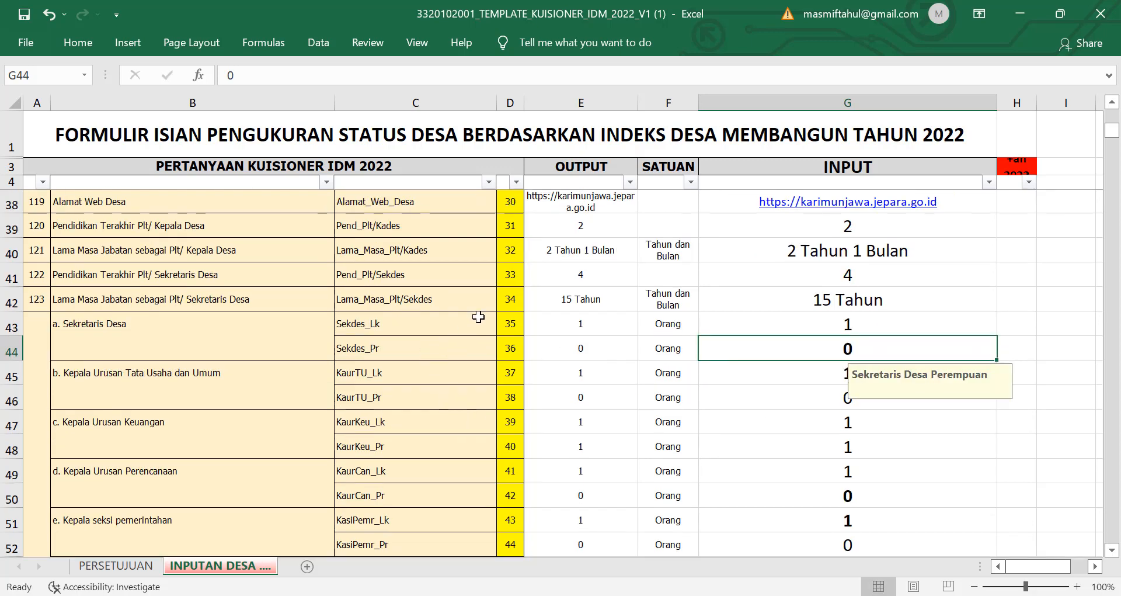
{"action": "left_click", "coordinate": [478, 317]}
{"action": "left_click", "coordinate": [466, 343]}
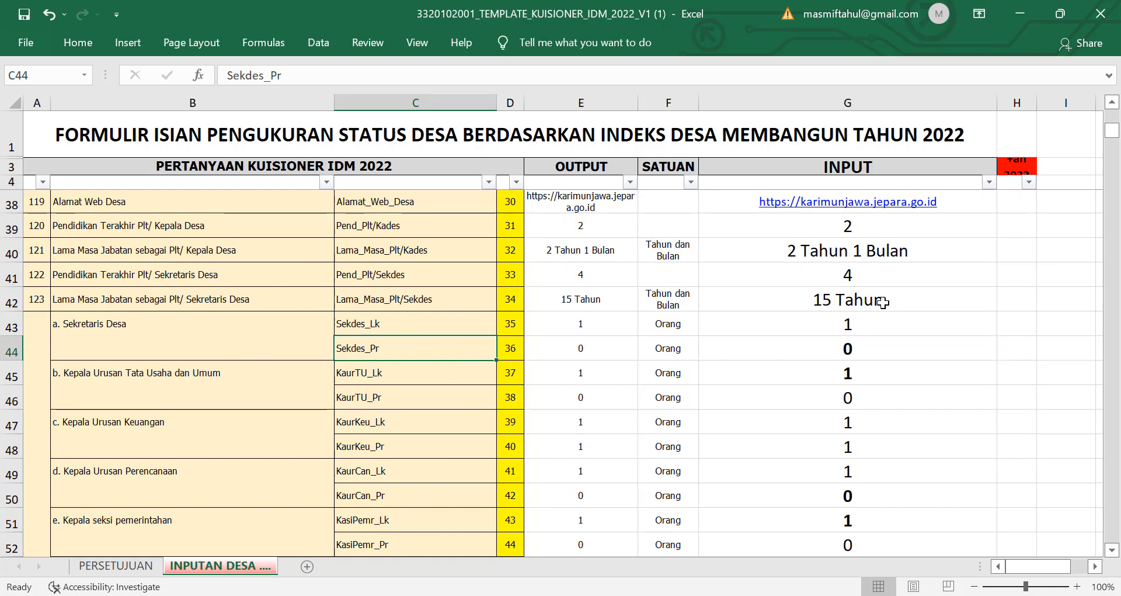
{"action": "left_click", "coordinate": [916, 321]}
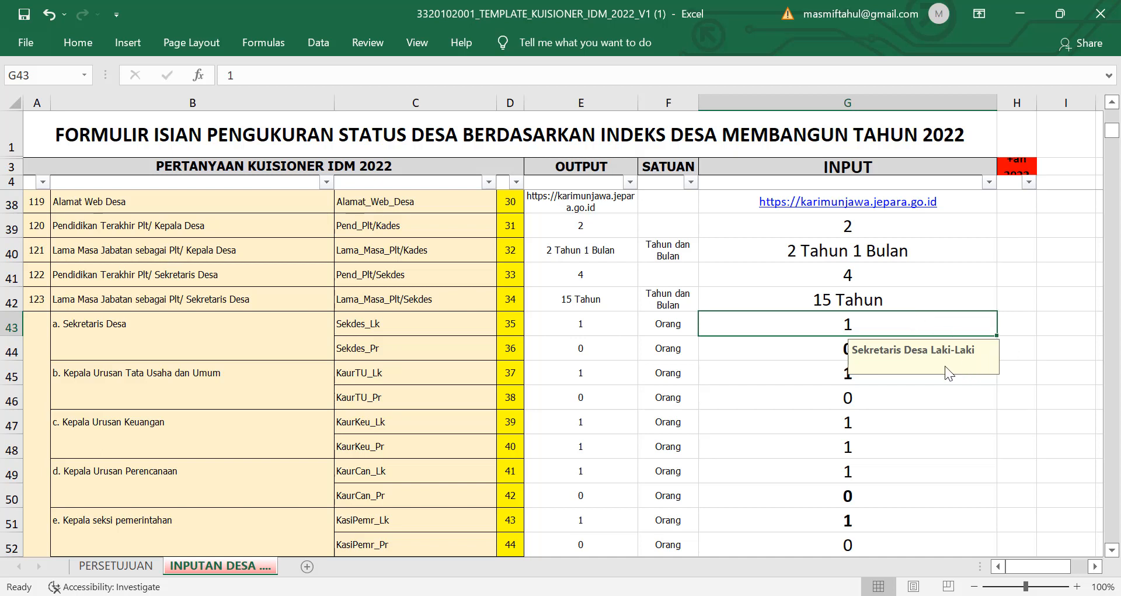
{"action": "left_click", "coordinate": [817, 353]}
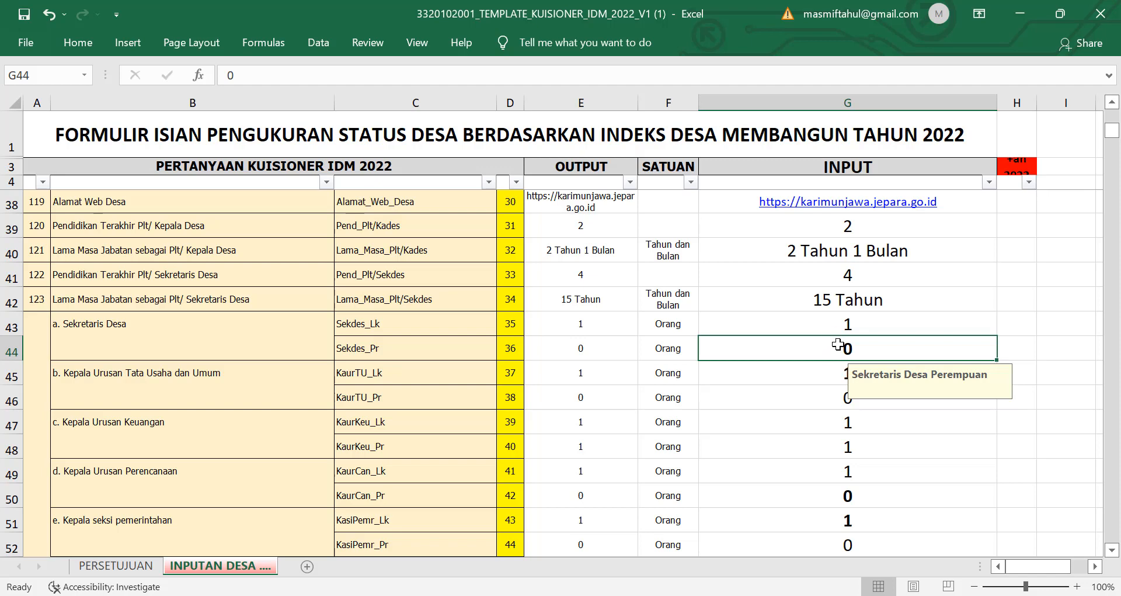
{"action": "left_click", "coordinate": [921, 415]}
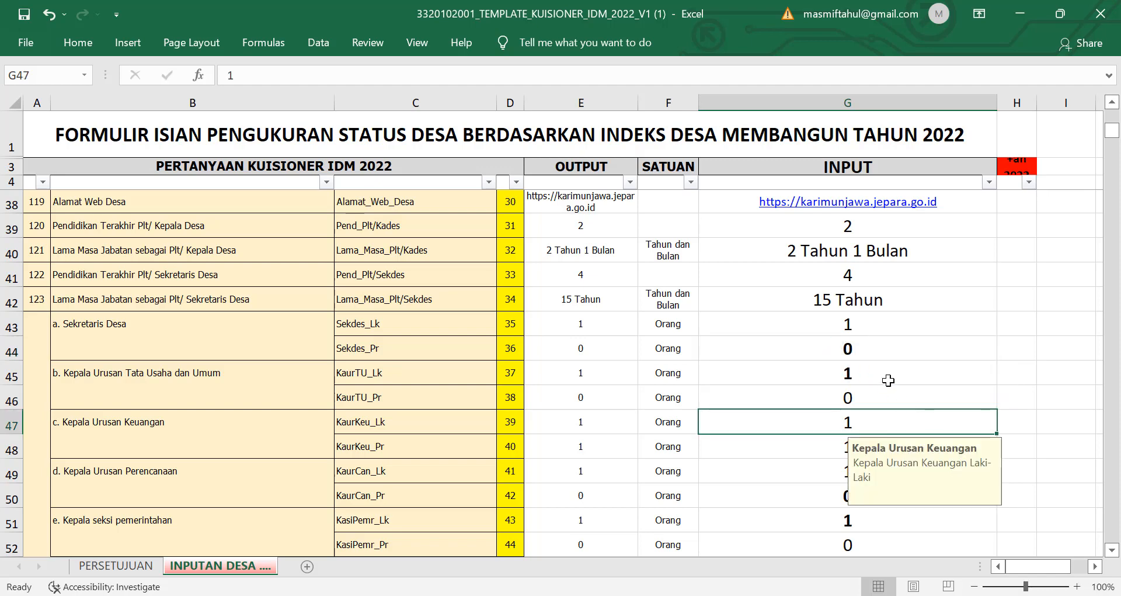
{"action": "scroll", "coordinate": [479, 417], "scroll_direction": "down", "scroll_amount": 1}
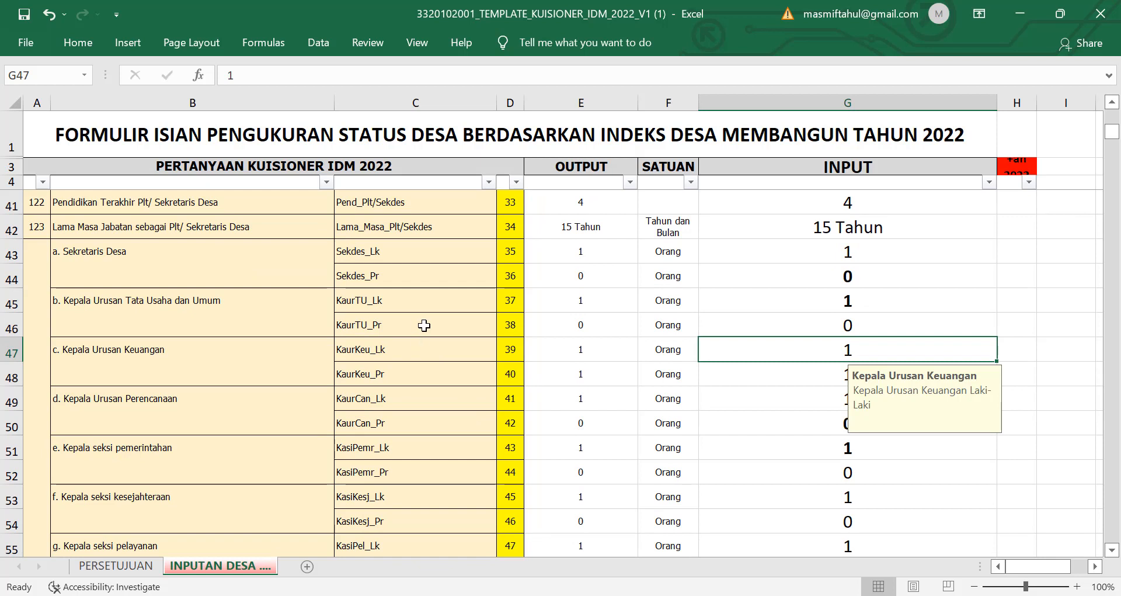
{"action": "left_click", "coordinate": [878, 300]}
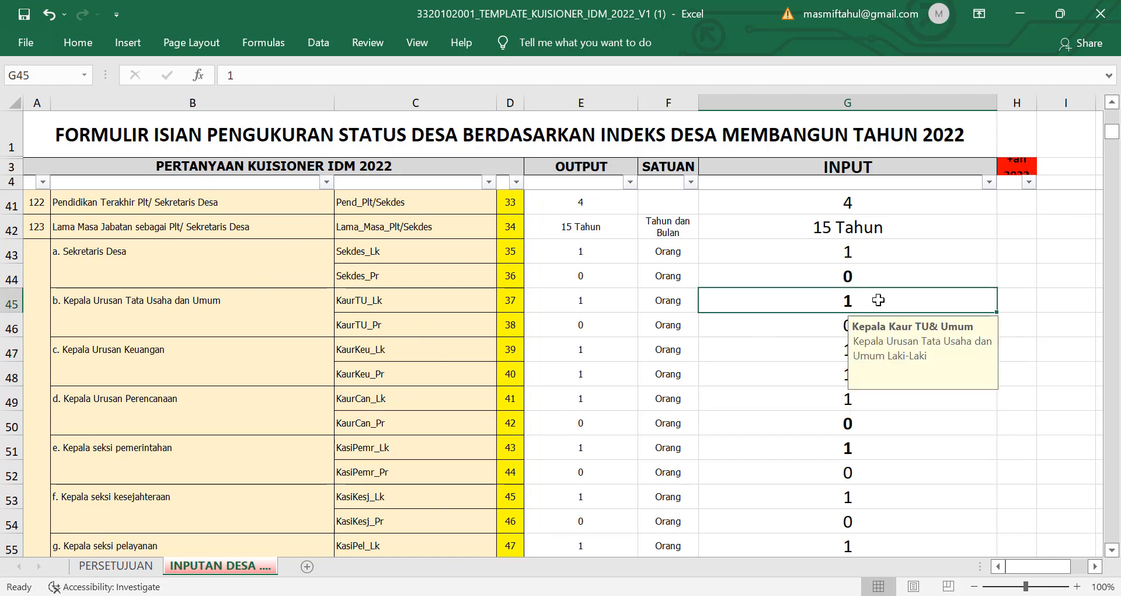
{"action": "left_click", "coordinate": [827, 321]}
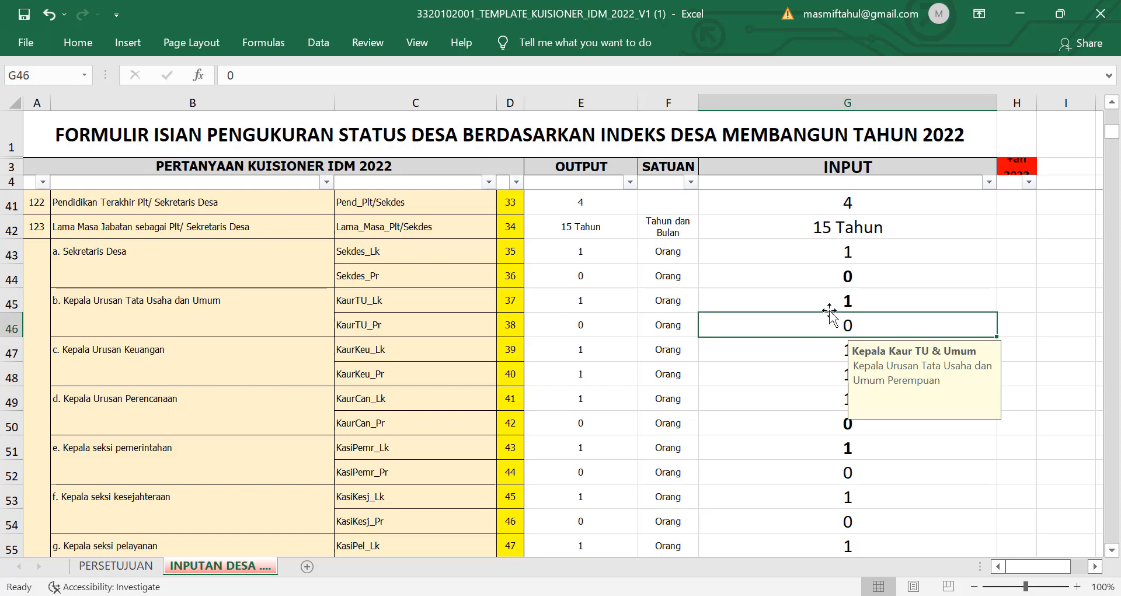
{"action": "left_click", "coordinate": [833, 301]}
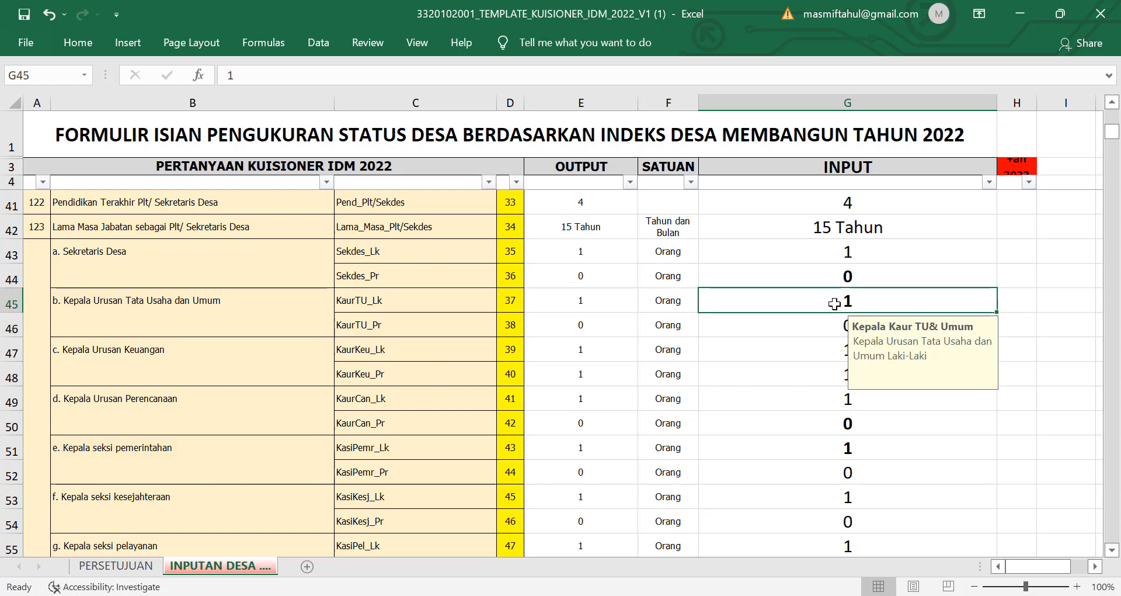
{"action": "type", "text": "0"}
{"action": "left_click", "coordinate": [835, 323]}
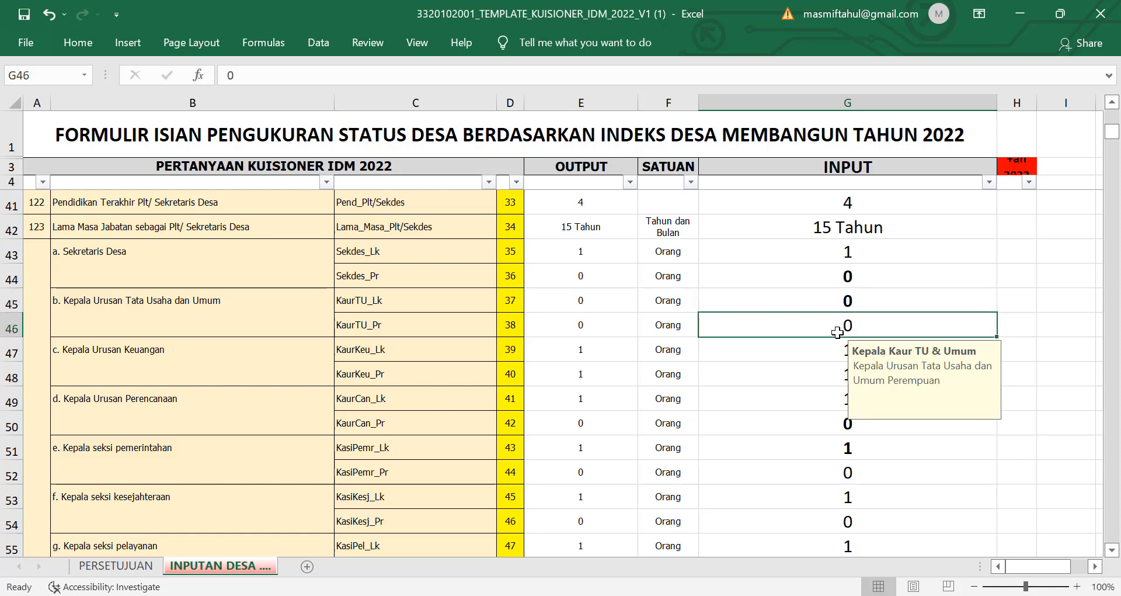
{"action": "type", "text": "1"}
{"action": "left_click", "coordinate": [835, 349]}
{"action": "scroll", "coordinate": [835, 349], "scroll_direction": "down", "scroll_amount": 1}
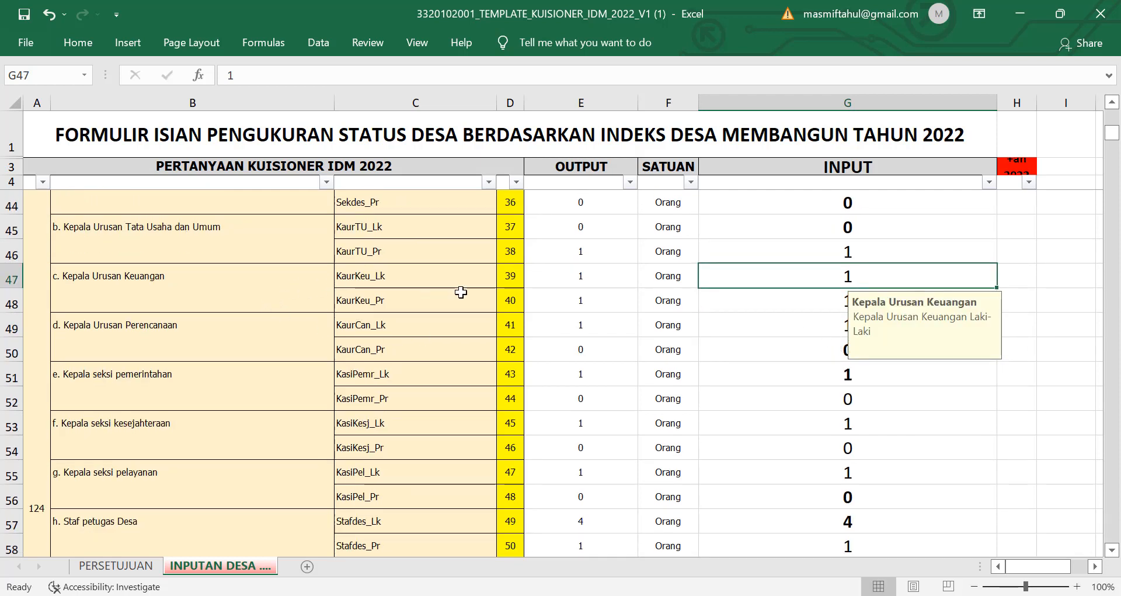
{"action": "left_click", "coordinate": [828, 305]}
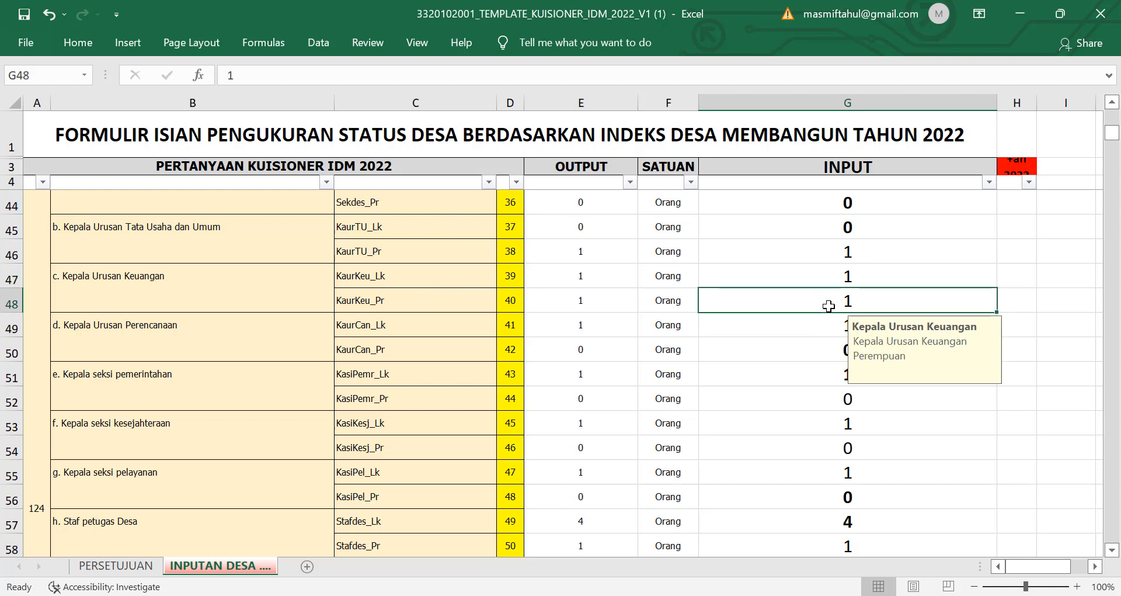
{"action": "scroll", "coordinate": [314, 302], "scroll_direction": "down", "scroll_amount": 1}
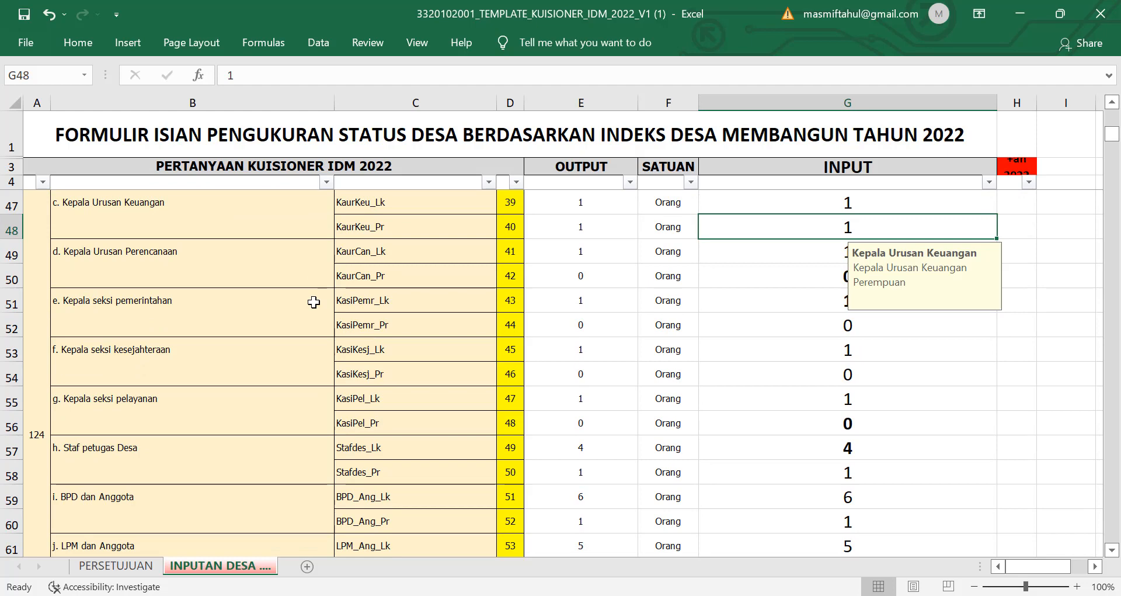
{"action": "scroll", "coordinate": [314, 301], "scroll_direction": "up", "scroll_amount": 2}
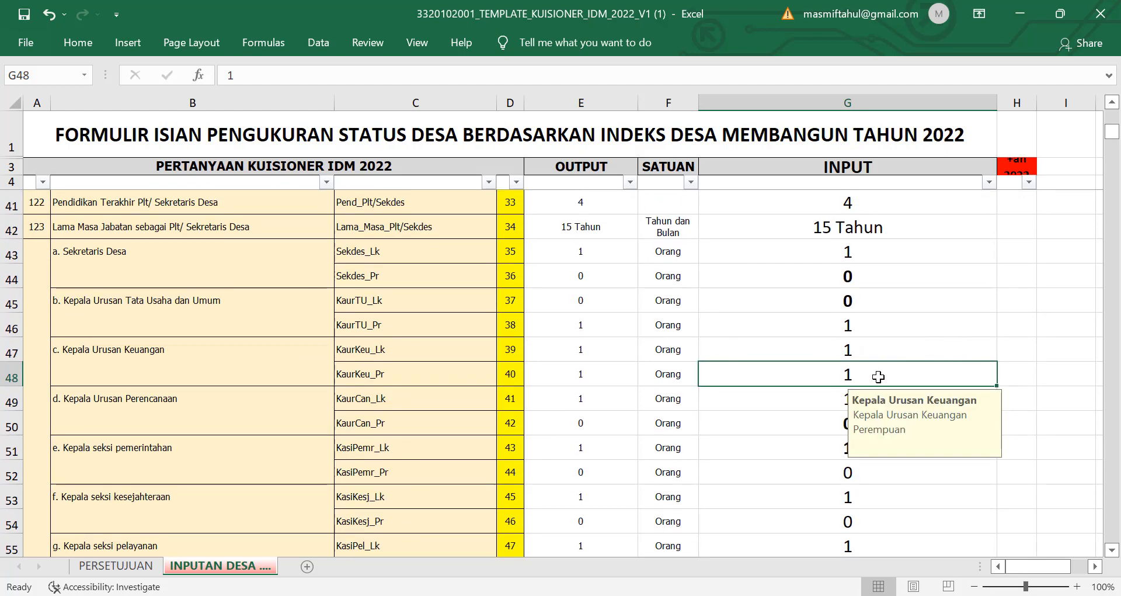
{"action": "left_click", "coordinate": [820, 397]}
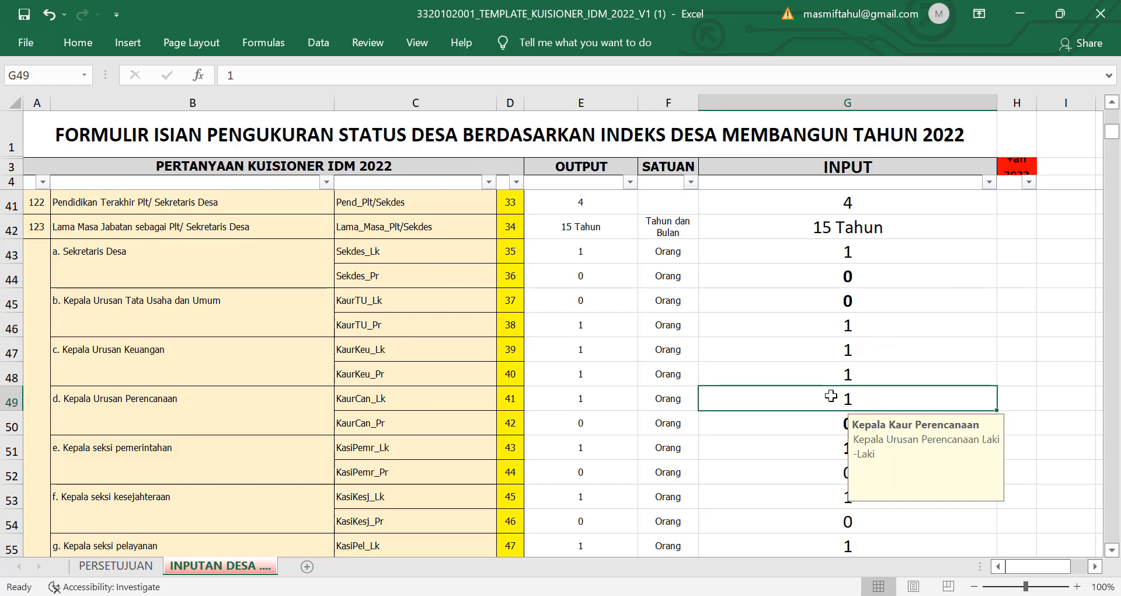
{"action": "left_click", "coordinate": [829, 423]}
{"action": "scroll", "coordinate": [828, 426], "scroll_direction": "down", "scroll_amount": 1}
{"action": "scroll", "coordinate": [828, 426], "scroll_direction": "down", "scroll_amount": 2}
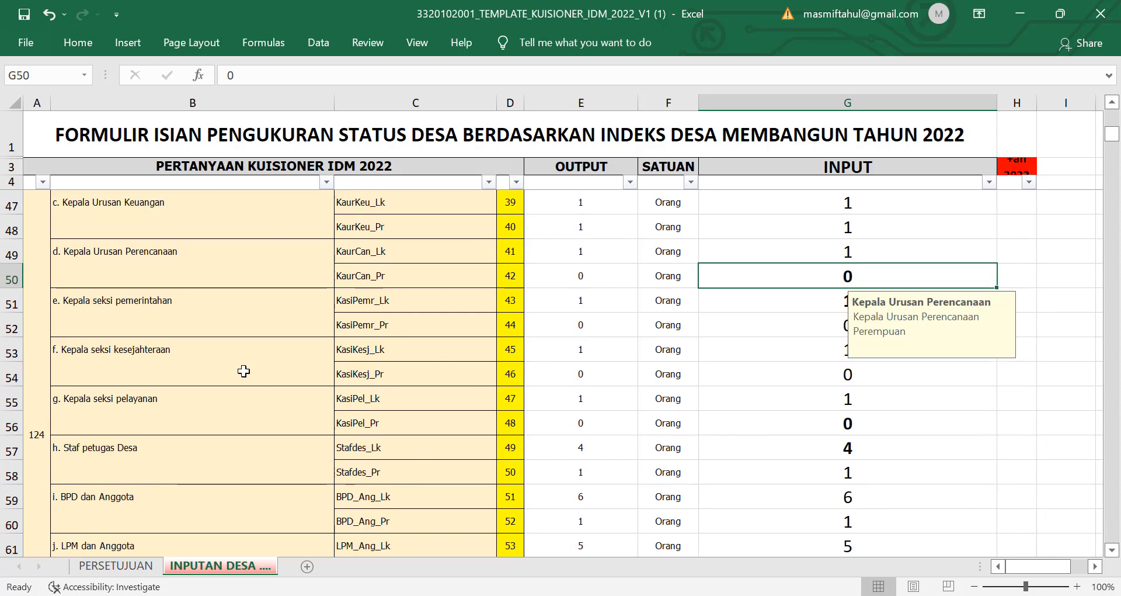
{"action": "left_click", "coordinate": [839, 307]}
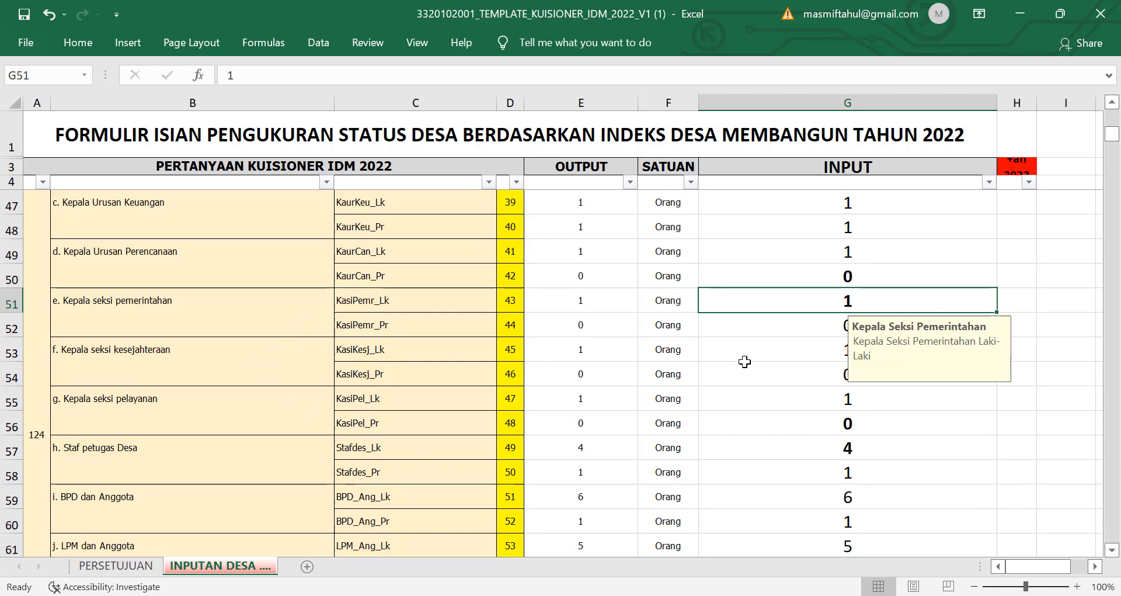
{"action": "left_click", "coordinate": [792, 344]}
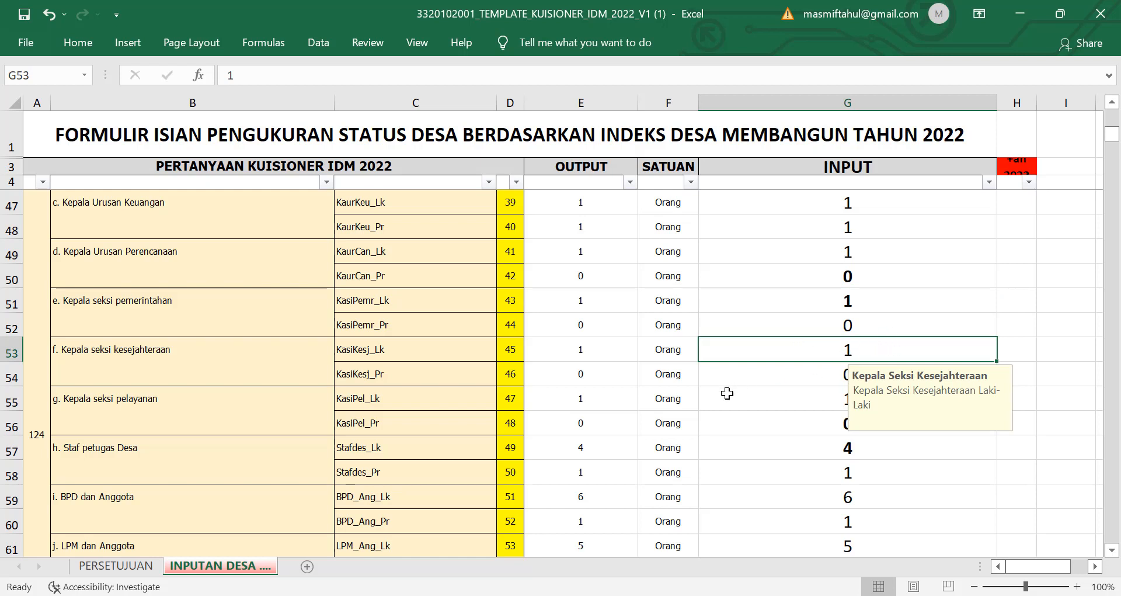
{"action": "left_click", "coordinate": [807, 370]}
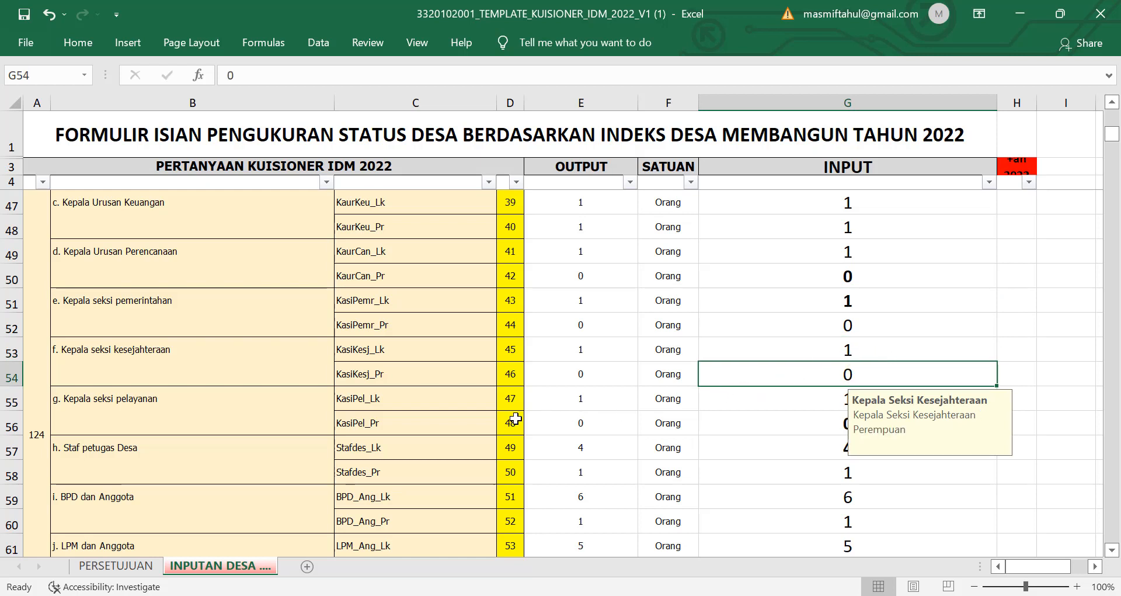
{"action": "scroll", "coordinate": [516, 418], "scroll_direction": "down", "scroll_amount": 1}
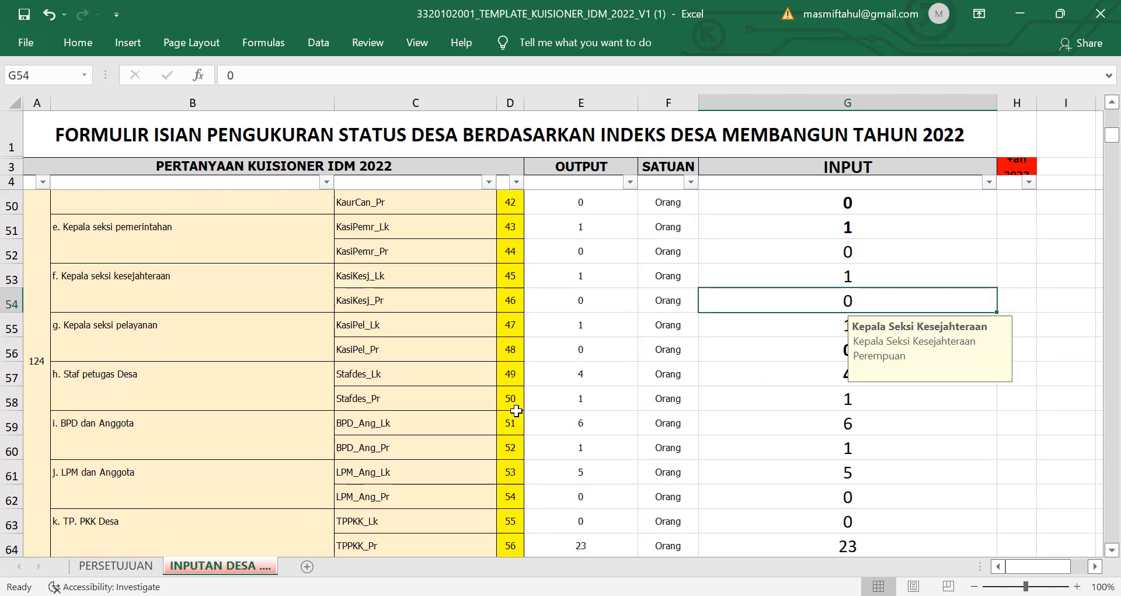
{"action": "left_click", "coordinate": [814, 348]}
{"action": "scroll", "coordinate": [815, 349], "scroll_direction": "down", "scroll_amount": 1}
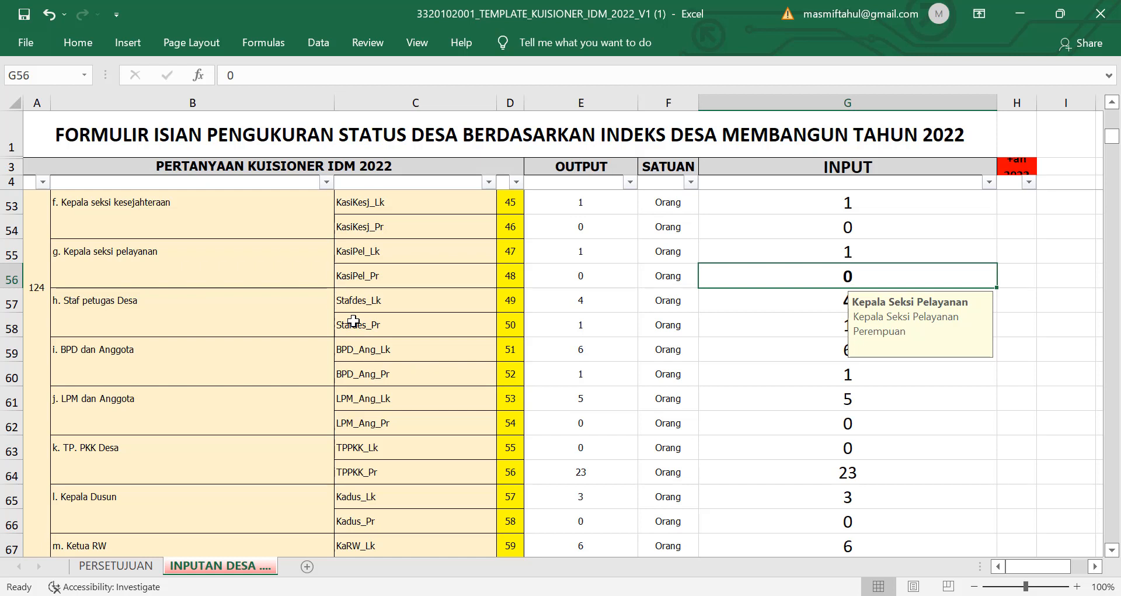
Step: Change the male village staff count (Stafdes_Lk) in G57 from 4 to 1
{"action": "left_click", "coordinate": [837, 297]}
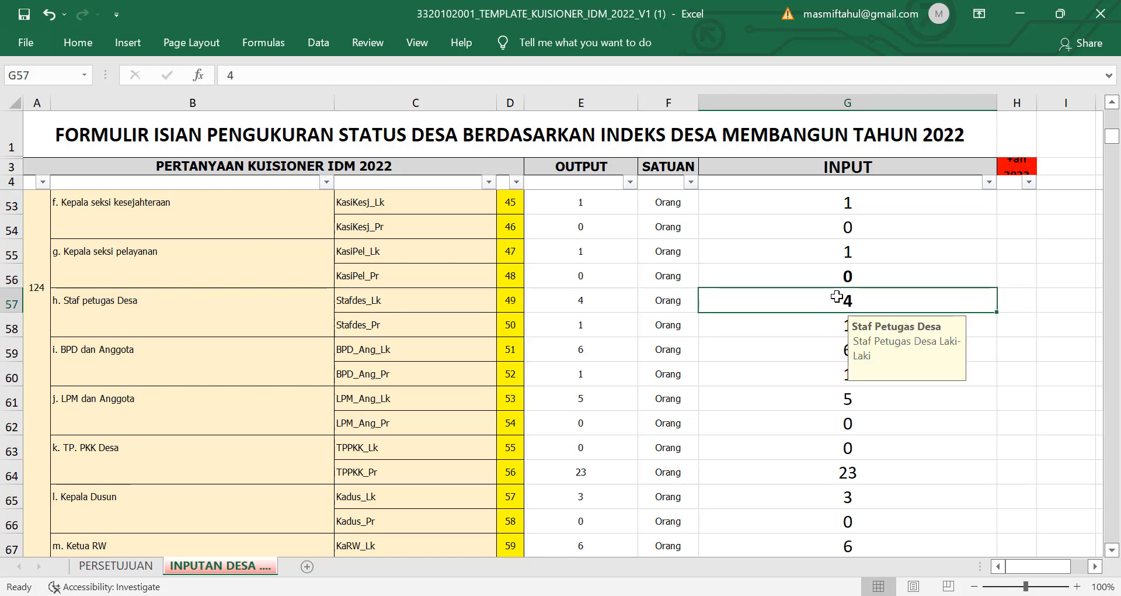
{"action": "type", "text": "1"}
{"action": "left_click", "coordinate": [1000, 347]}
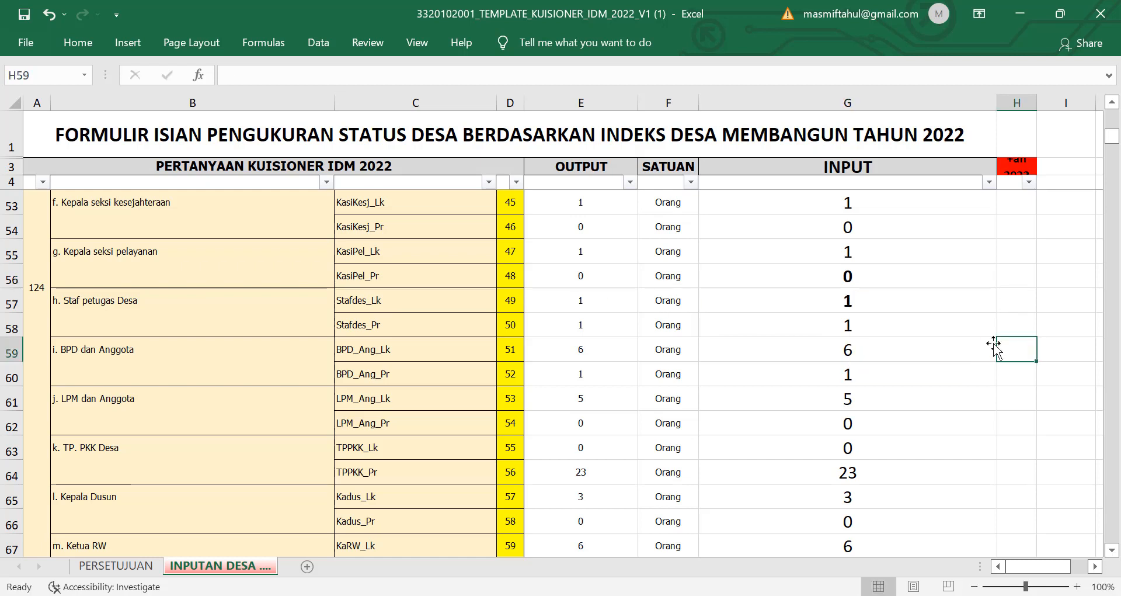
Step: Review the female village staff count and the male and female BPD dan Anggota counts
{"action": "left_click", "coordinate": [874, 324]}
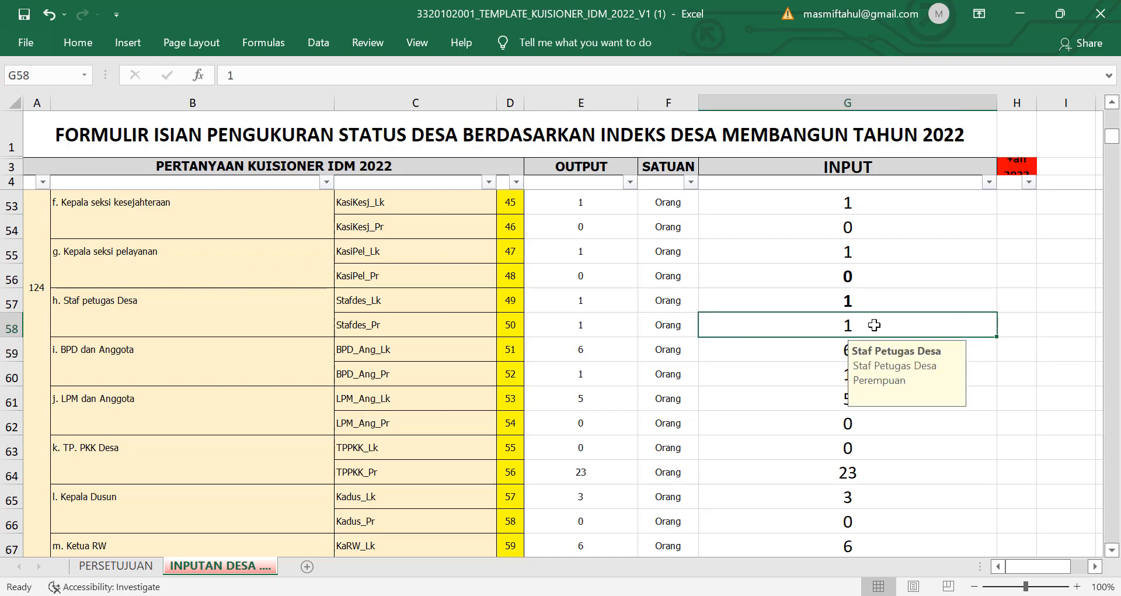
{"action": "scroll", "coordinate": [872, 327], "scroll_direction": "down", "scroll_amount": 1}
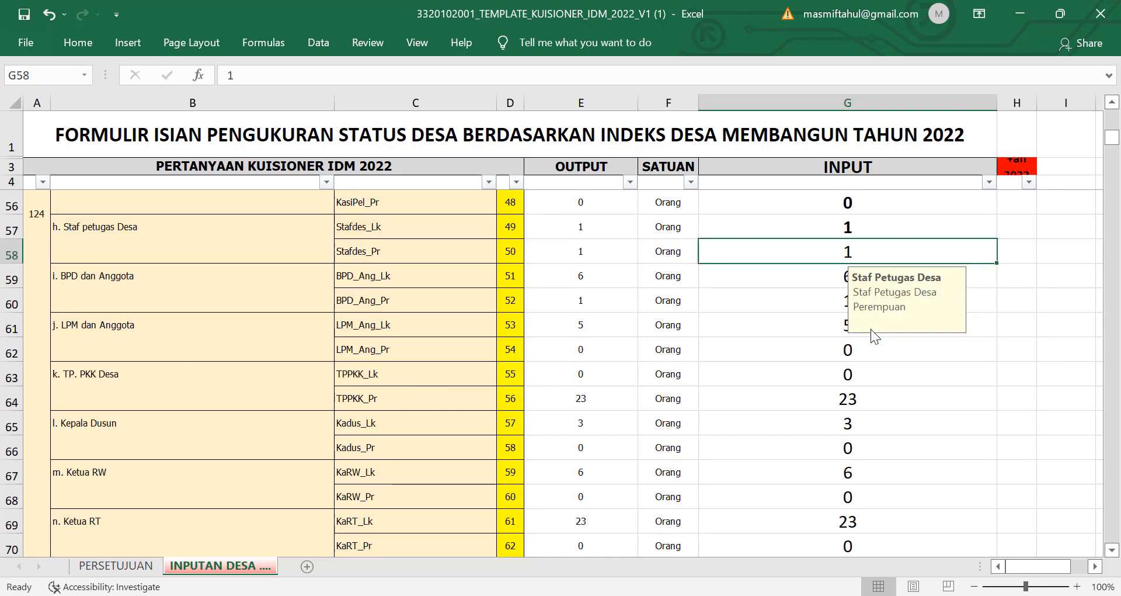
{"action": "left_click", "coordinate": [900, 229]}
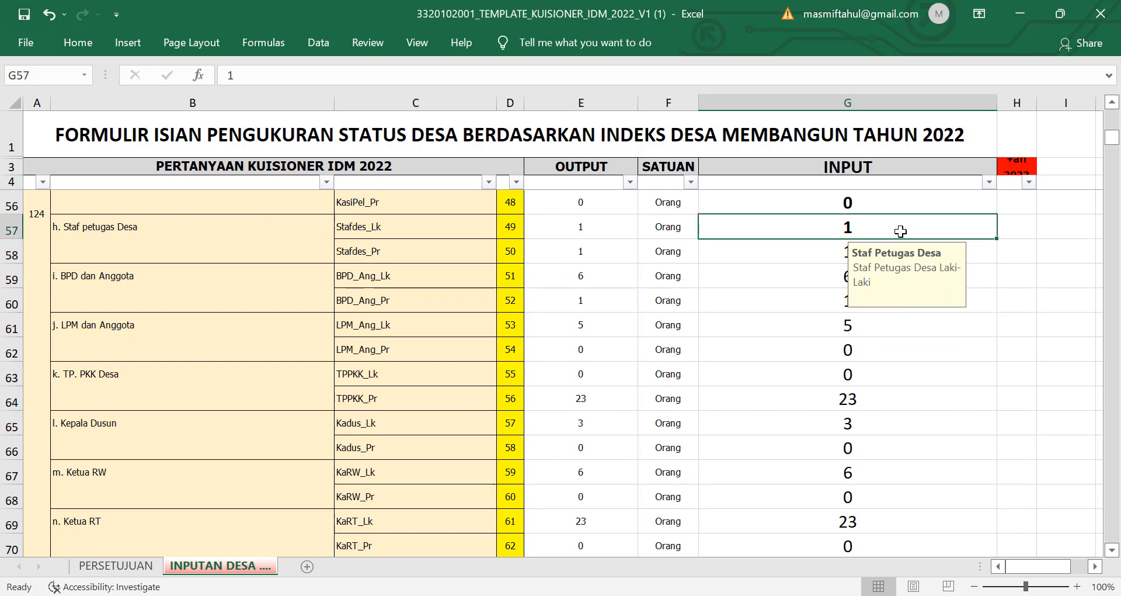
{"action": "left_click", "coordinate": [820, 260]}
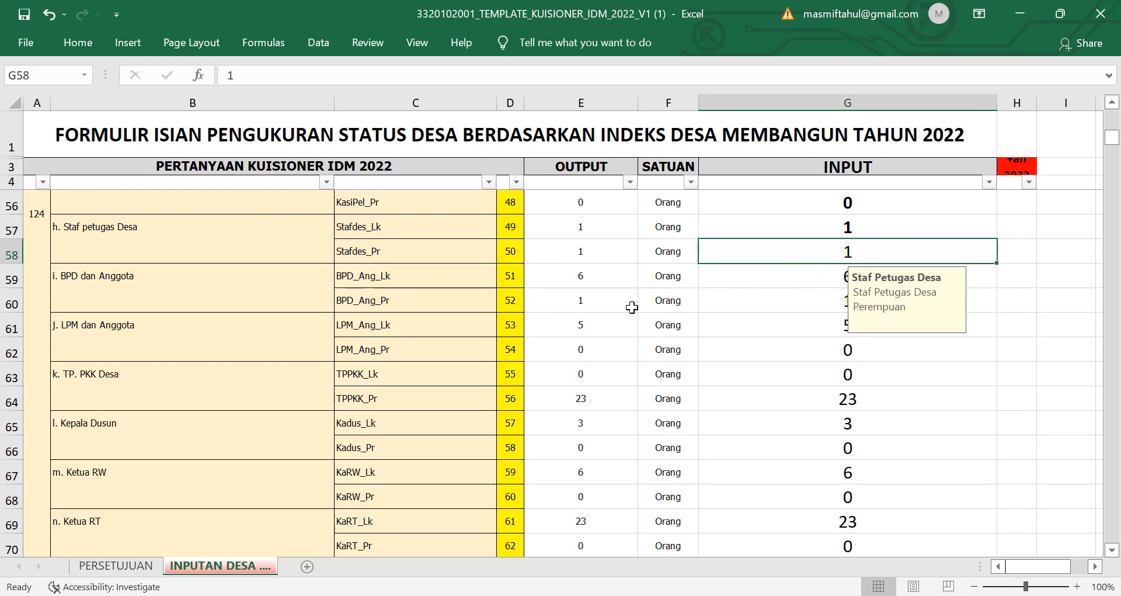
{"action": "left_click", "coordinate": [706, 280]}
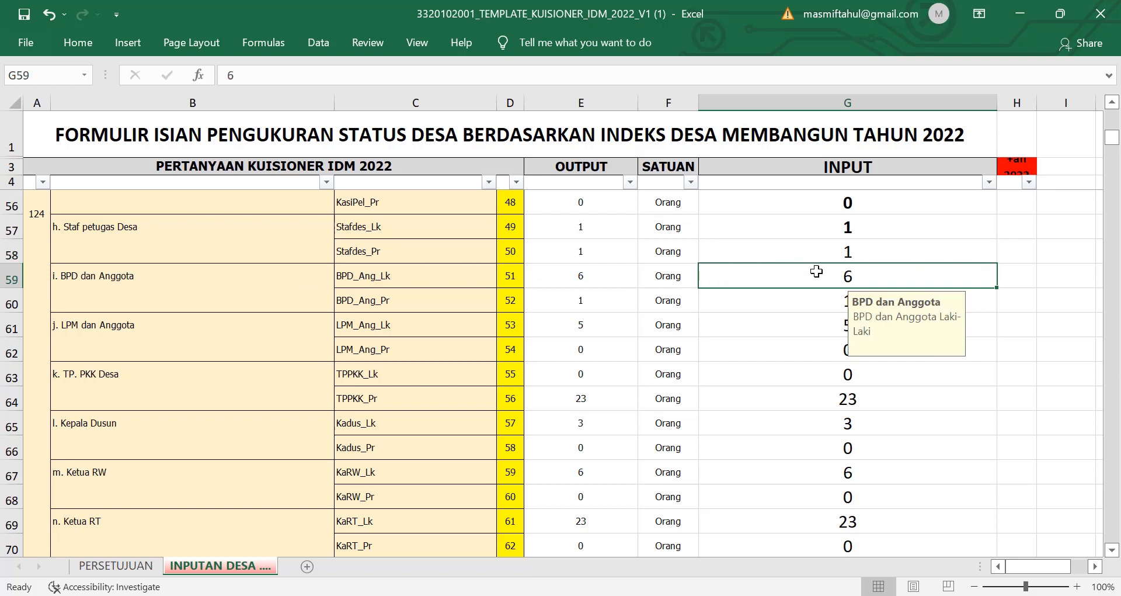
{"action": "left_click", "coordinate": [829, 300]}
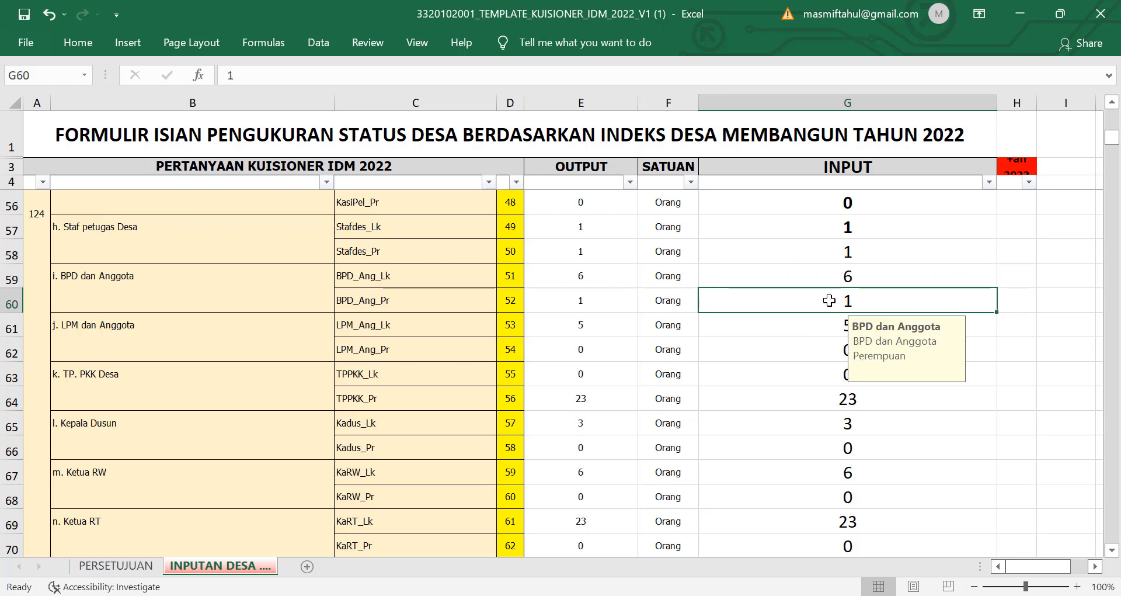
Step: Review the LPM dan Anggota and TP. PKK Desa counts, down to the Kepala Dusun question
{"action": "scroll", "coordinate": [824, 303], "scroll_direction": "down", "scroll_amount": 1}
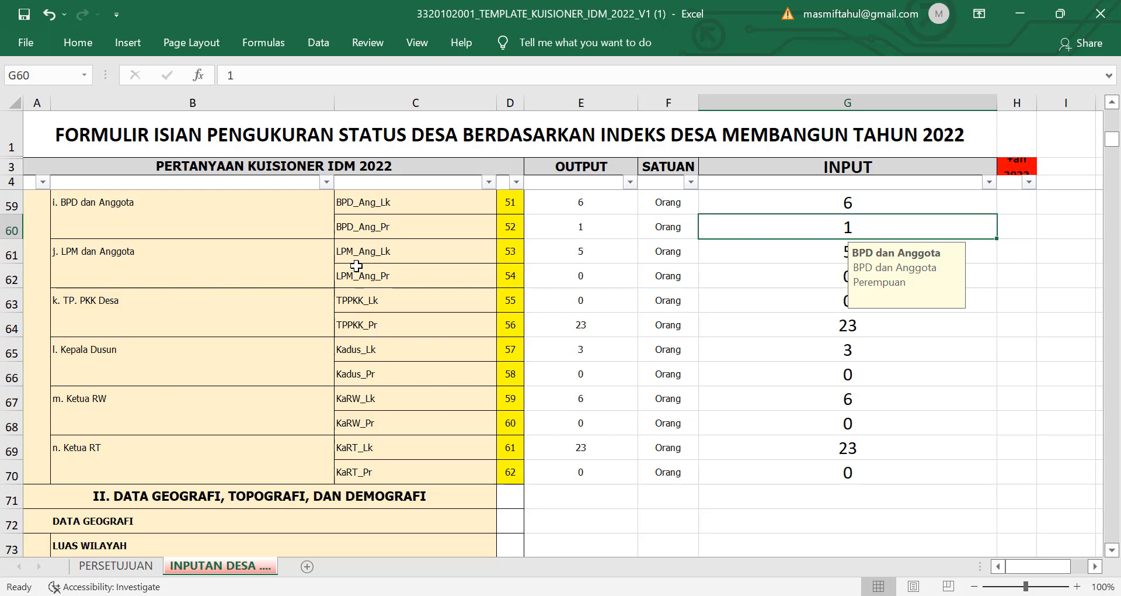
{"action": "left_click", "coordinate": [837, 255]}
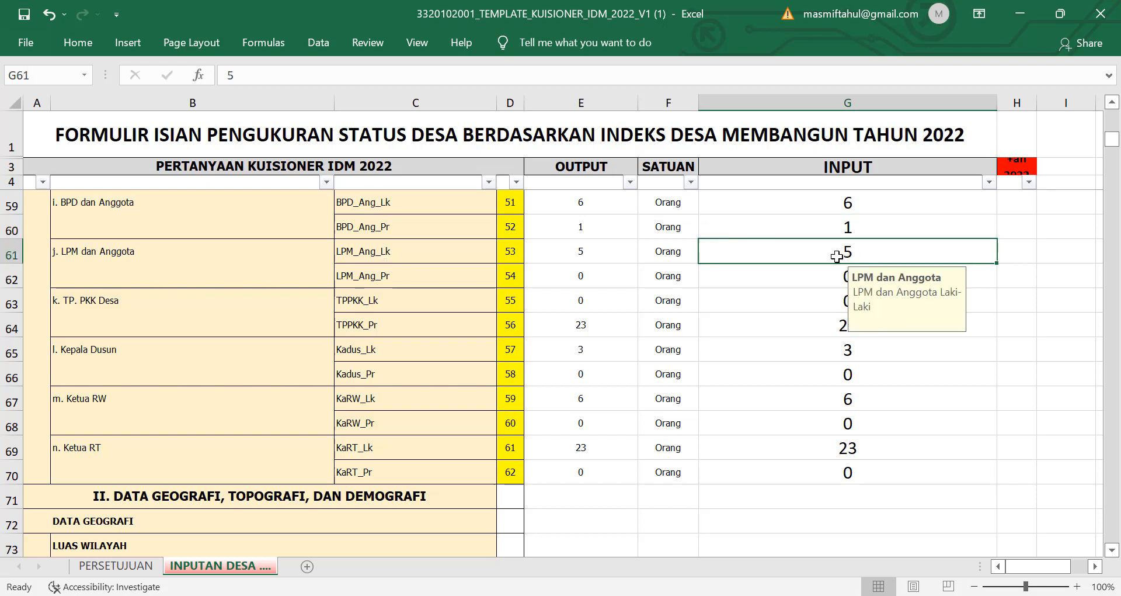
{"action": "left_click", "coordinate": [833, 275]}
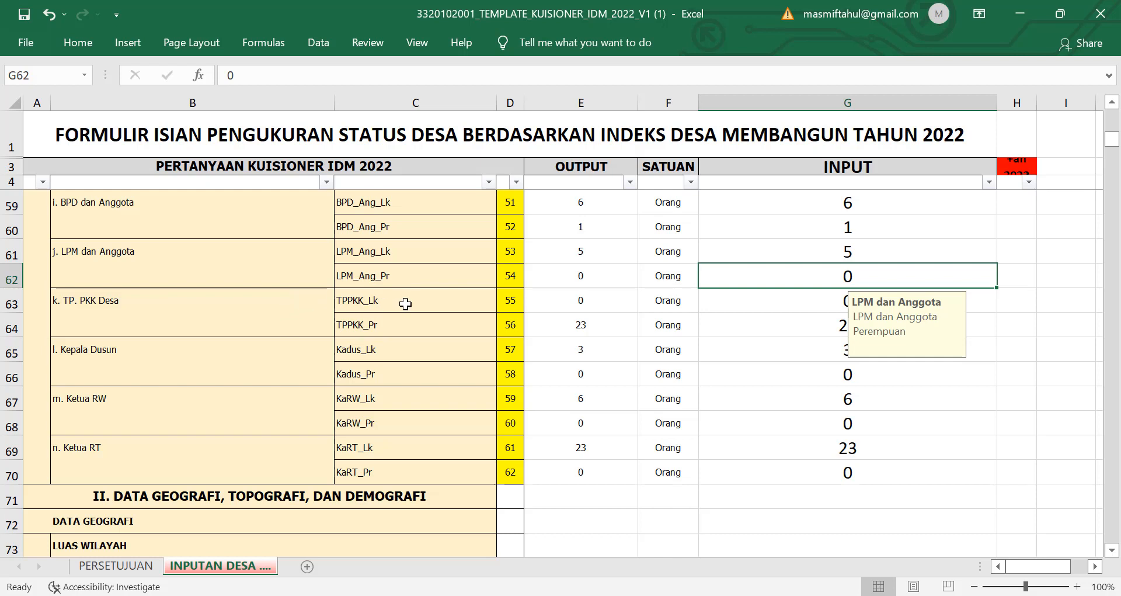
{"action": "left_click", "coordinate": [811, 302]}
{"action": "left_click", "coordinate": [816, 325]}
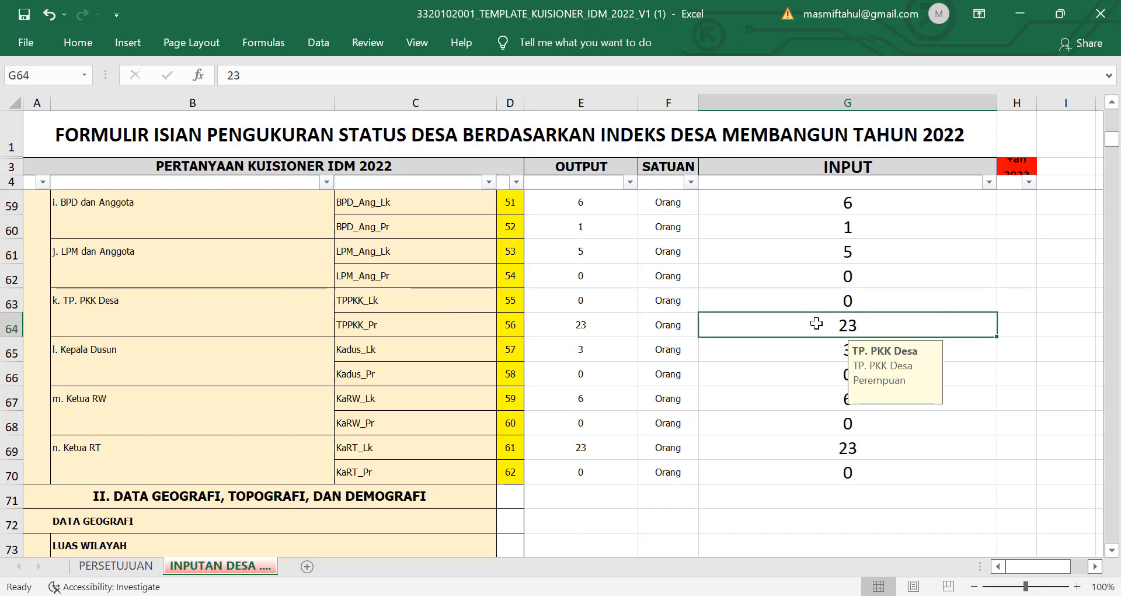
{"action": "left_click", "coordinate": [295, 359]}
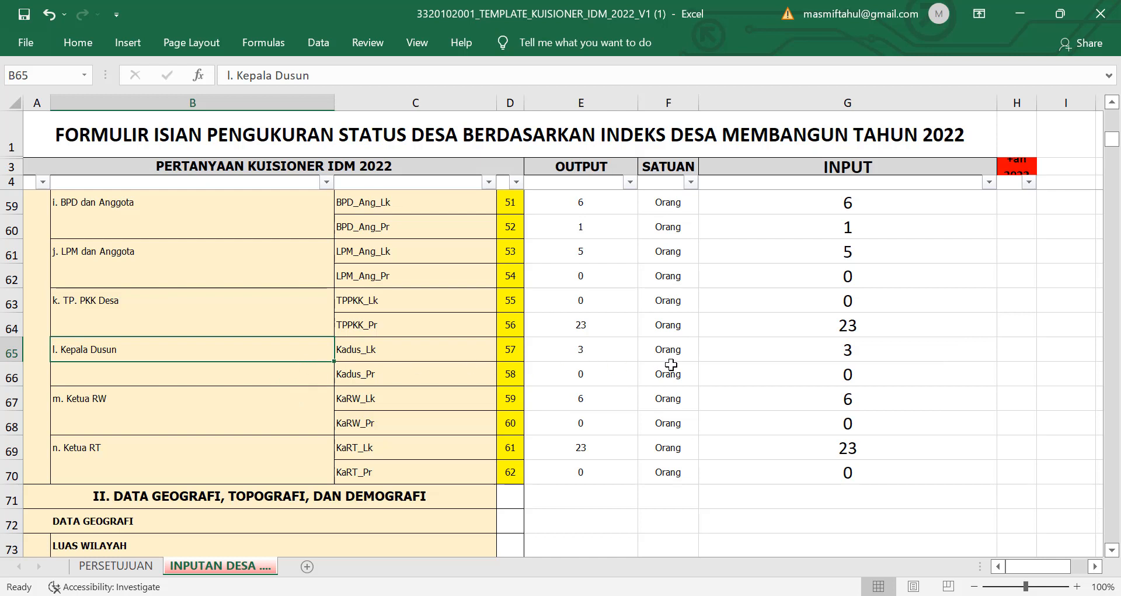
Step: Enter 2 male (G65) and 1 female (G66) Kepala Dusun
{"action": "left_click", "coordinate": [856, 350]}
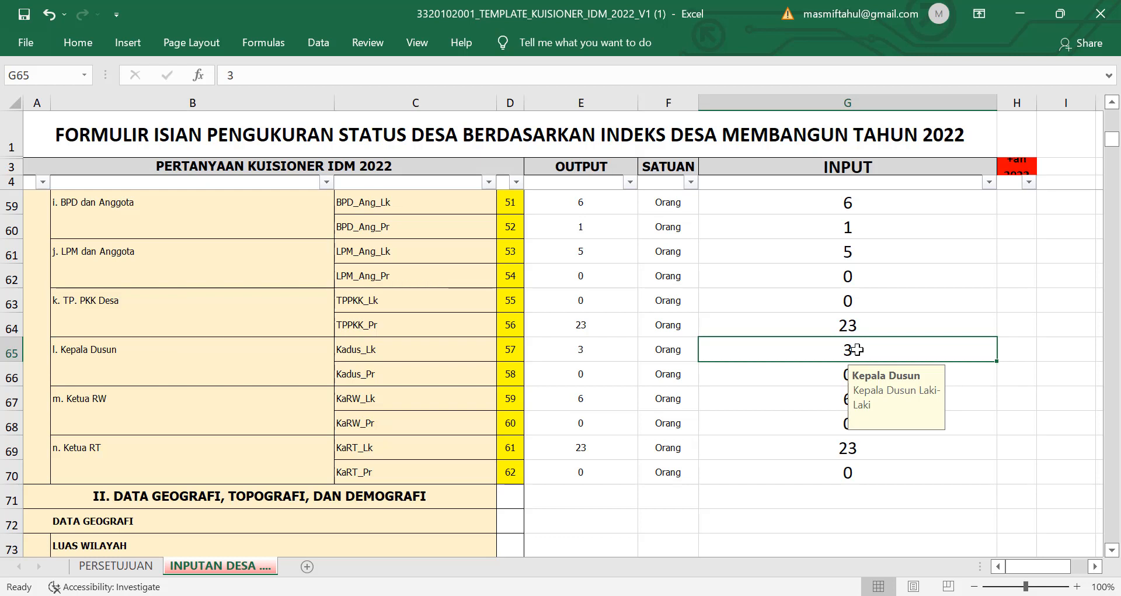
{"action": "type", "text": "2"}
{"action": "left_click", "coordinate": [818, 374]}
{"action": "type", "text": "1"}
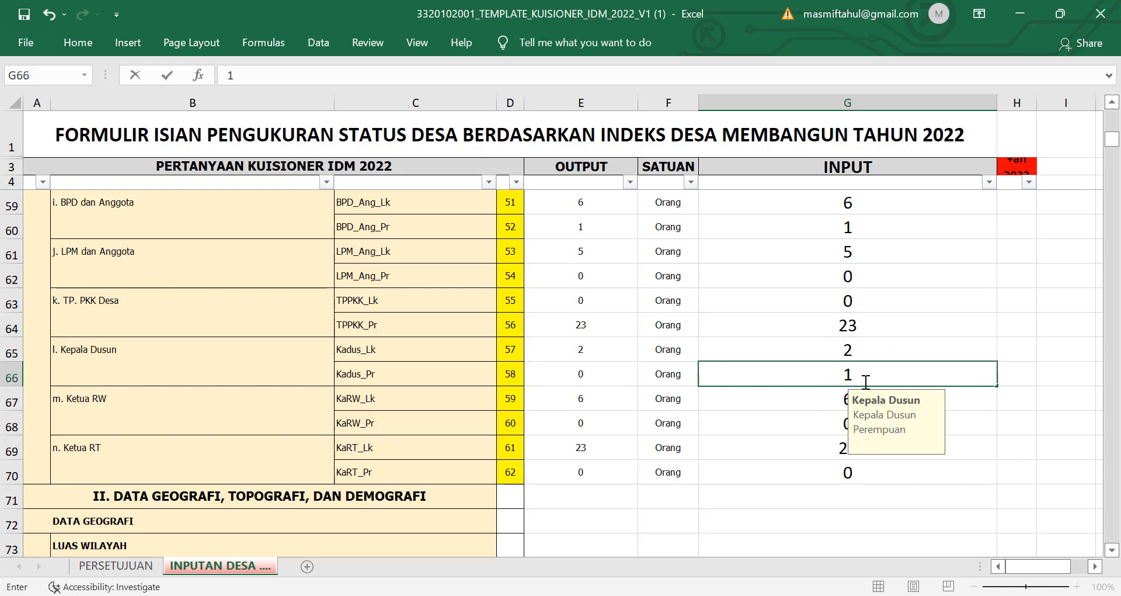
{"action": "left_click", "coordinate": [919, 350]}
{"action": "left_click", "coordinate": [844, 373]}
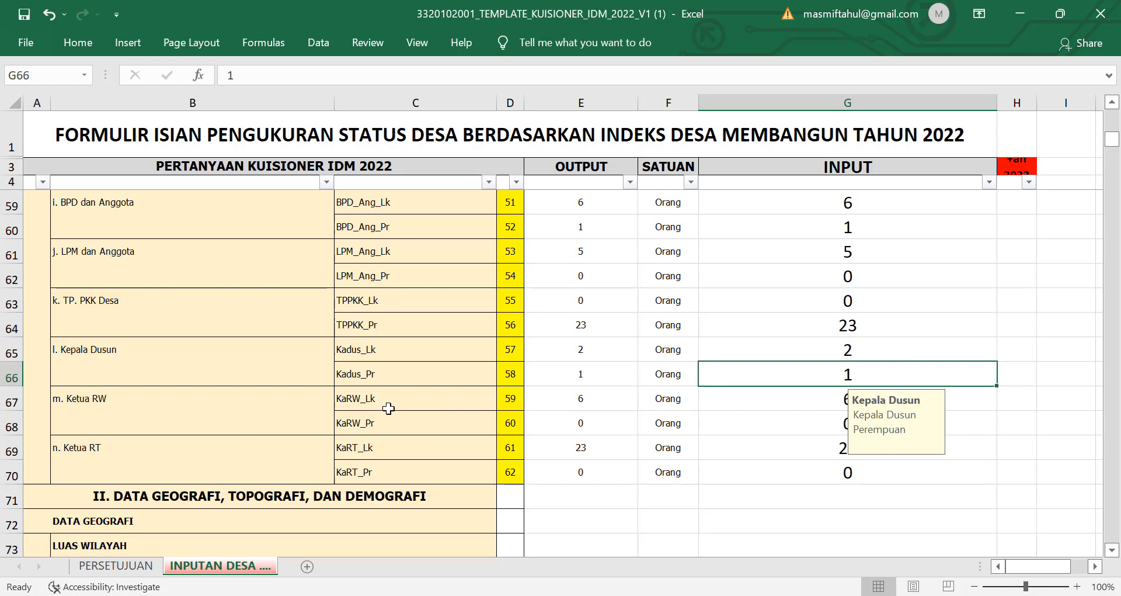
Step: Verify the Ketua RW counts read 6 male and 0 female
{"action": "left_click", "coordinate": [772, 399]}
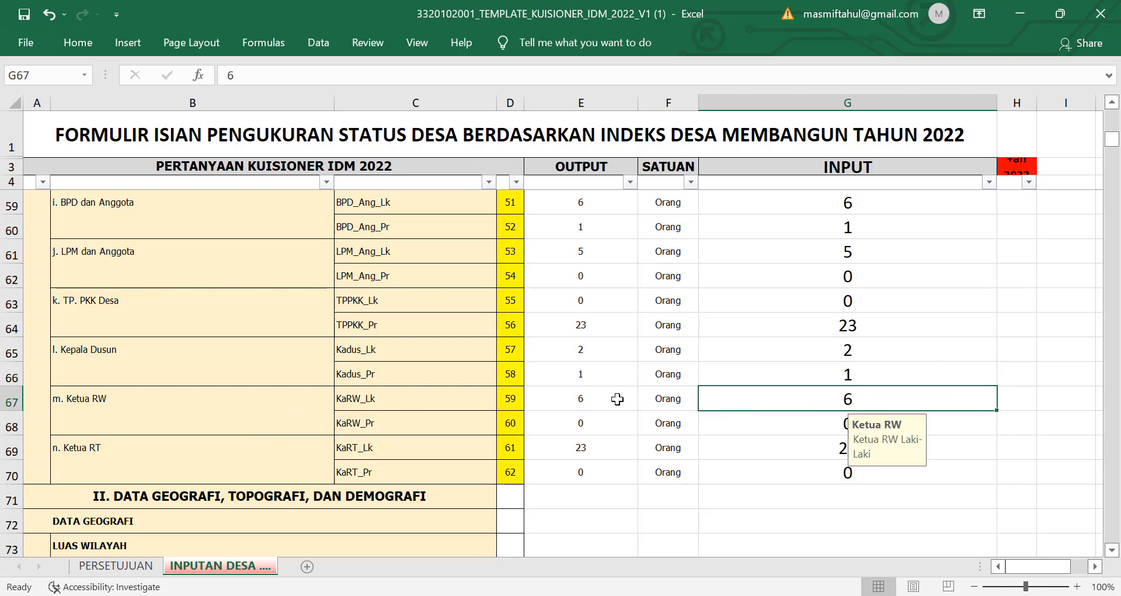
{"action": "left_click", "coordinate": [803, 420]}
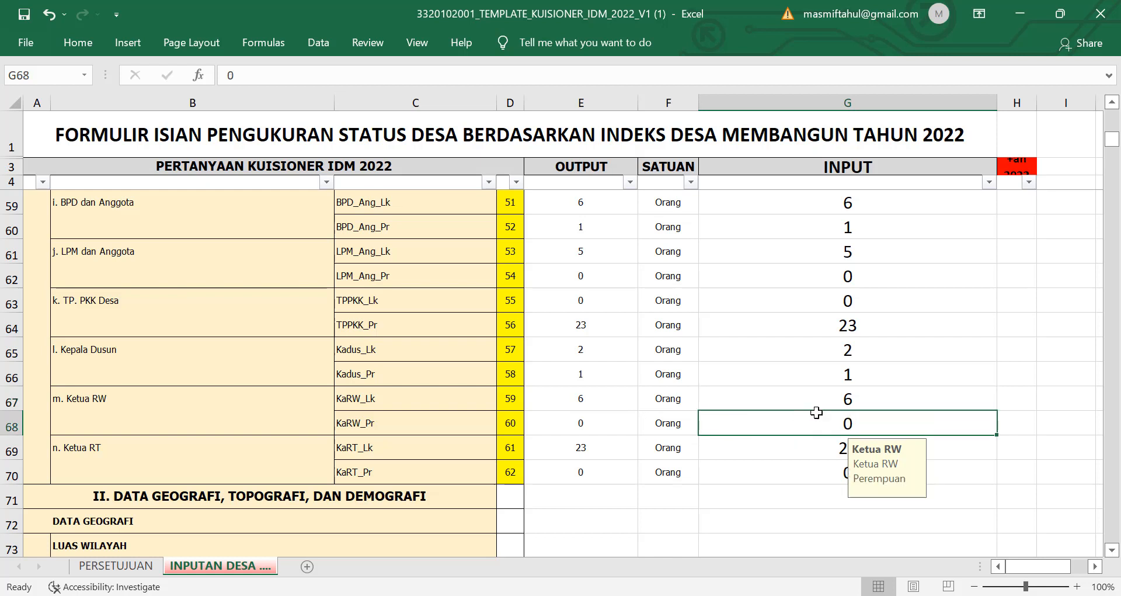
{"action": "left_click", "coordinate": [835, 397]}
{"action": "left_click_drag", "start_coordinate": [836, 397], "coordinate": [883, 421]}
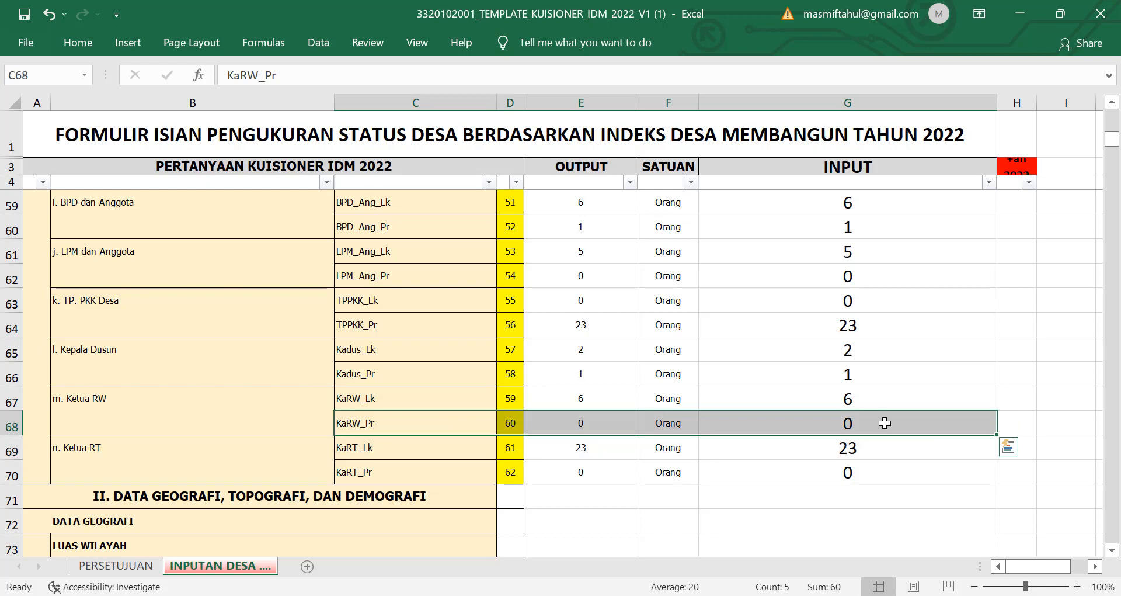
Step: Inspect the Ketua RT code KaRT_Lk, its output formula in E69, and the G69–G70 counts
{"action": "left_click", "coordinate": [444, 447]}
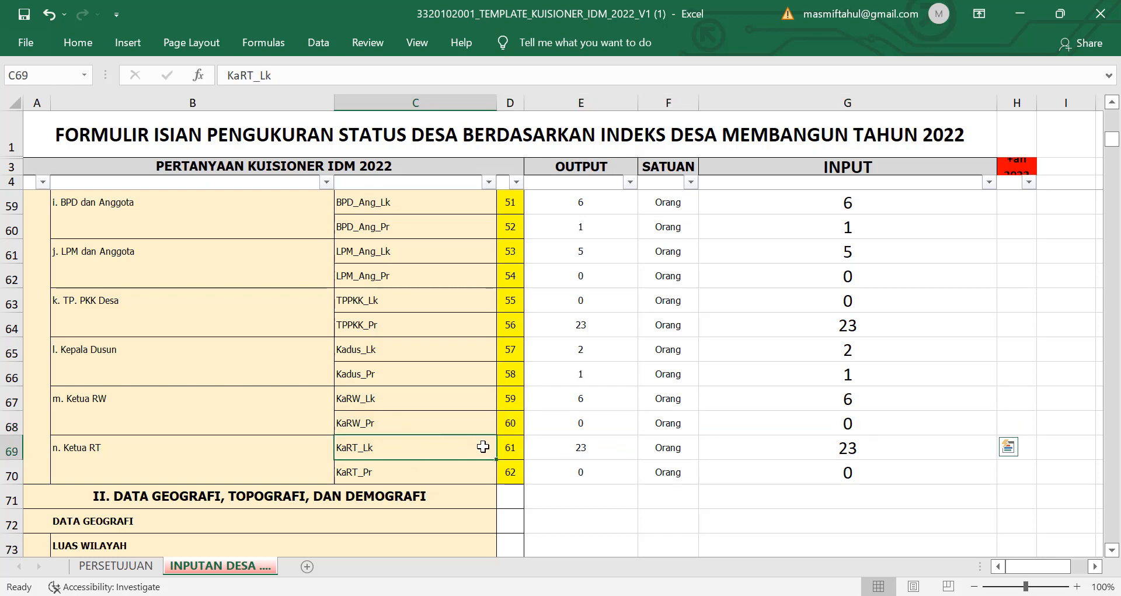
{"action": "left_click", "coordinate": [614, 448]}
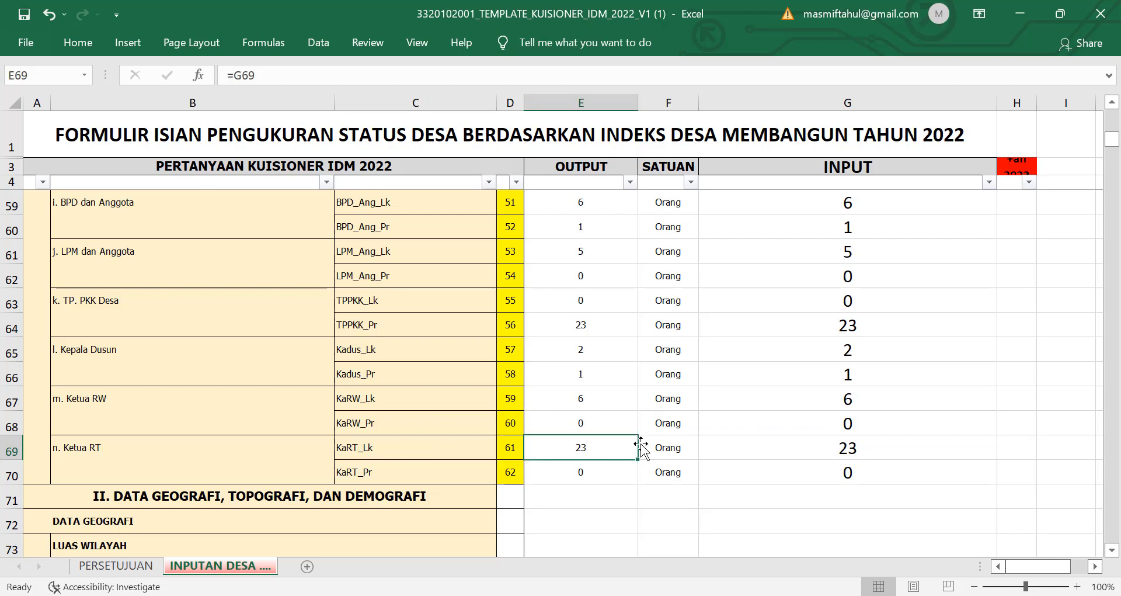
{"action": "left_click", "coordinate": [805, 444]}
{"action": "left_click", "coordinate": [814, 471]}
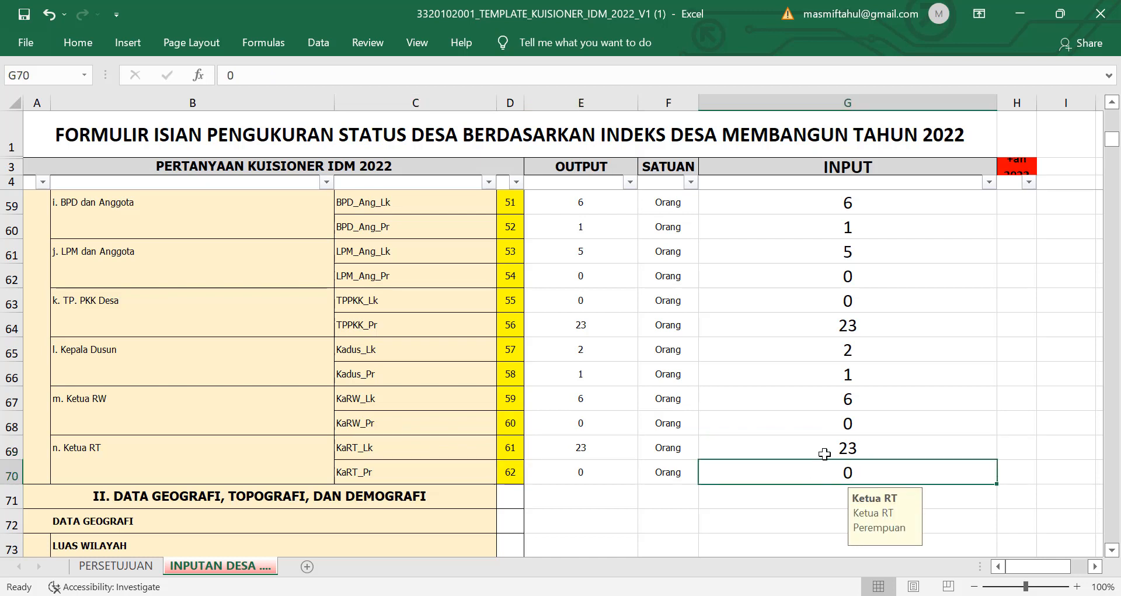
{"action": "left_click", "coordinate": [832, 445]}
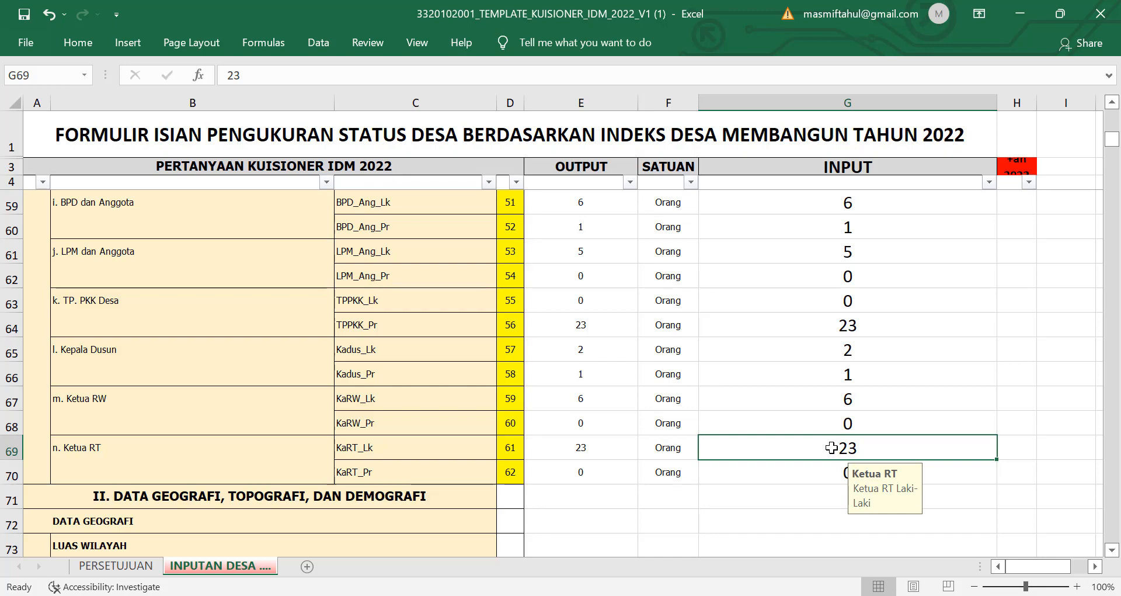
{"action": "scroll", "coordinate": [831, 447], "scroll_direction": "up", "scroll_amount": 18}
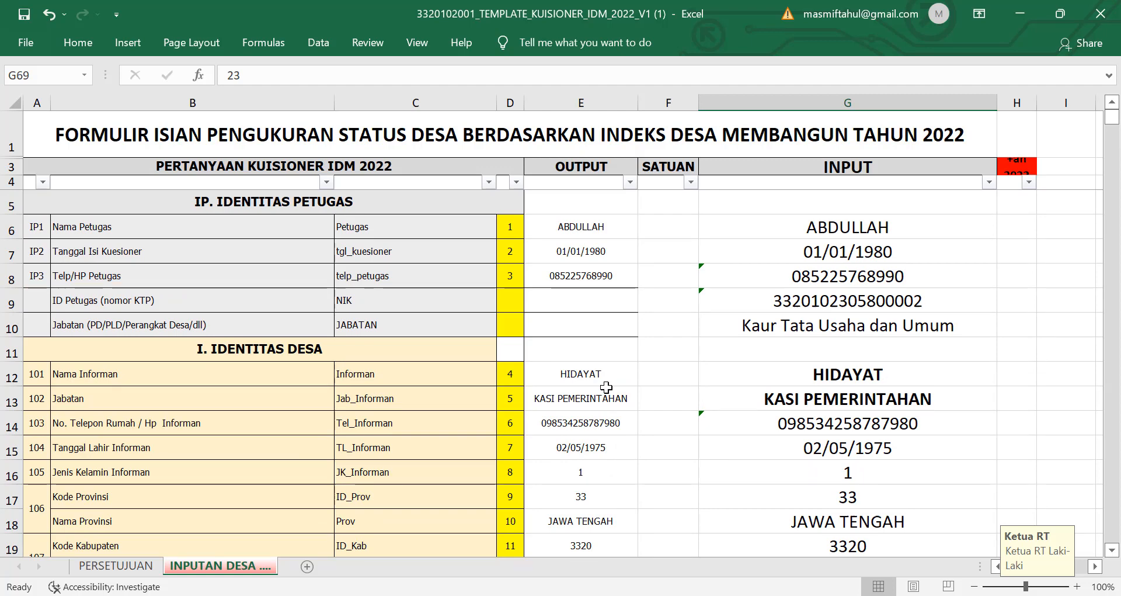
{"action": "scroll", "coordinate": [471, 448], "scroll_direction": "down", "scroll_amount": 14}
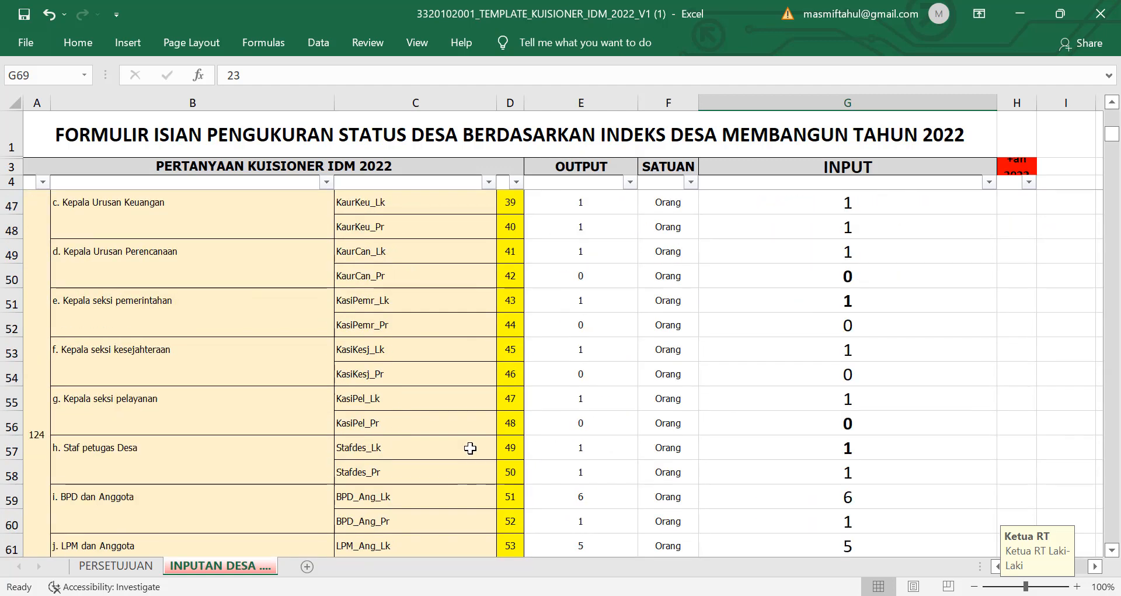
{"action": "scroll", "coordinate": [467, 454], "scroll_direction": "down", "scroll_amount": 6}
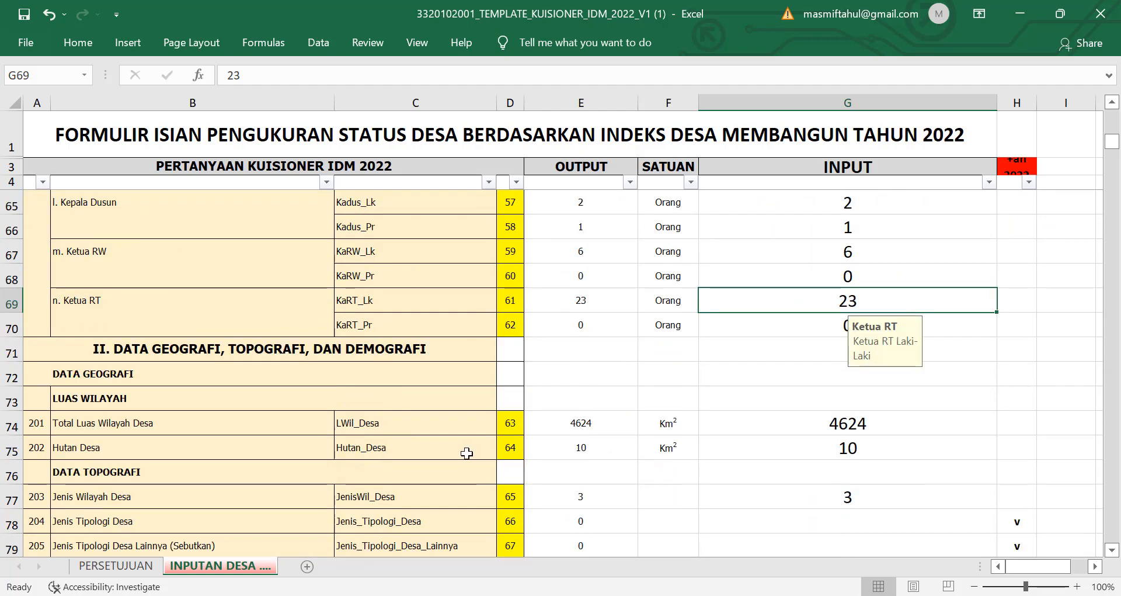
{"action": "scroll", "coordinate": [467, 453], "scroll_direction": "up", "scroll_amount": 1}
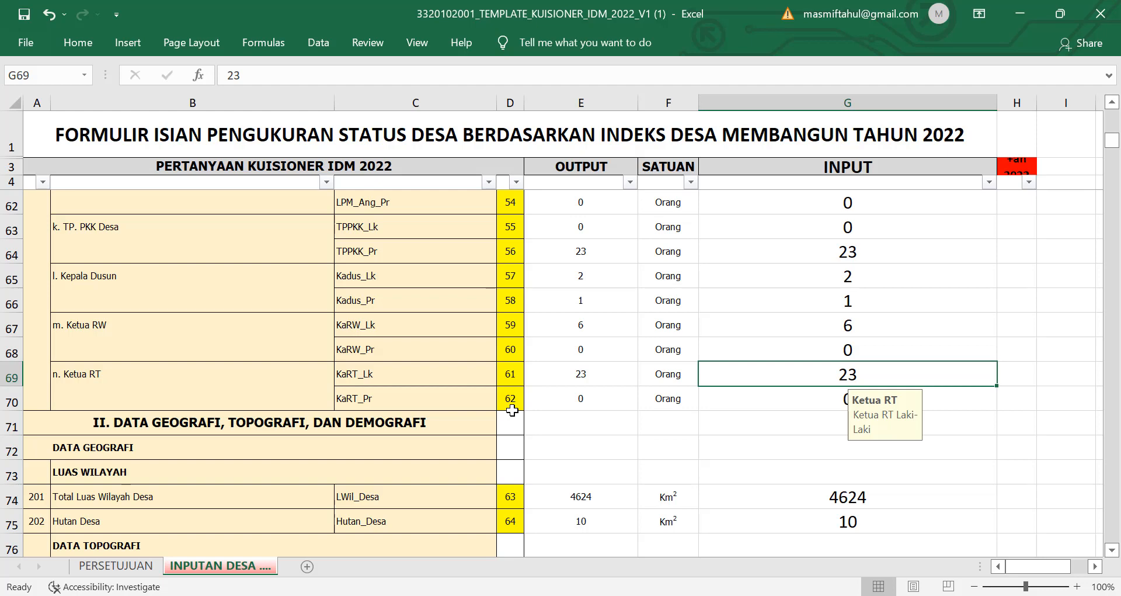
{"action": "scroll", "coordinate": [512, 411], "scroll_direction": "up", "scroll_amount": 3}
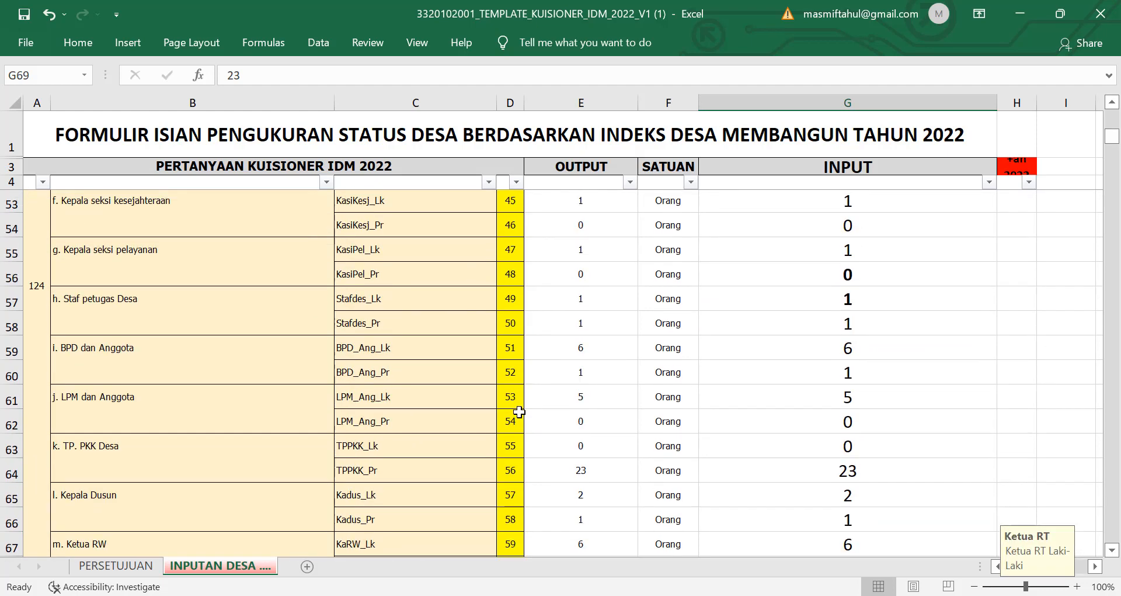